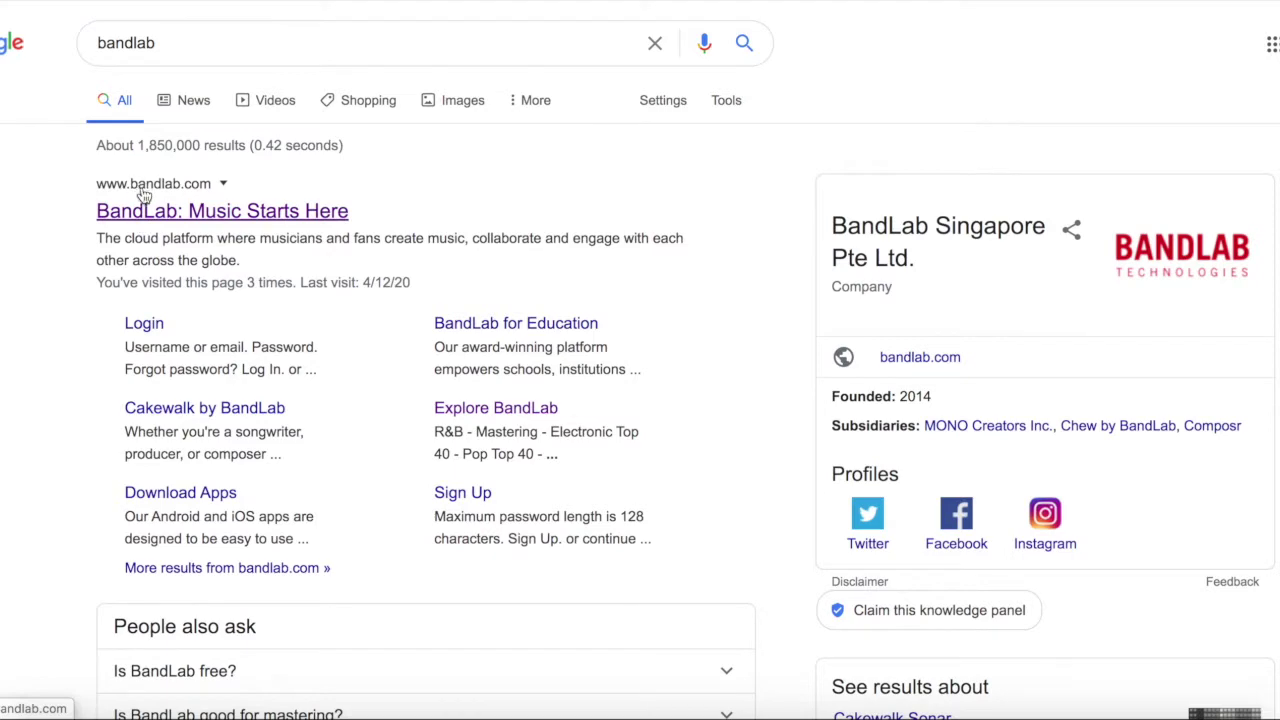
Step: Open the BandLab website from the search results, bring up the account sign-up form, and switch to logging in instead
left_click(243, 211)
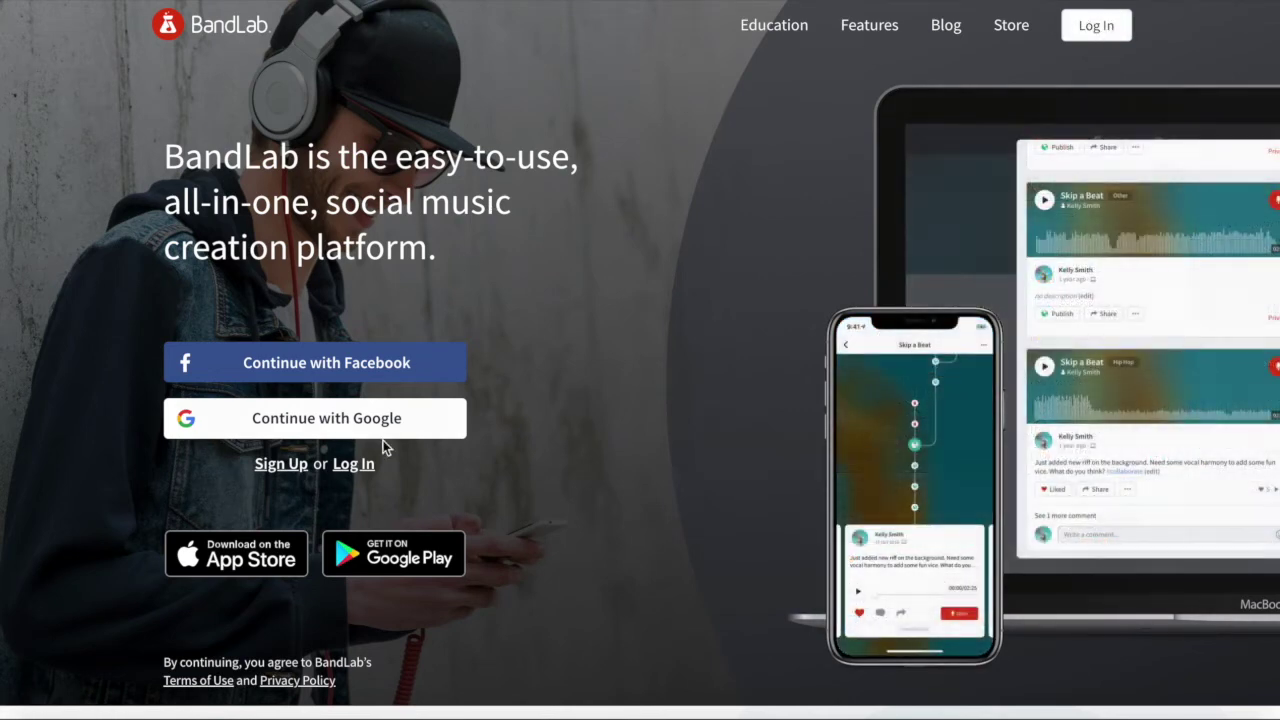
scroll(380, 440, "down", 1)
scroll(376, 450, "up", 1)
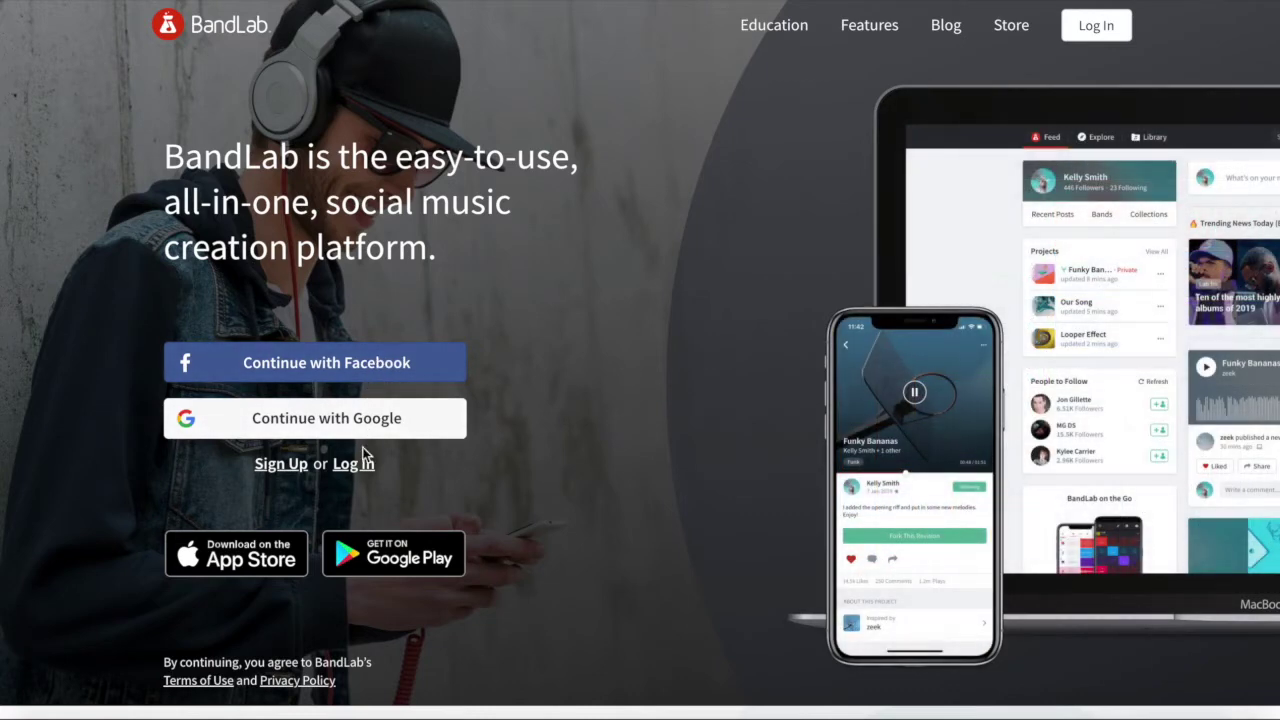
left_click(278, 466)
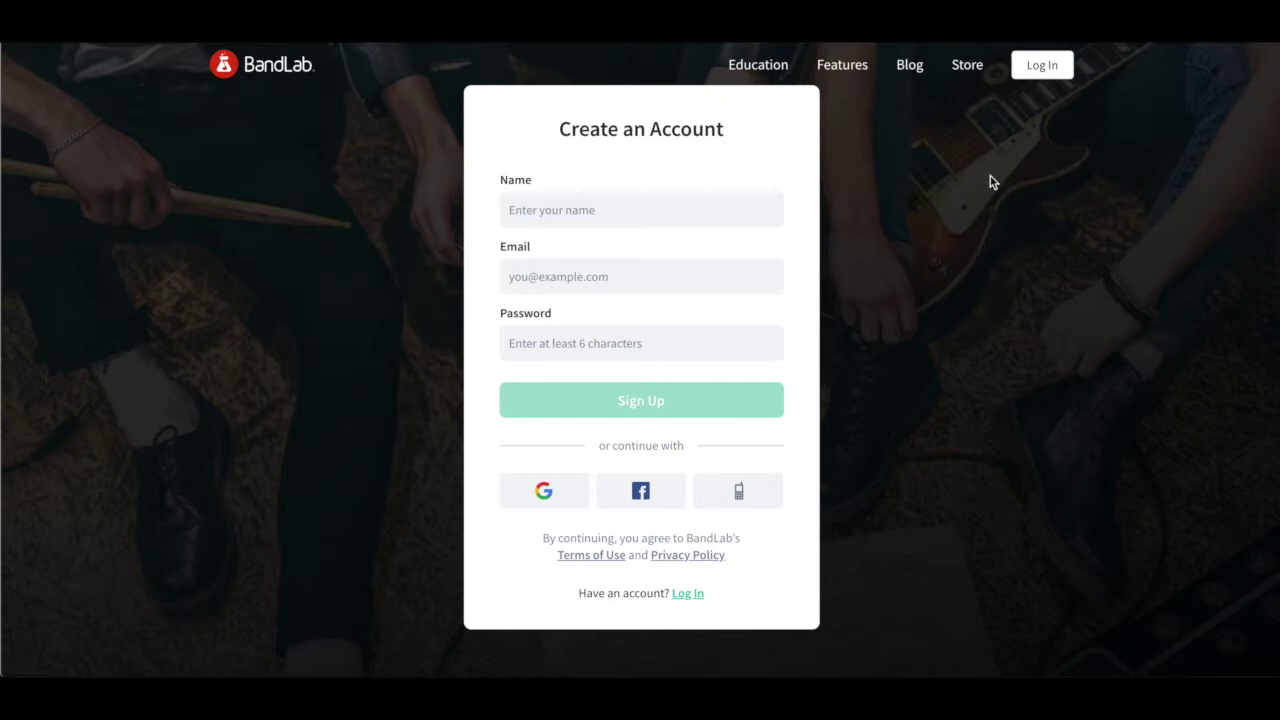
left_click(1048, 66)
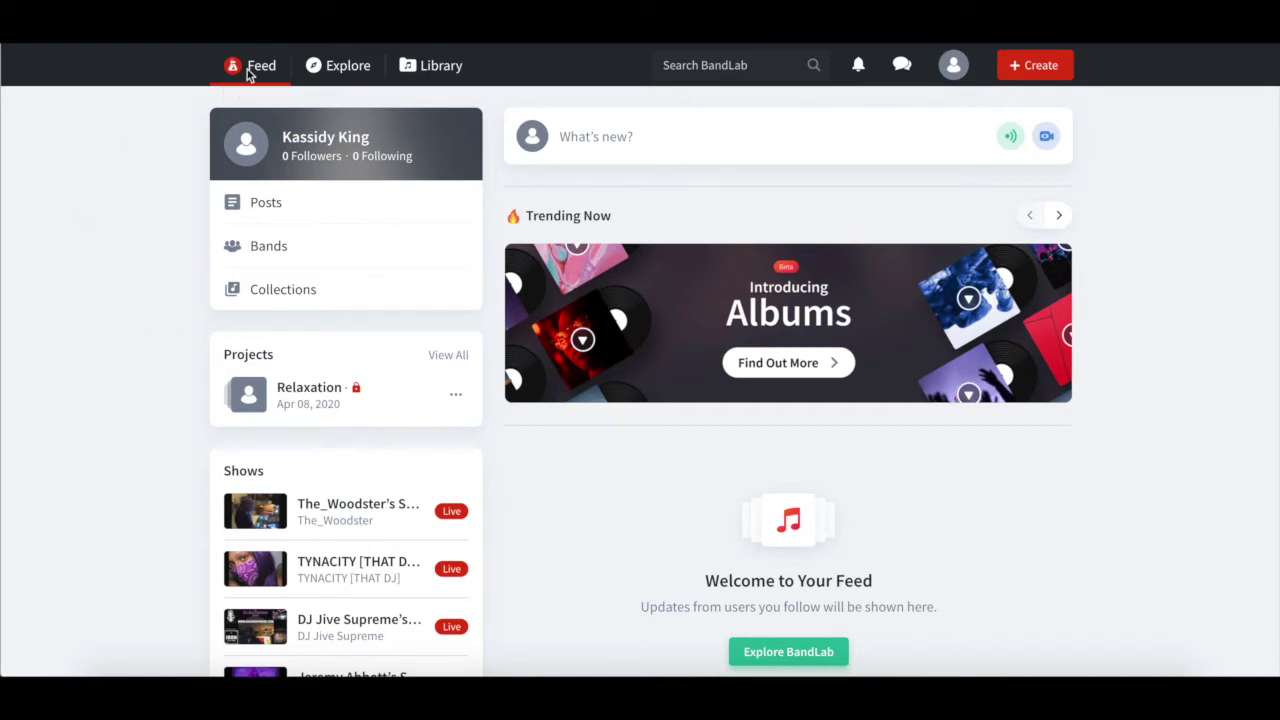
Step: Create a new project and choose to browse loops for its first track
left_click(1036, 68)
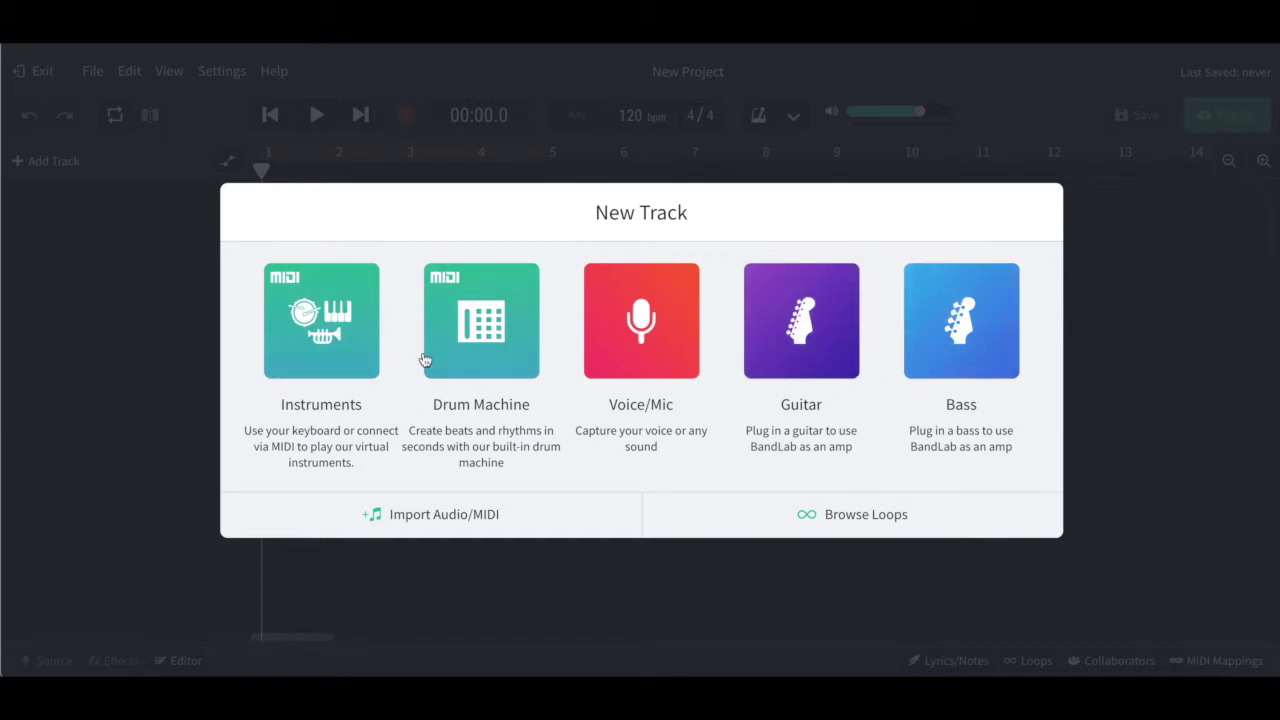
left_click(841, 522)
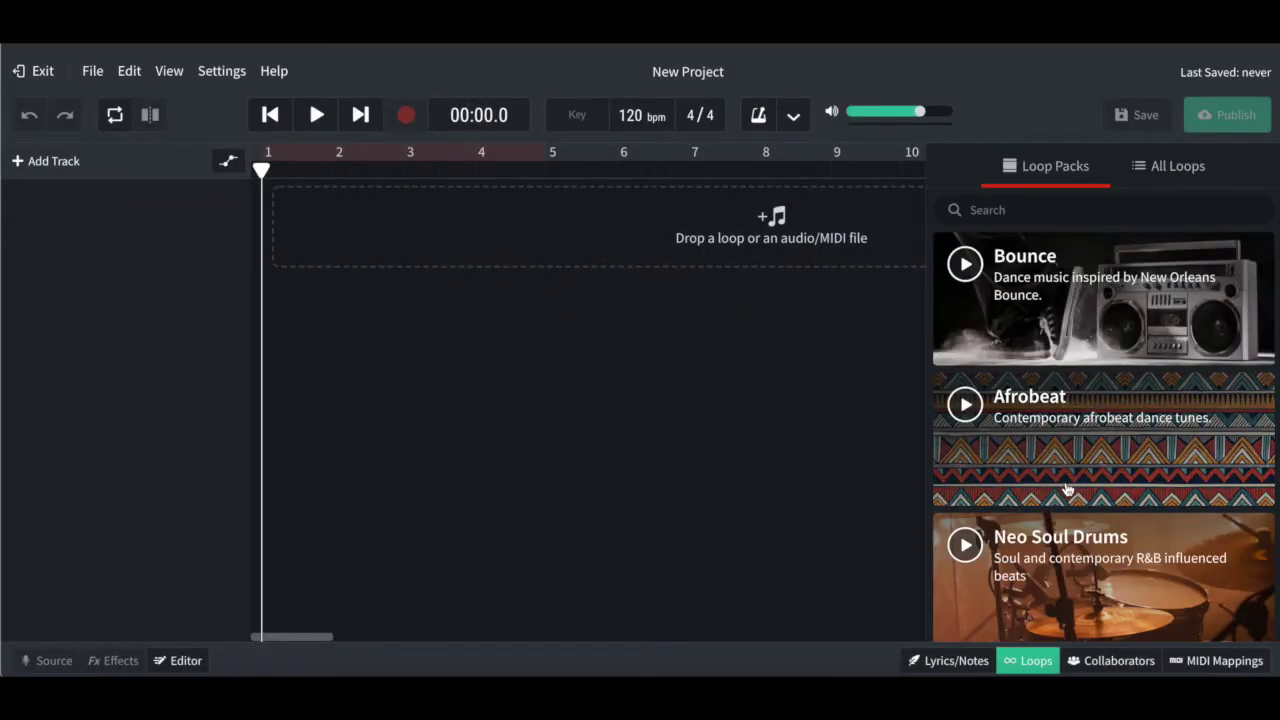
Step: Look through the available loop packs and their style descriptions
scroll(1095, 424, "down", 4)
scroll(1095, 424, "down", 10)
scroll(1095, 424, "down", 8)
scroll(1095, 424, "down", 4)
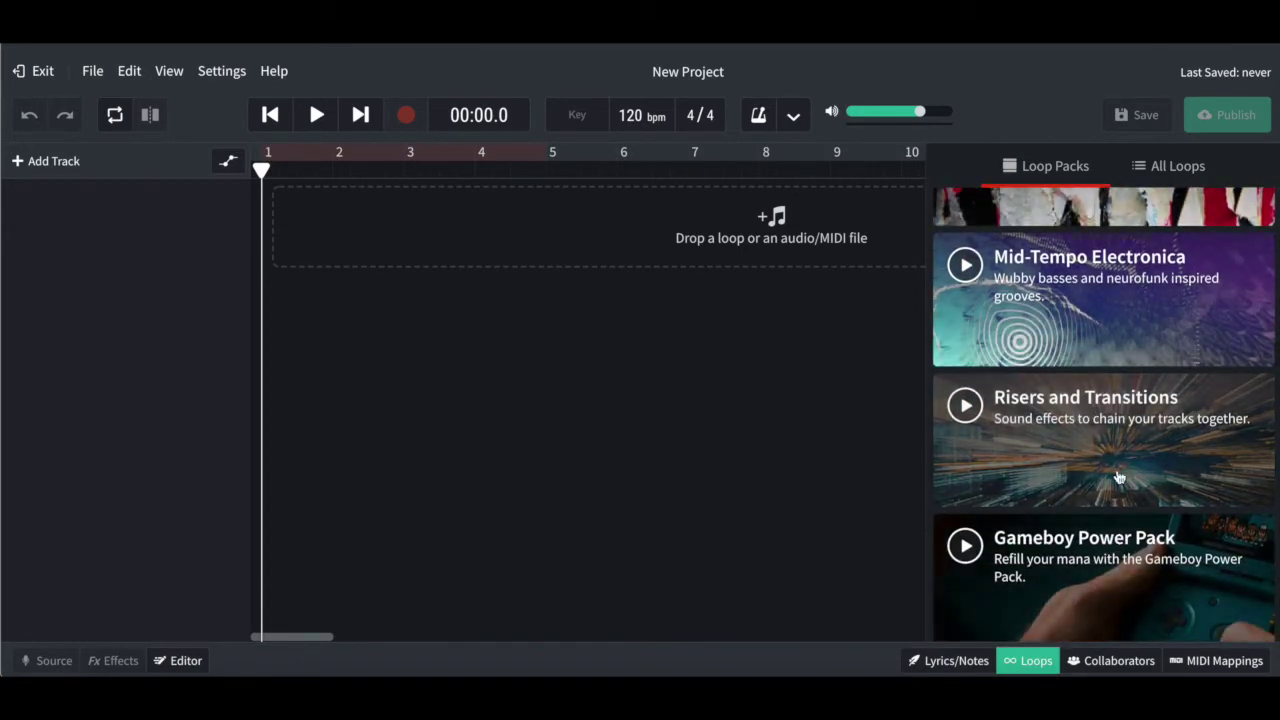
scroll(1119, 478, "up", 4)
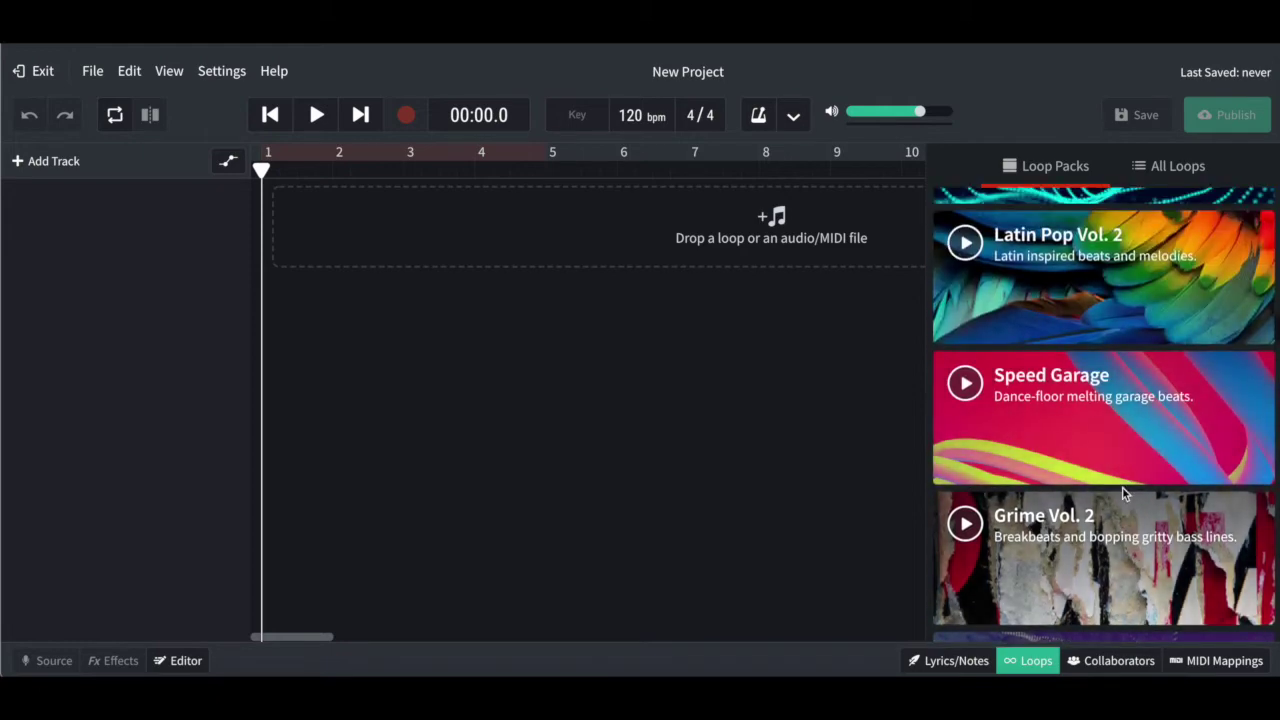
scroll(1124, 492, "up", 10)
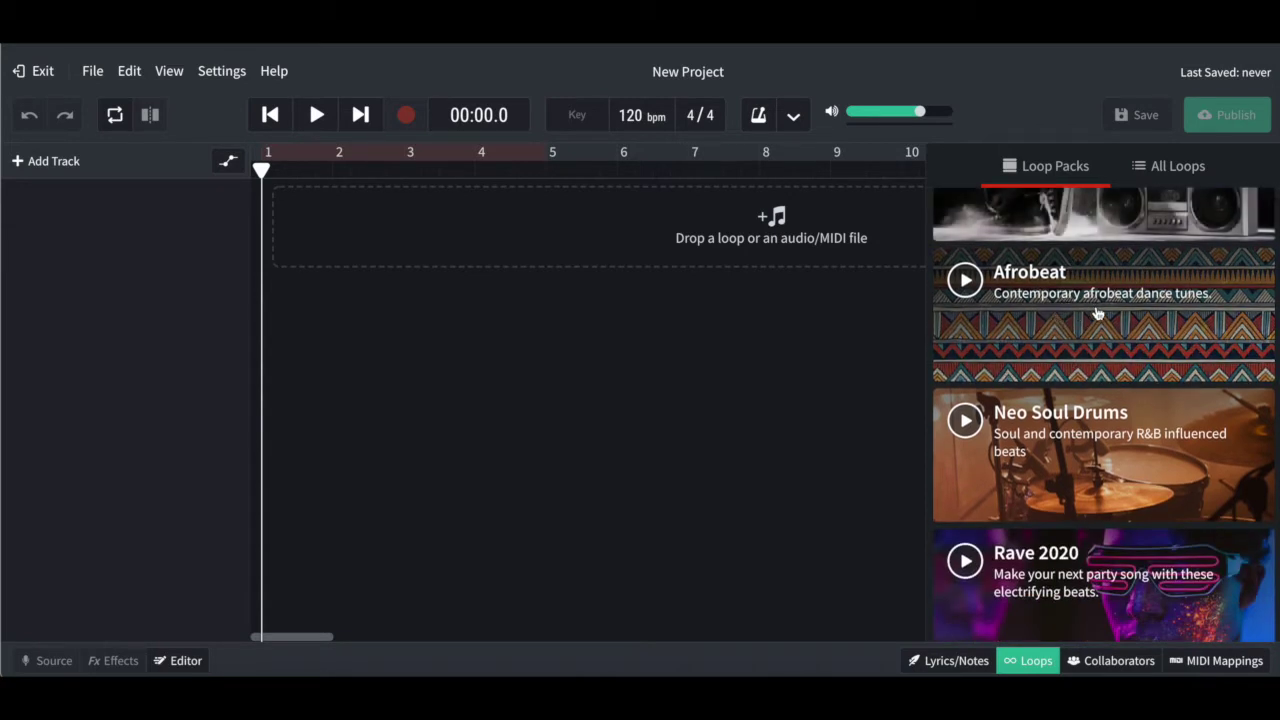
scroll(1195, 317, "down", 3)
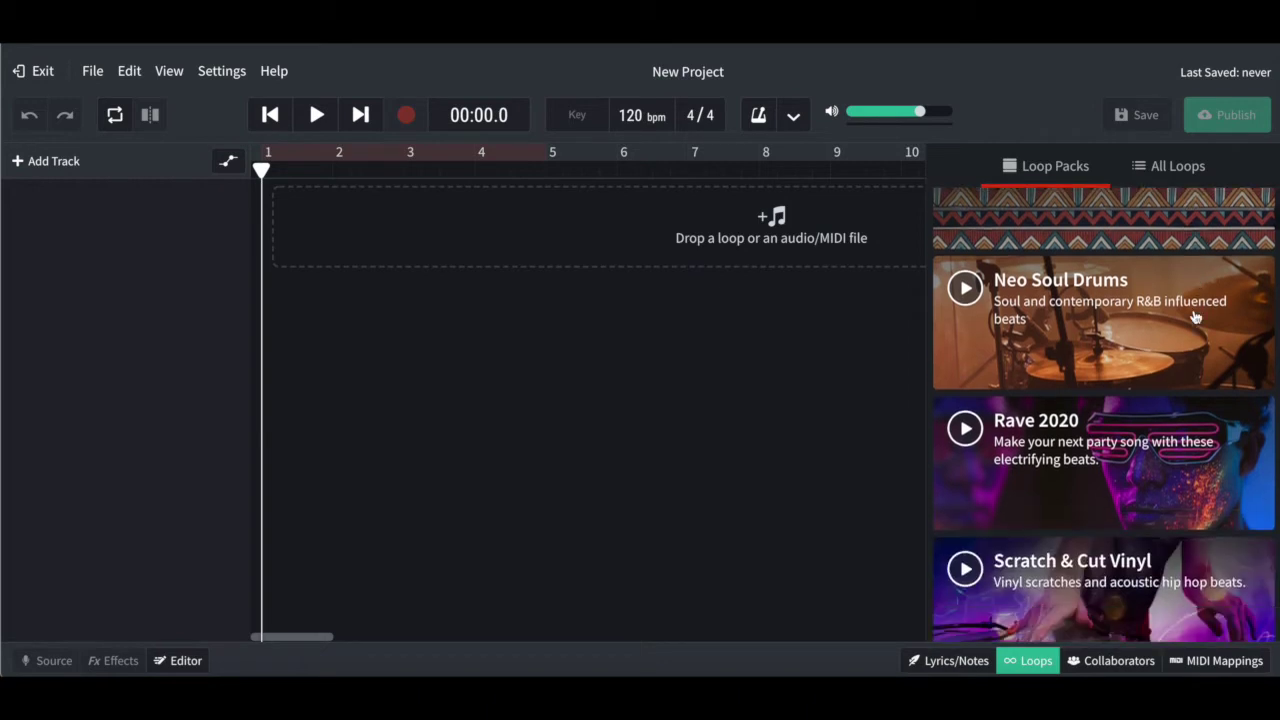
scroll(1063, 486, "down", 3)
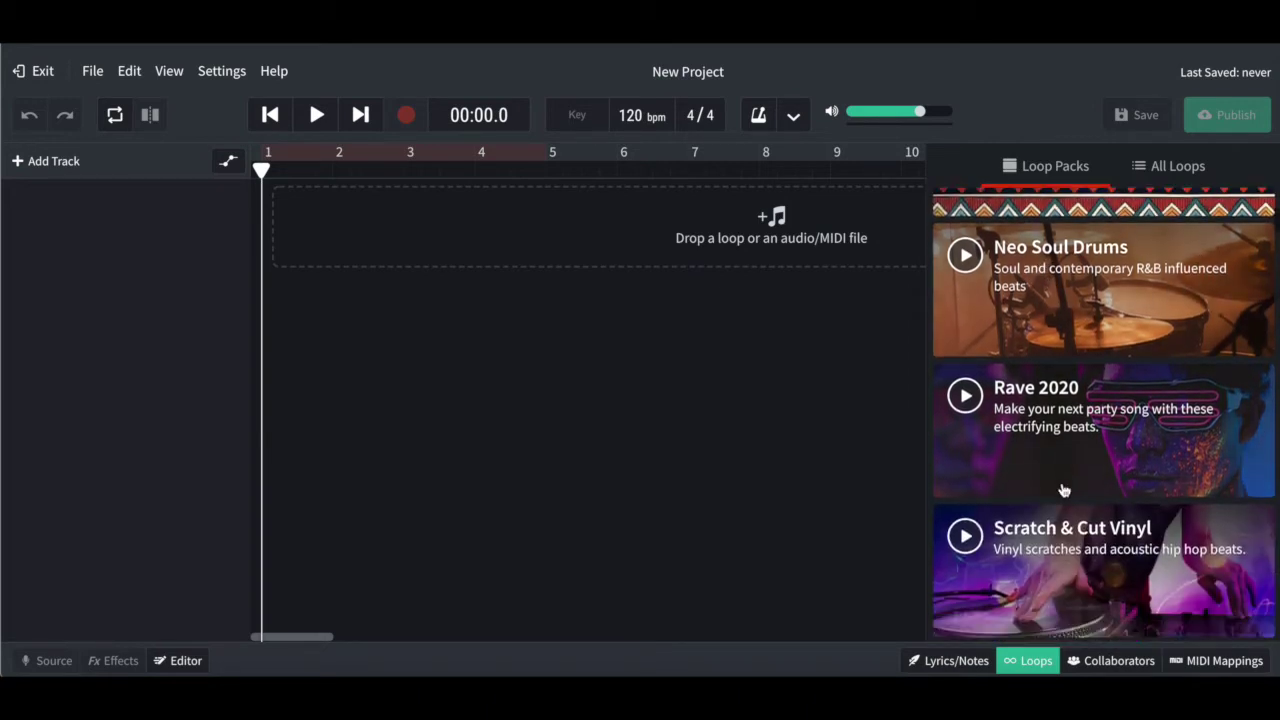
scroll(1090, 472, "down", 6)
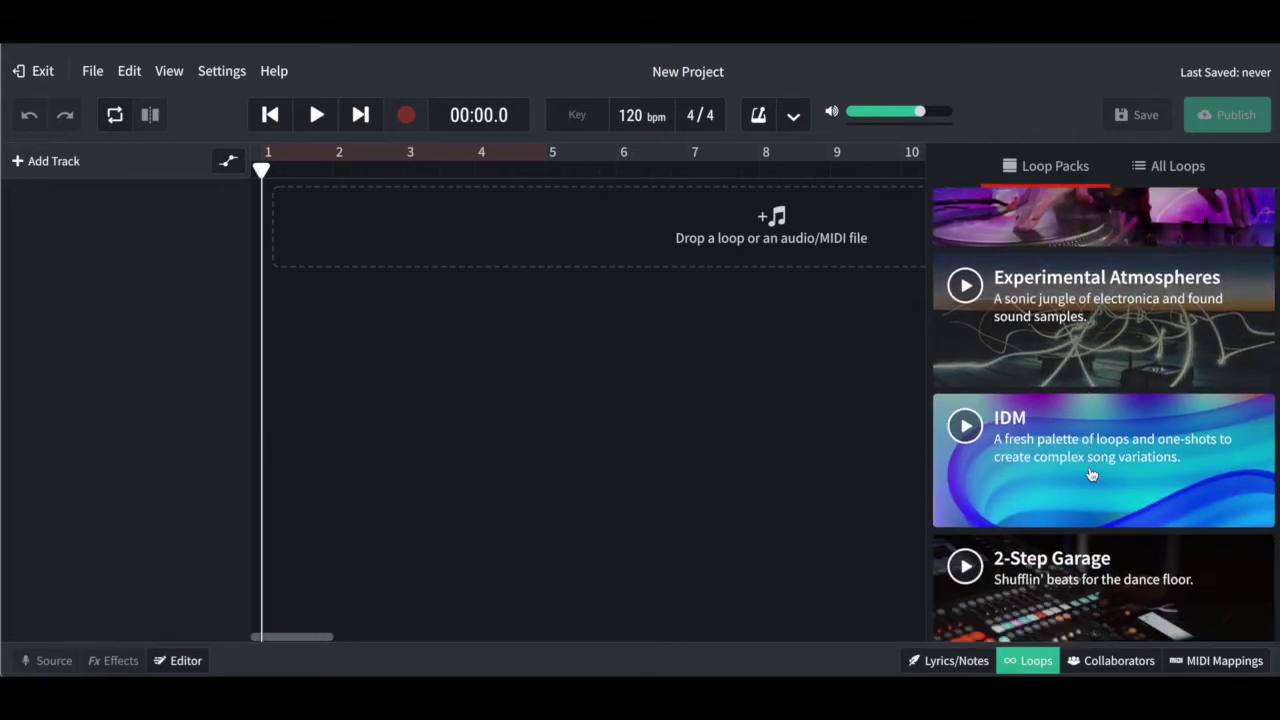
scroll(1070, 520, "down", 6)
scroll(1066, 527, "down", 20)
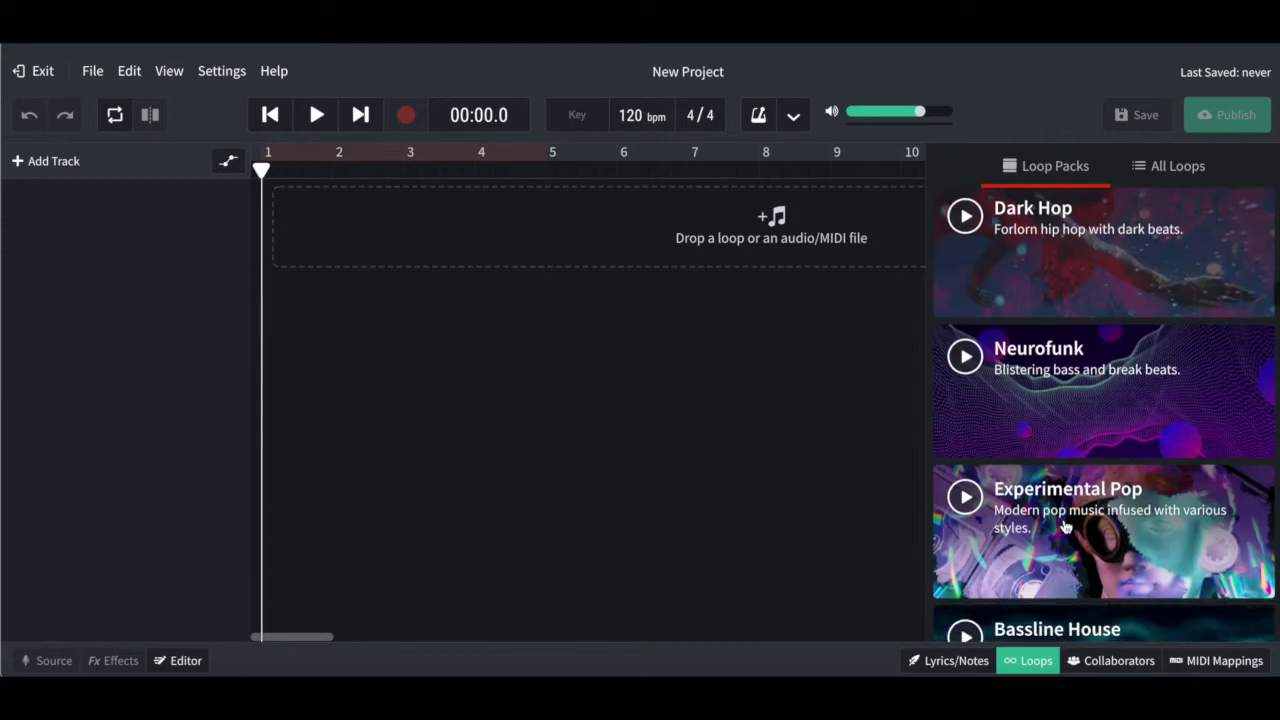
scroll(1066, 527, "down", 20)
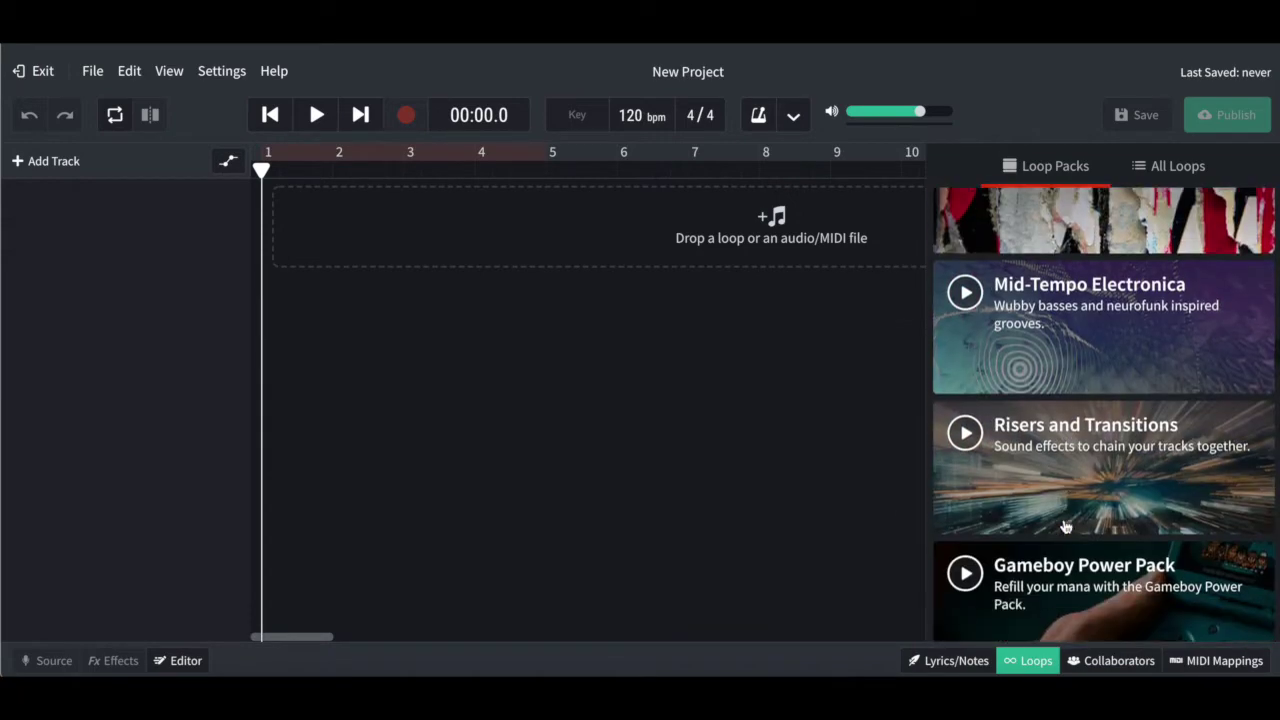
scroll(1066, 527, "down", 12)
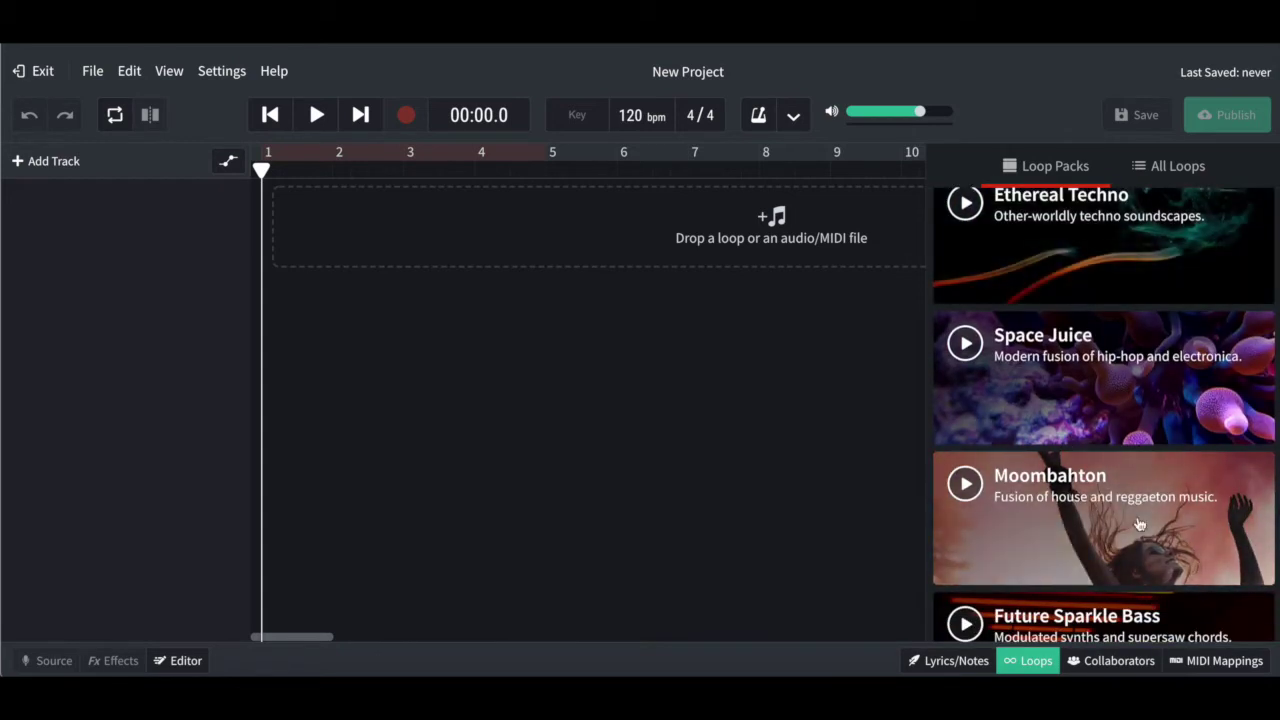
scroll(1137, 467, "up", 9)
scroll(1137, 467, "up", 3)
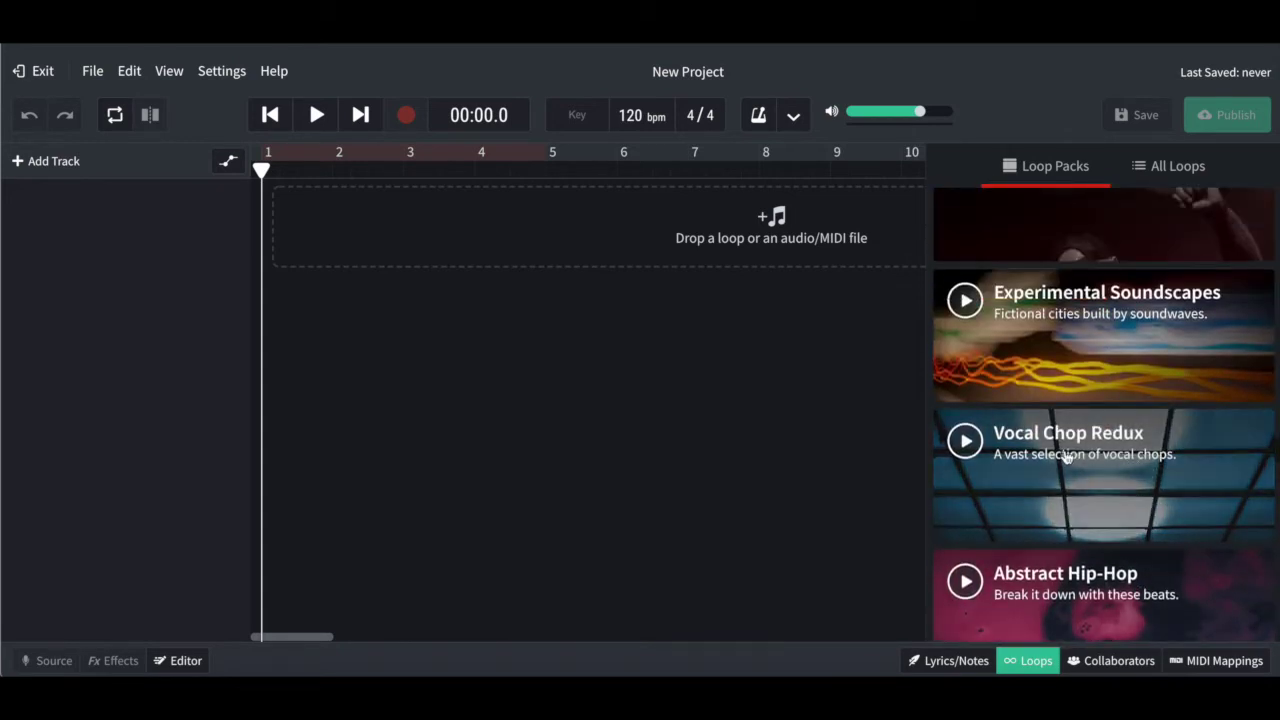
scroll(1066, 457, "up", 4)
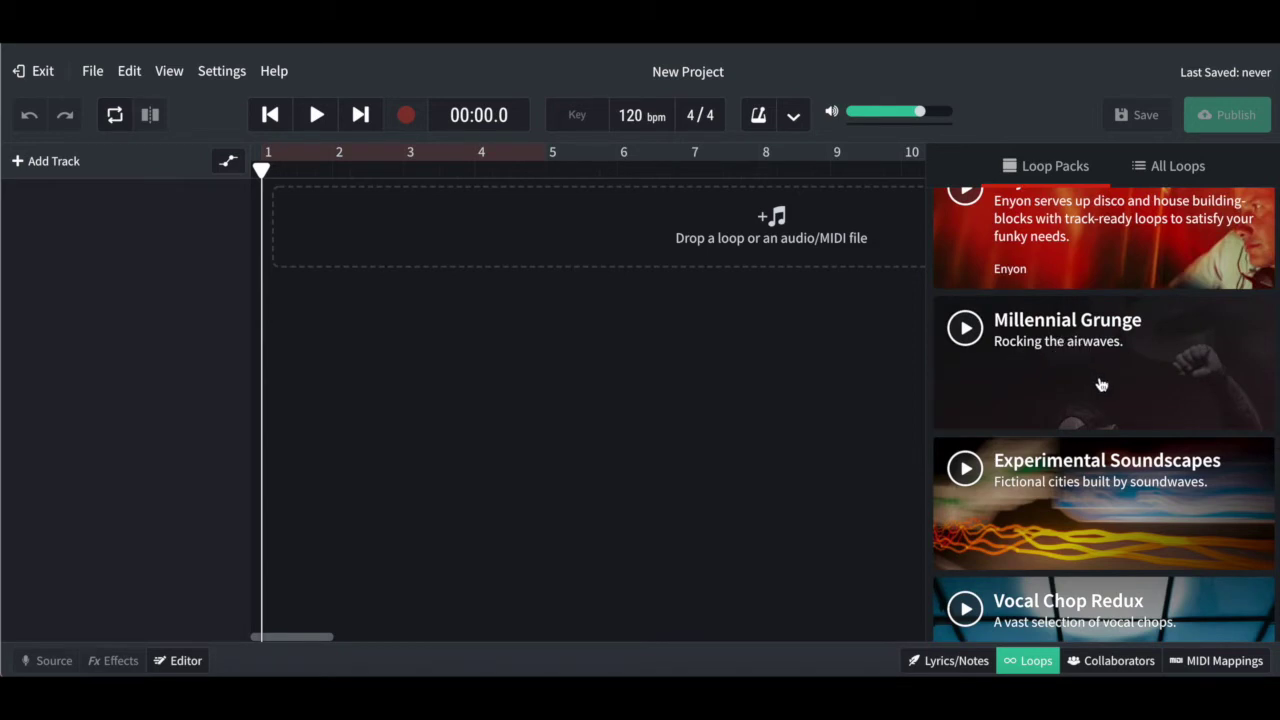
scroll(1101, 385, "up", 5)
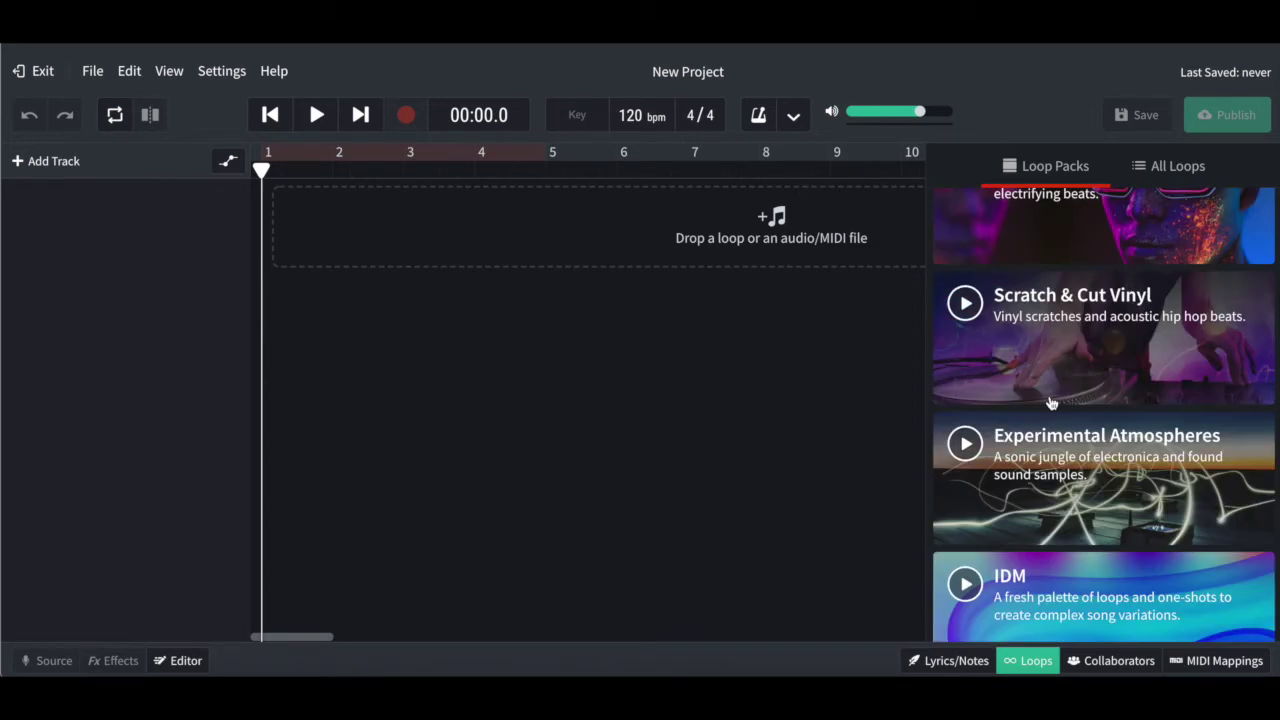
scroll(1051, 402, "up", 5)
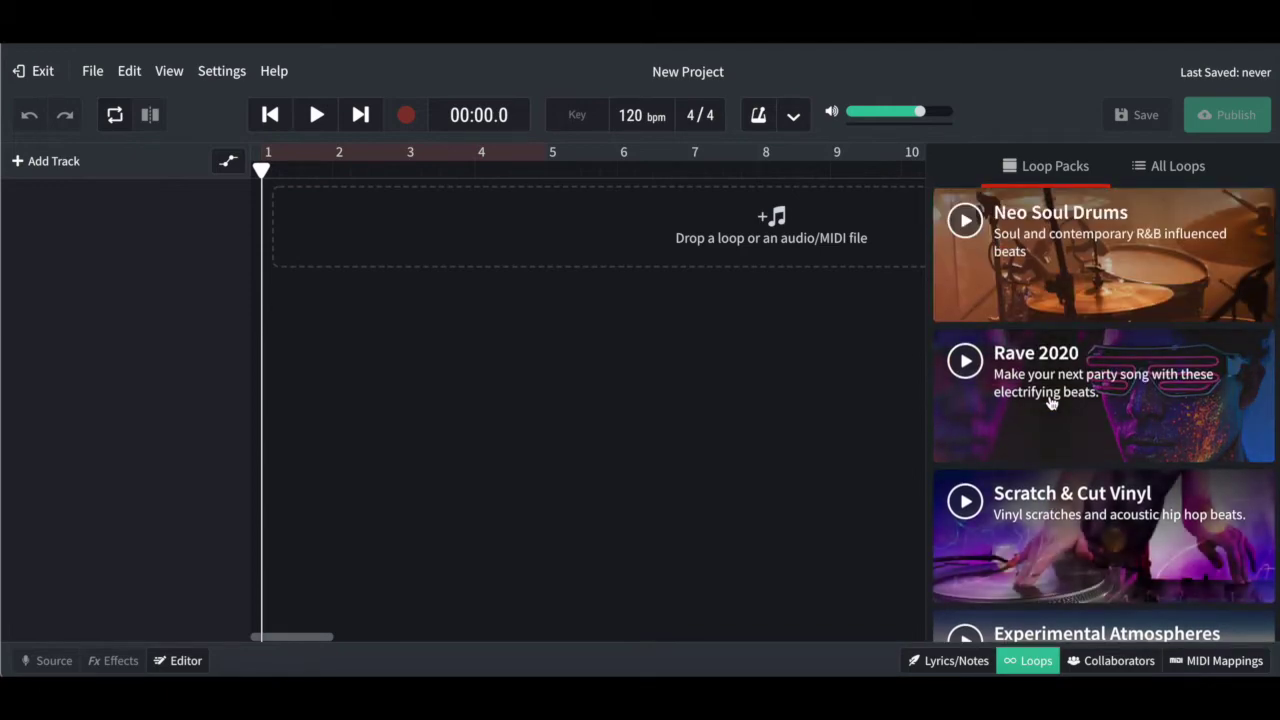
scroll(1051, 402, "up", 1)
scroll(1051, 402, "up", 2)
scroll(1051, 402, "up", 2)
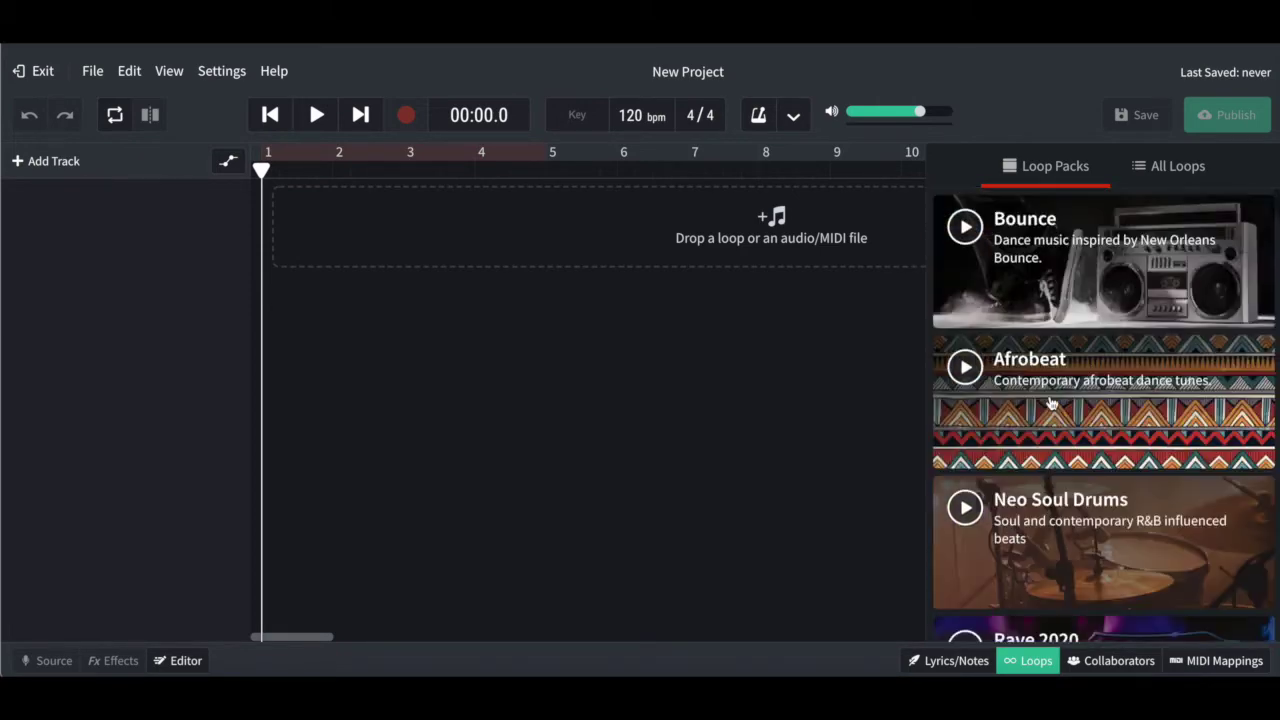
Step: Find the Experimental Pop loop pack and open its list of loops
scroll(1070, 362, "down", 15)
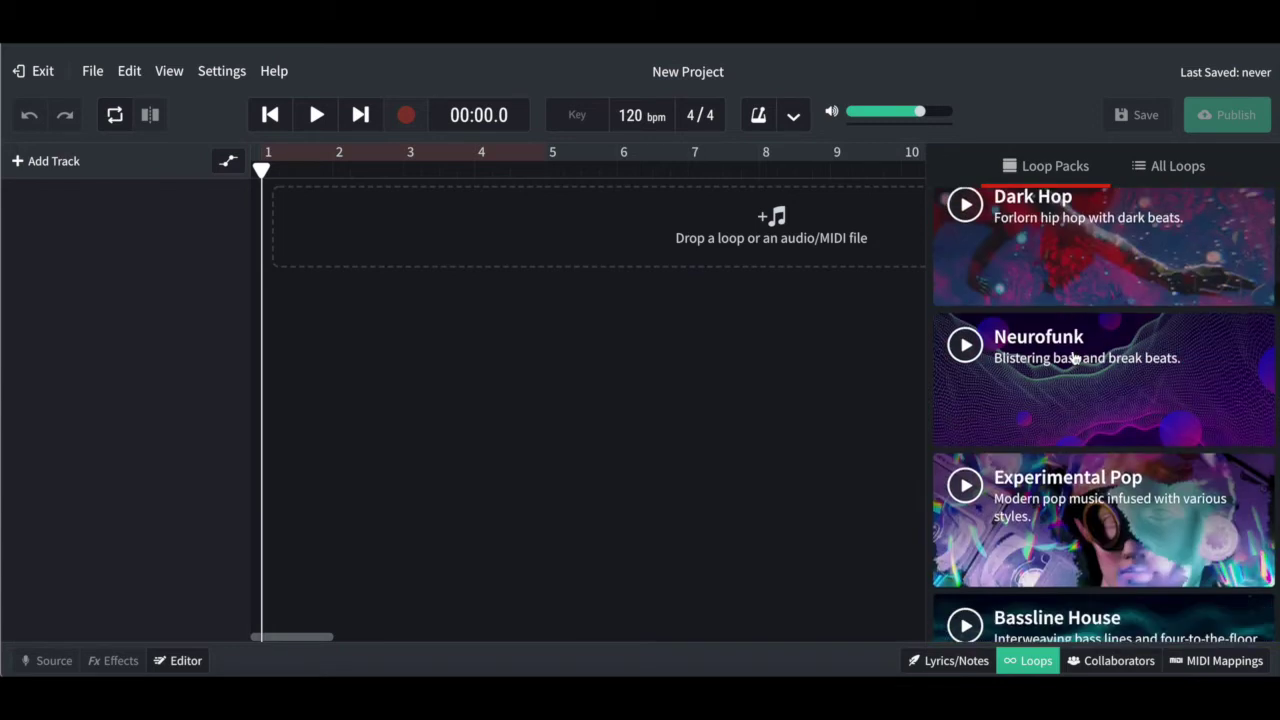
scroll(1073, 357, "up", 1)
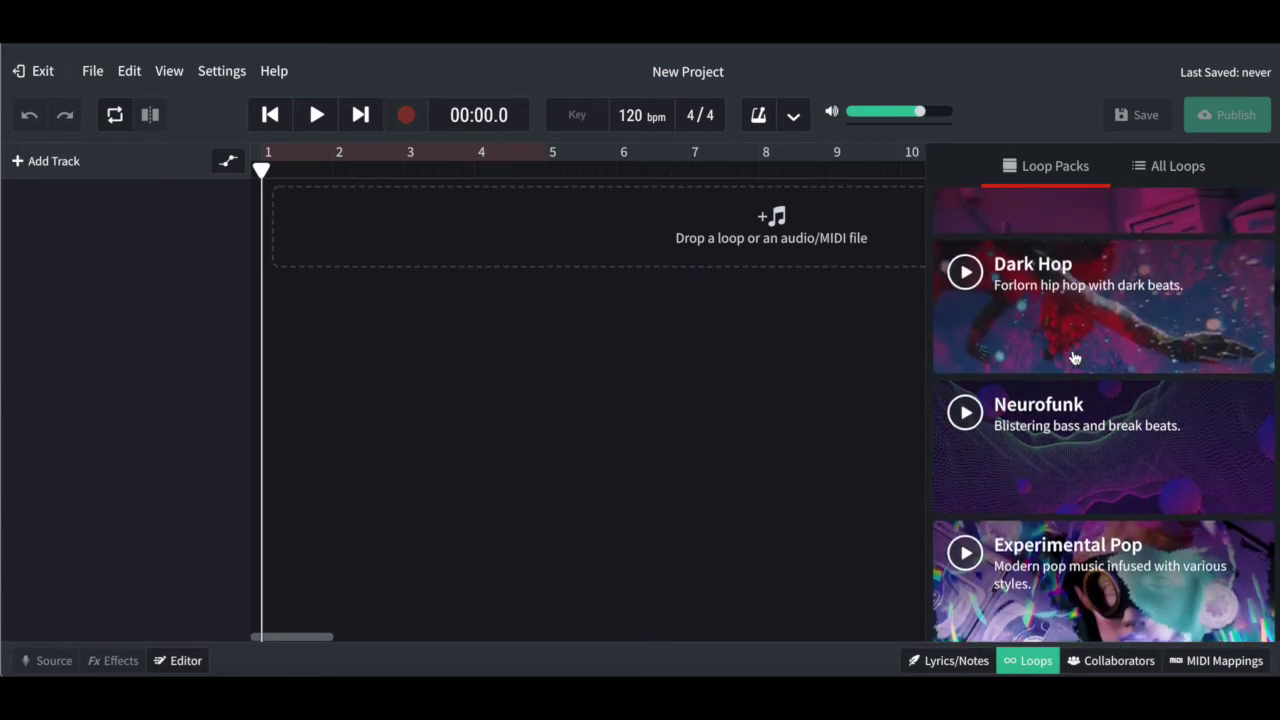
scroll(1073, 357, "down", 3)
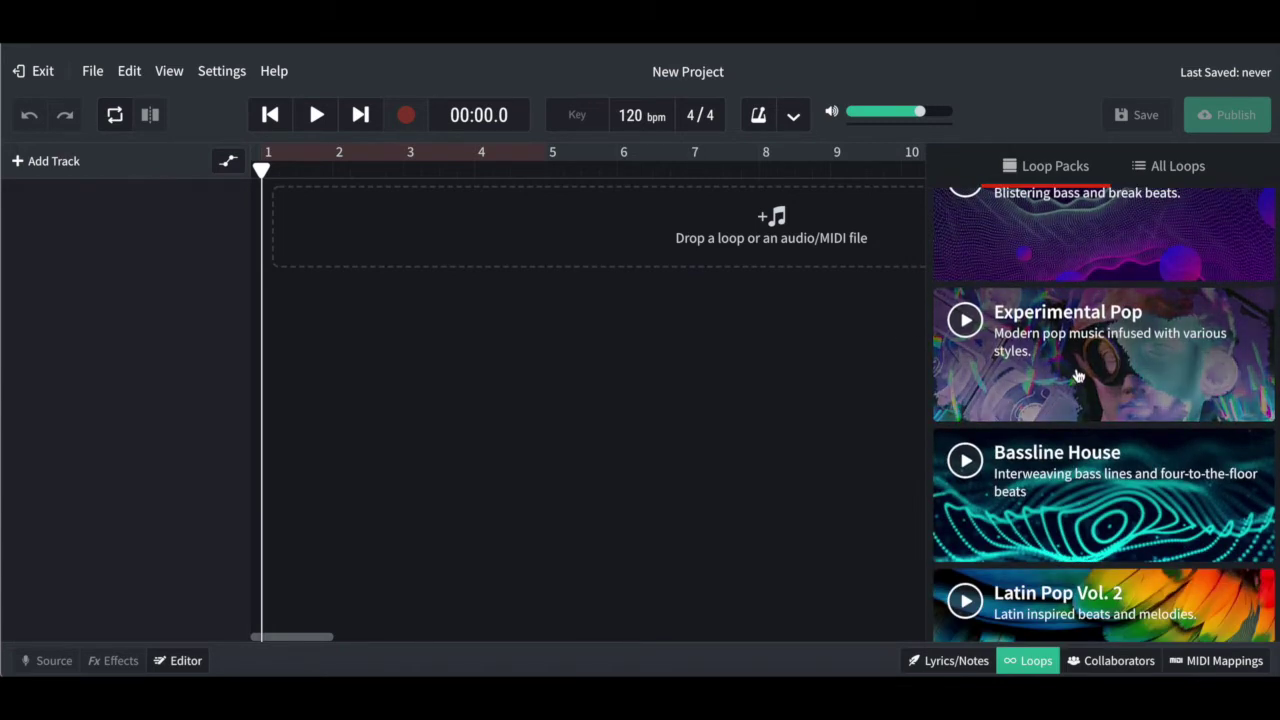
left_click(1073, 366)
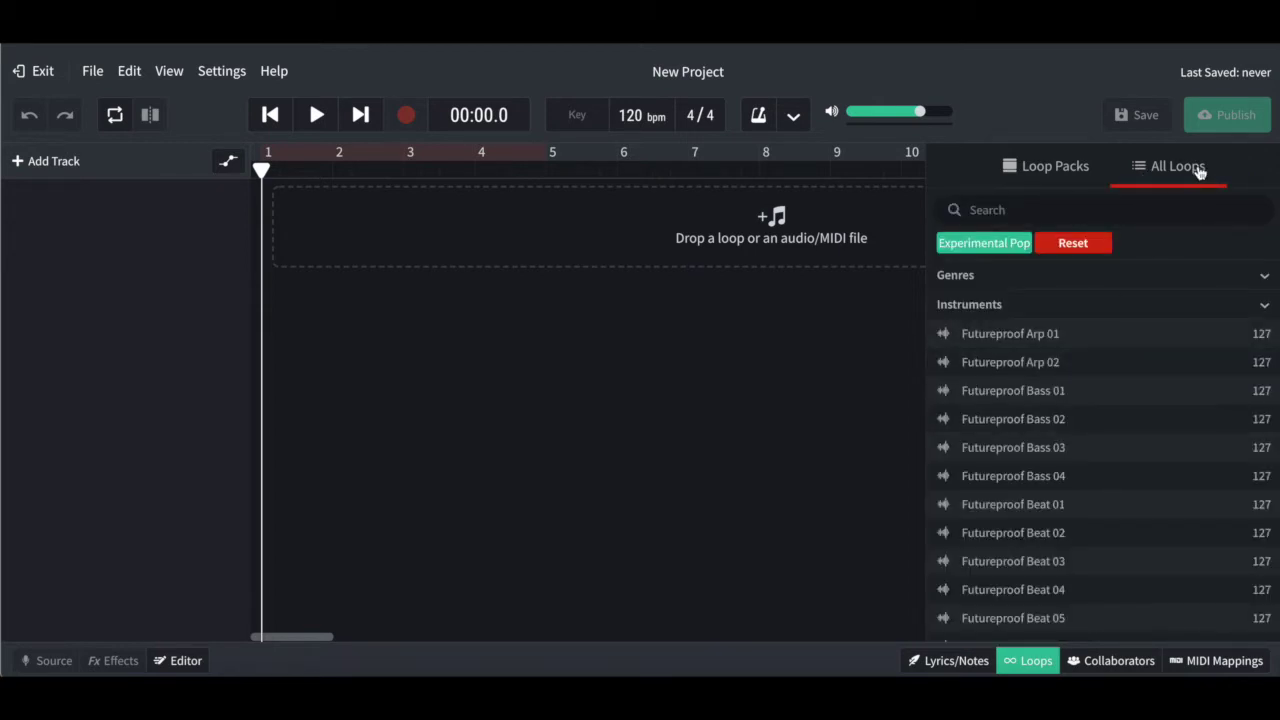
Step: Examine which instrument loops the Experimental Pop pack offers, from the Futureproof set to the Pancake set
scroll(1114, 443, "down", 8)
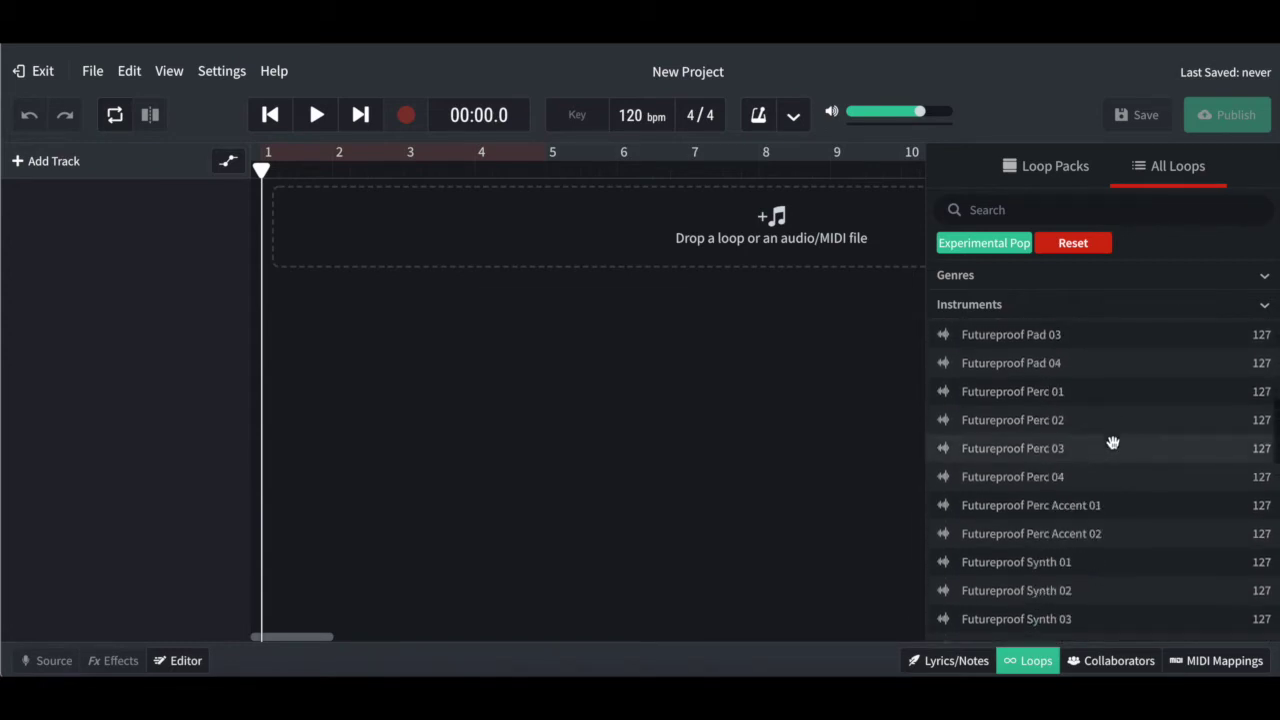
scroll(1113, 443, "down", 10)
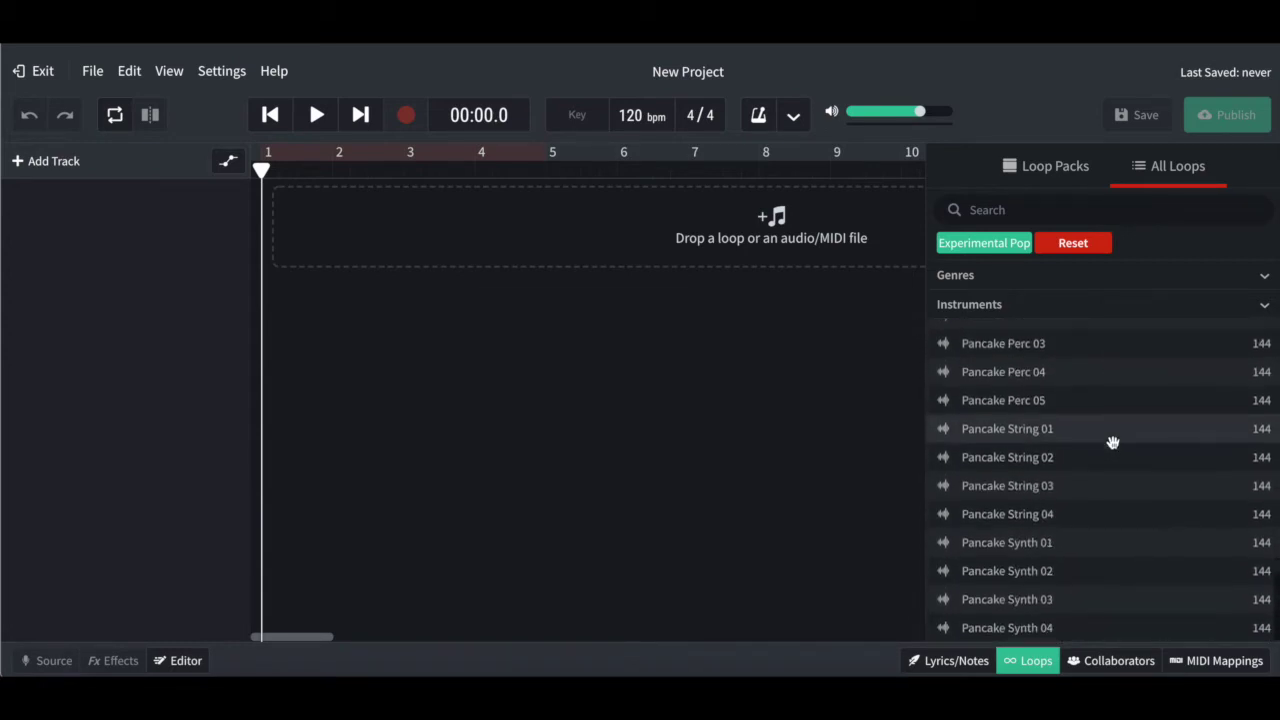
scroll(1113, 443, "up", 18)
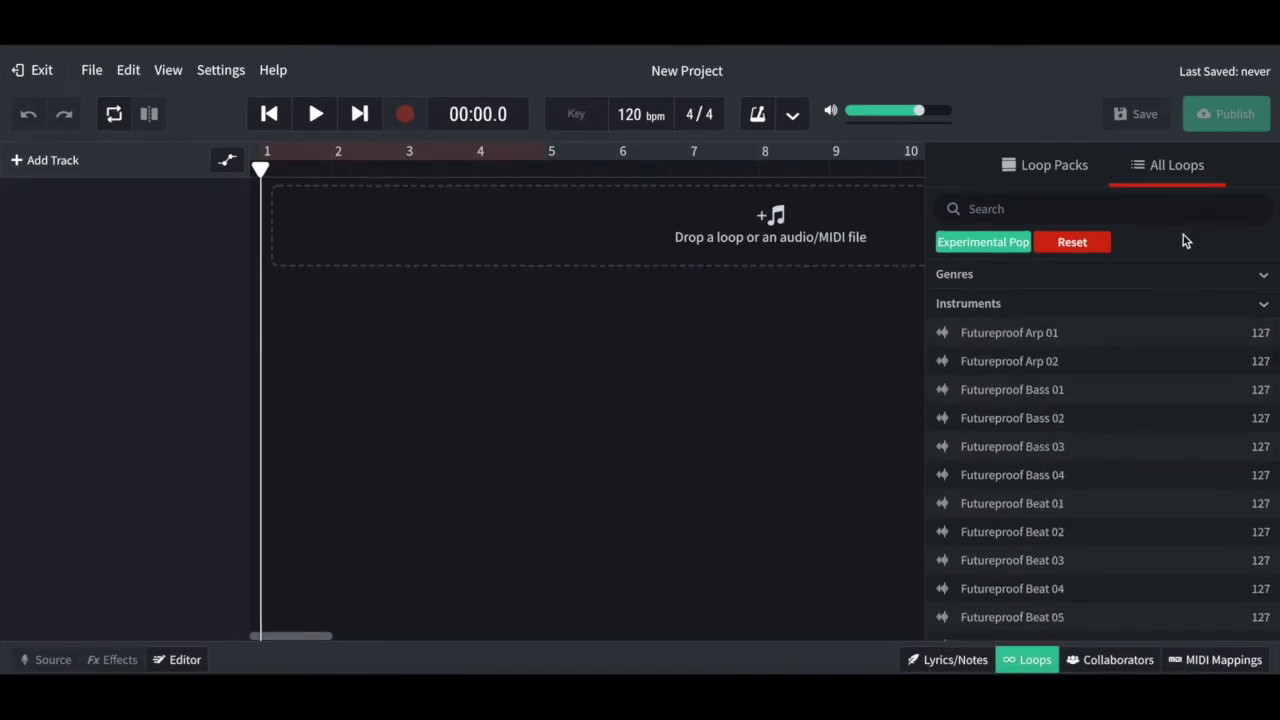
scroll(1180, 376, "down", 1)
scroll(1180, 376, "down", 1)
scroll(1121, 429, "up", 1)
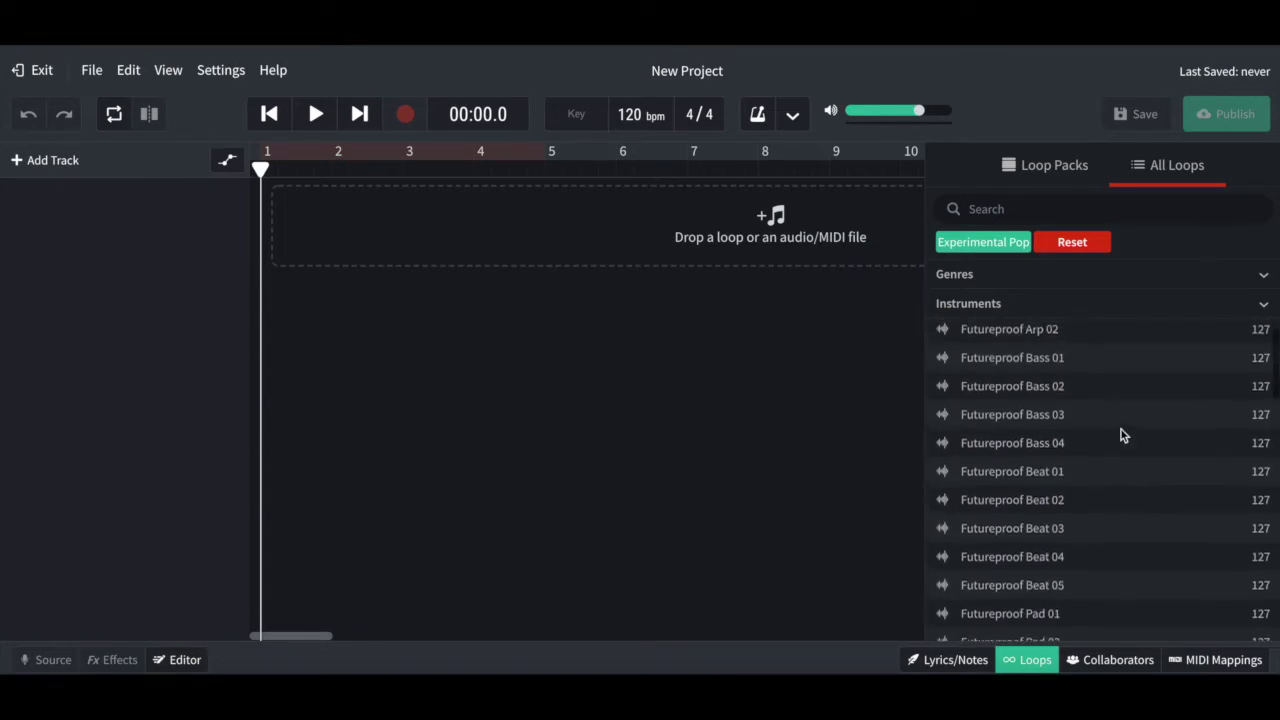
scroll(1039, 368, "down", 5)
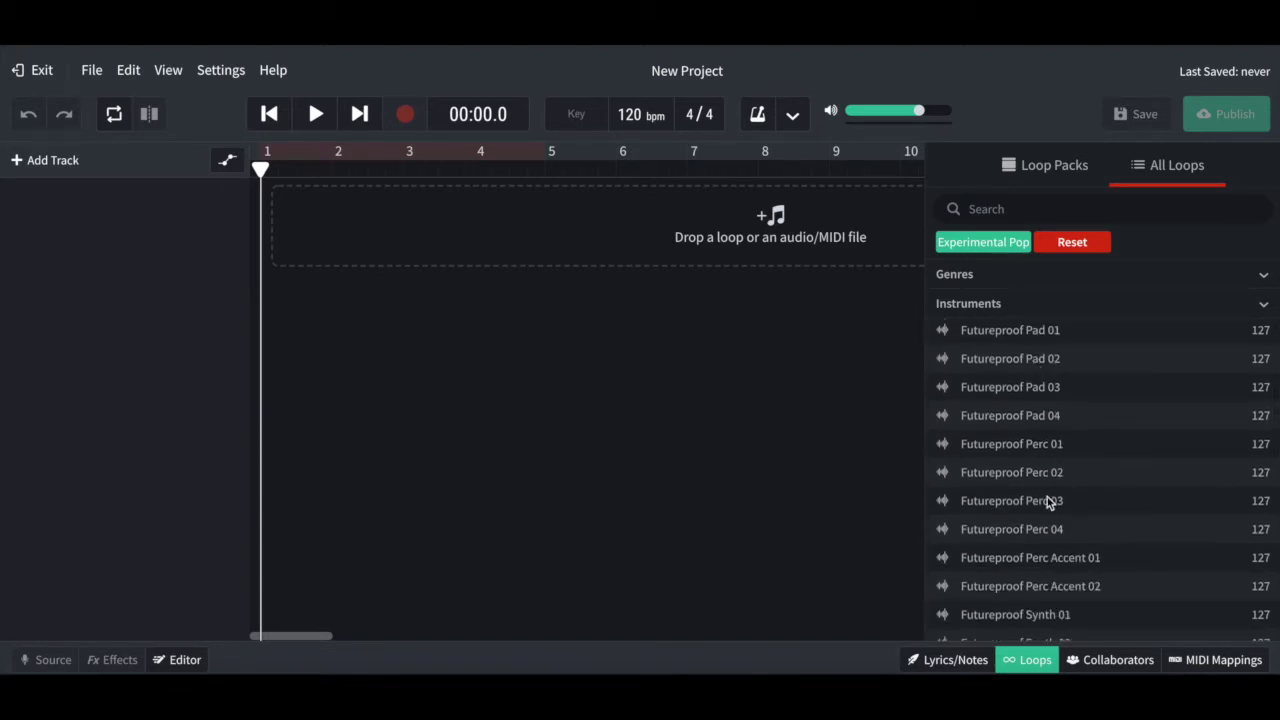
scroll(1047, 497, "up", 3)
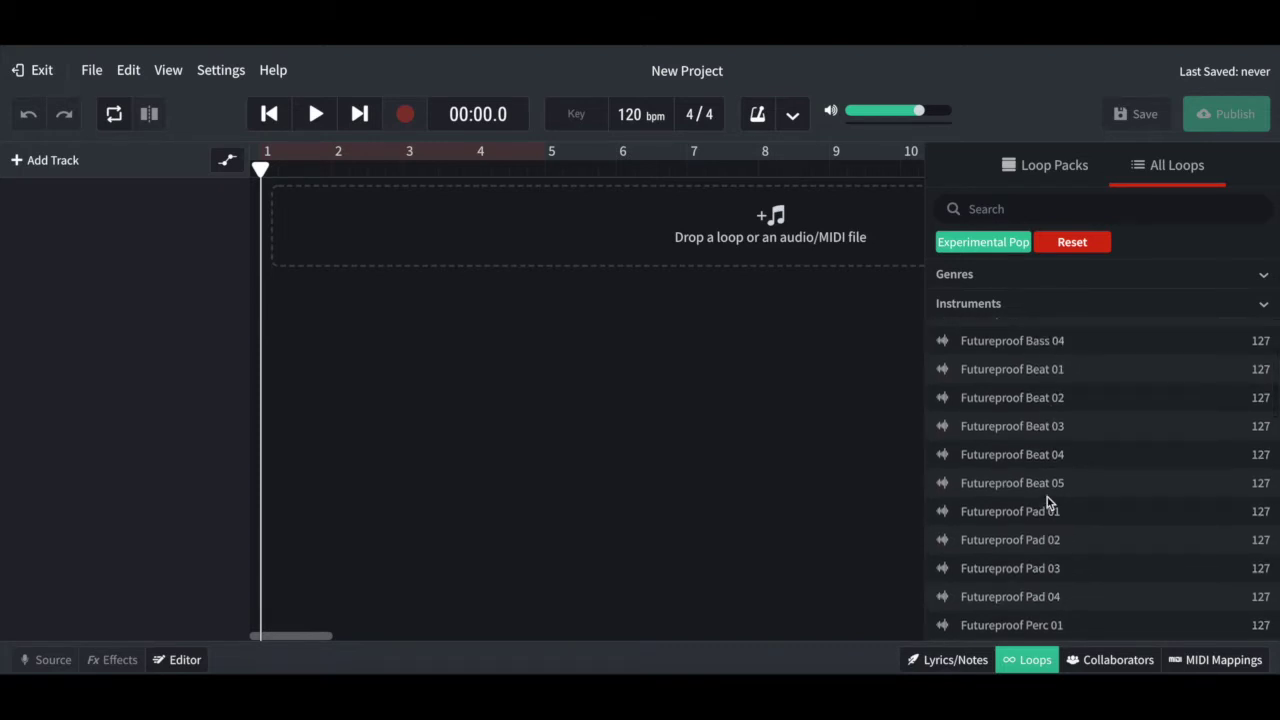
scroll(1047, 497, "up", 3)
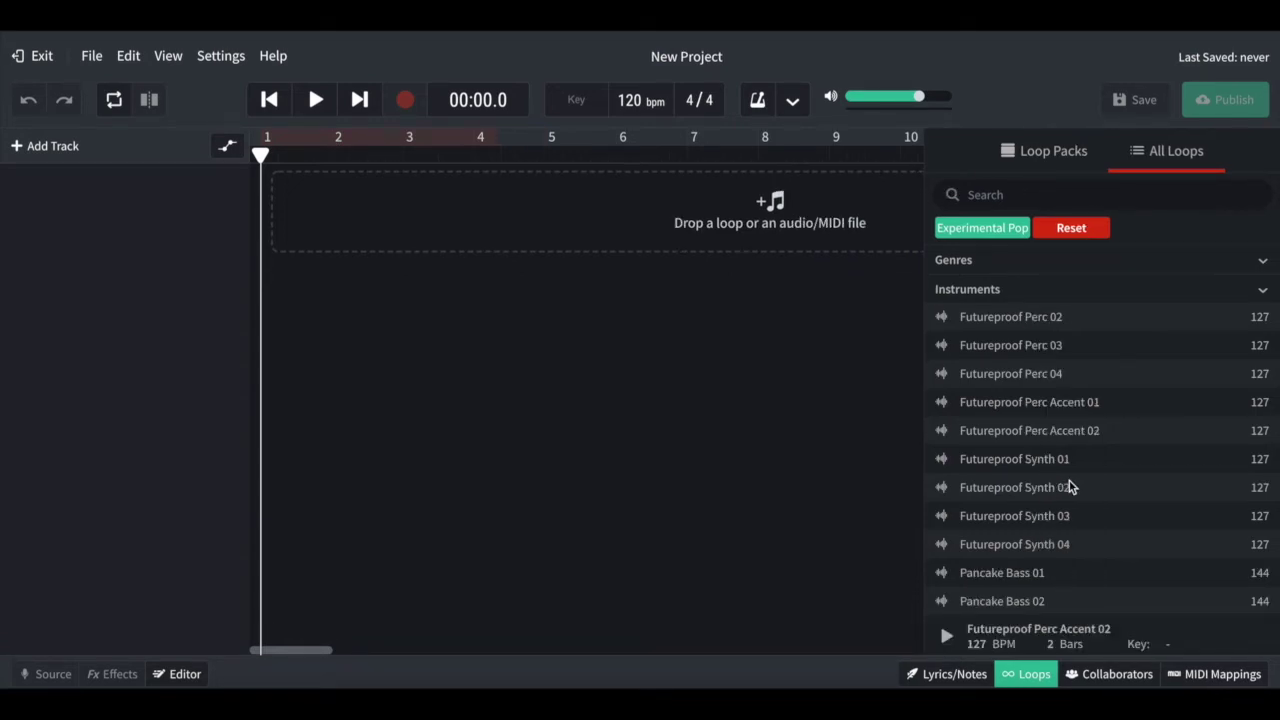
Step: Find the Pancake Perc 01 loop in the Experimental Pop pack and play its preview
scroll(1094, 505, "down", 5)
scroll(1094, 505, "up", 2)
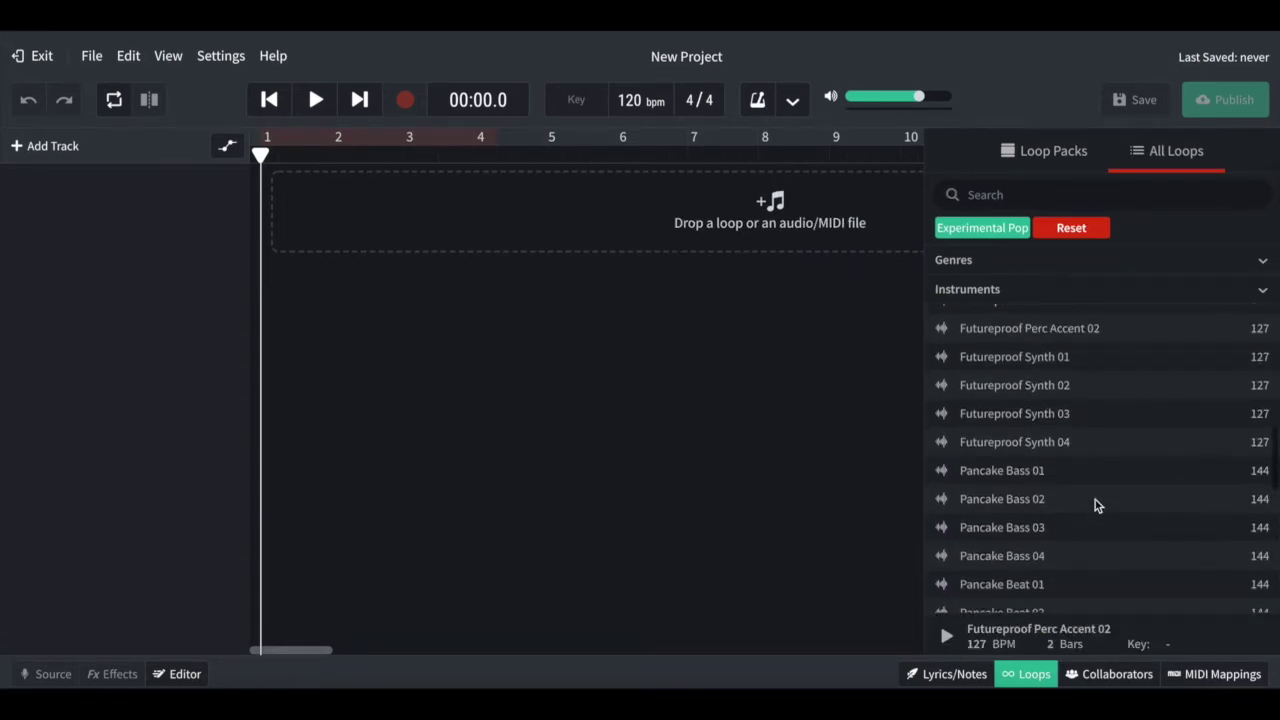
scroll(1095, 505, "up", 5)
scroll(1095, 505, "down", 5)
scroll(1095, 505, "down", 3)
scroll(1095, 505, "down", 5)
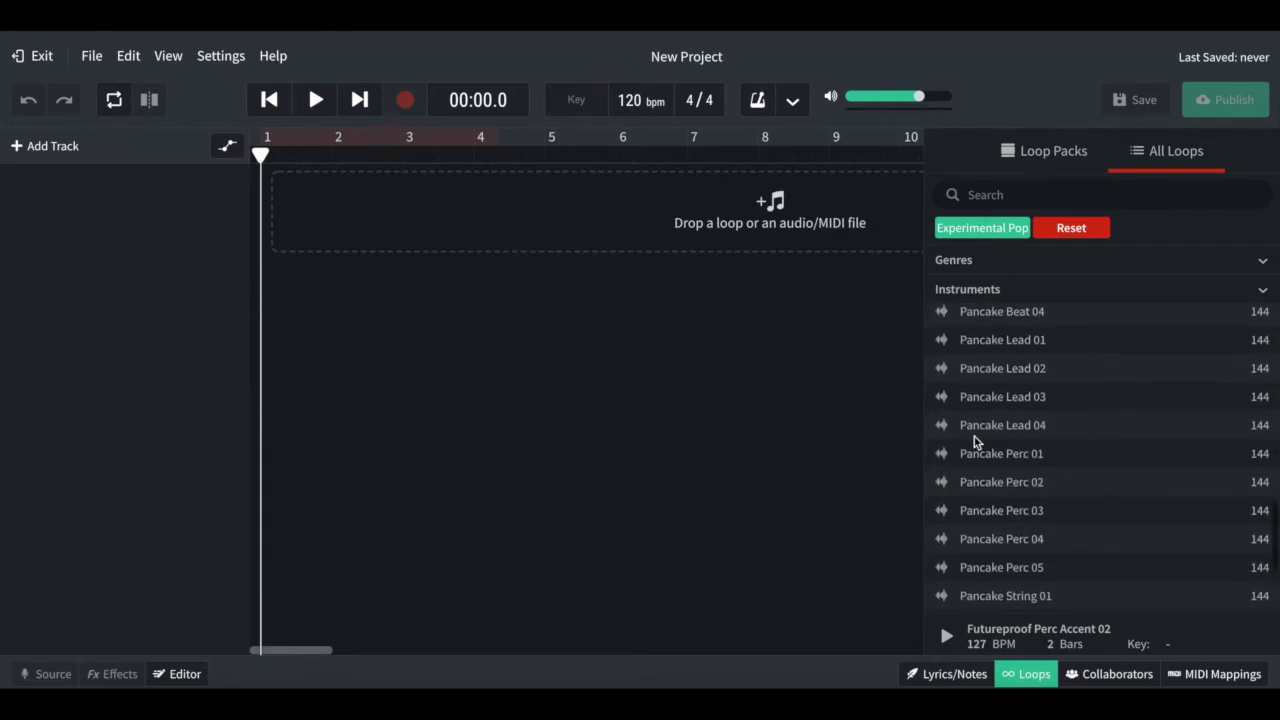
scroll(980, 368, "down", 2)
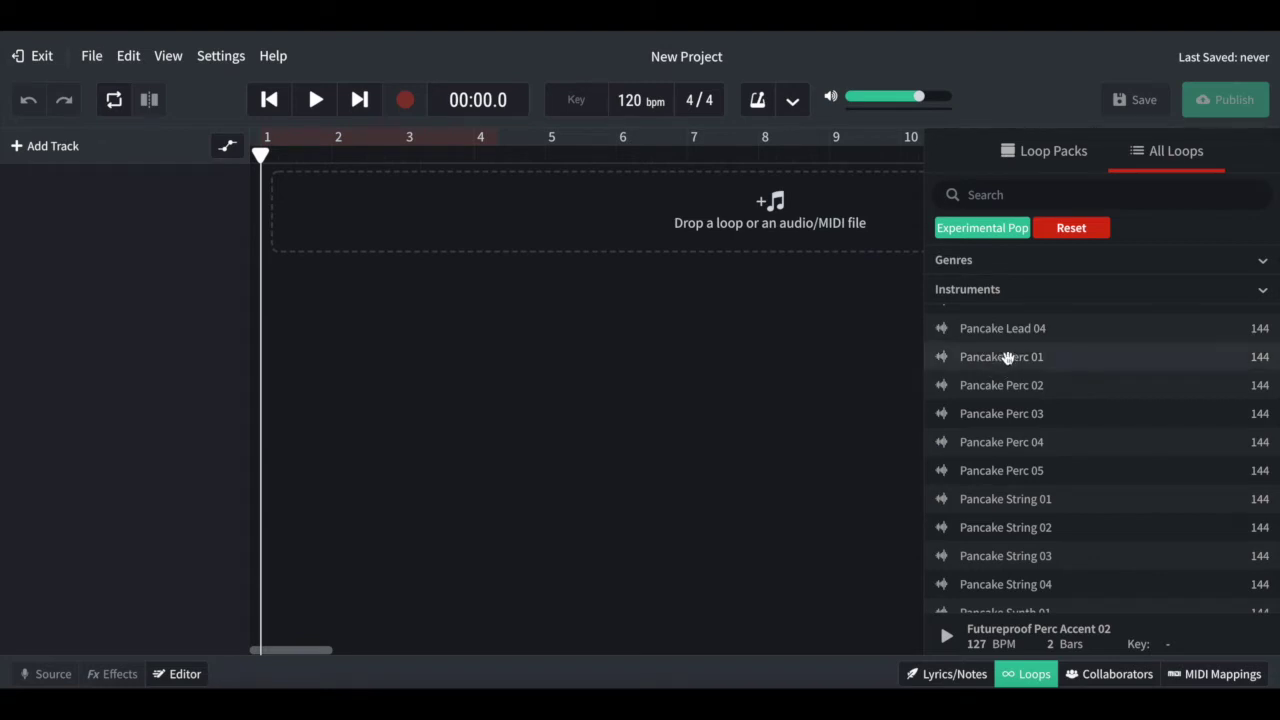
left_click(1020, 360)
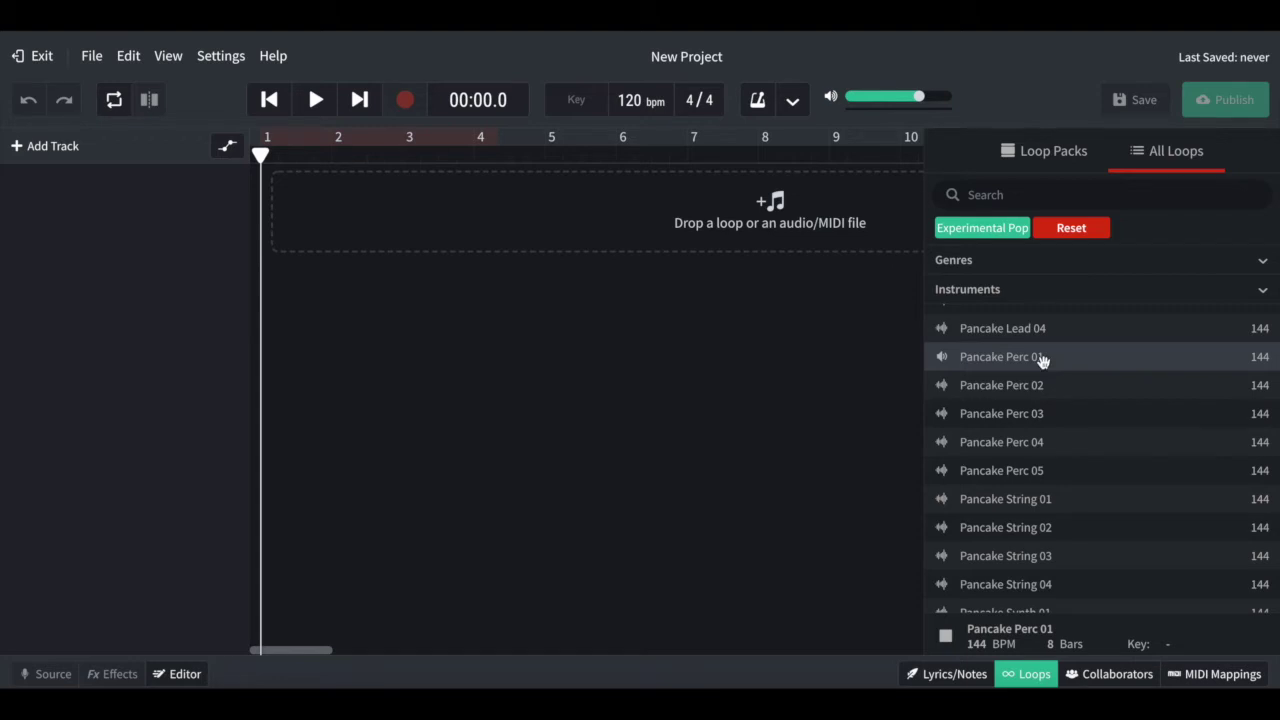
Step: Preview the Pancake Perc 05 loop and place it on a new track starting at bar 1
key("XF86AudioRaiseVolume")
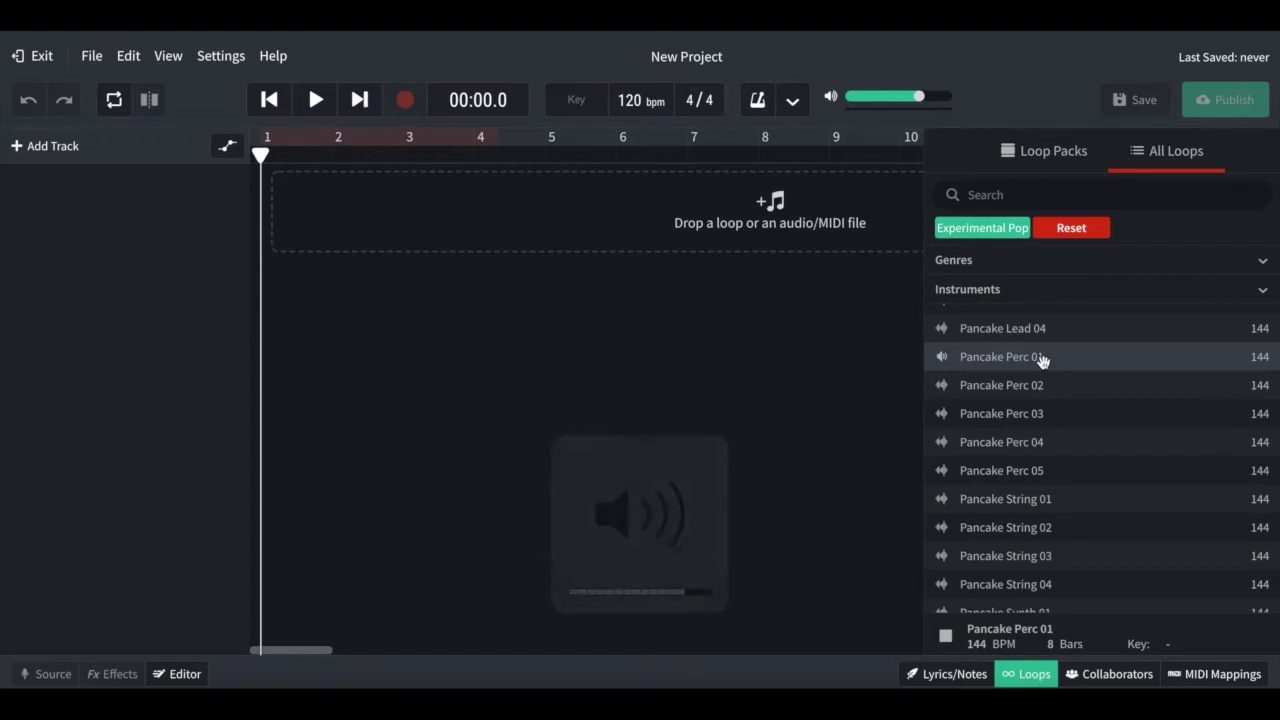
left_click(1047, 472)
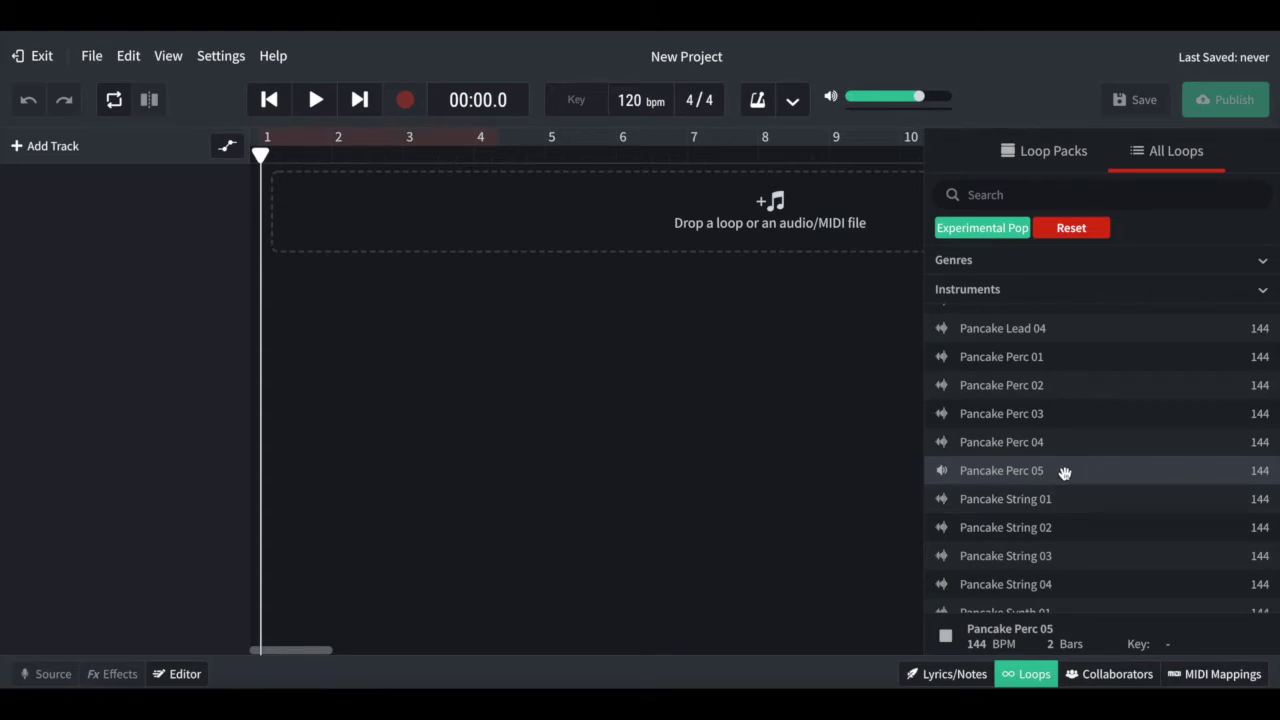
left_click_drag(1066, 472, 340, 222)
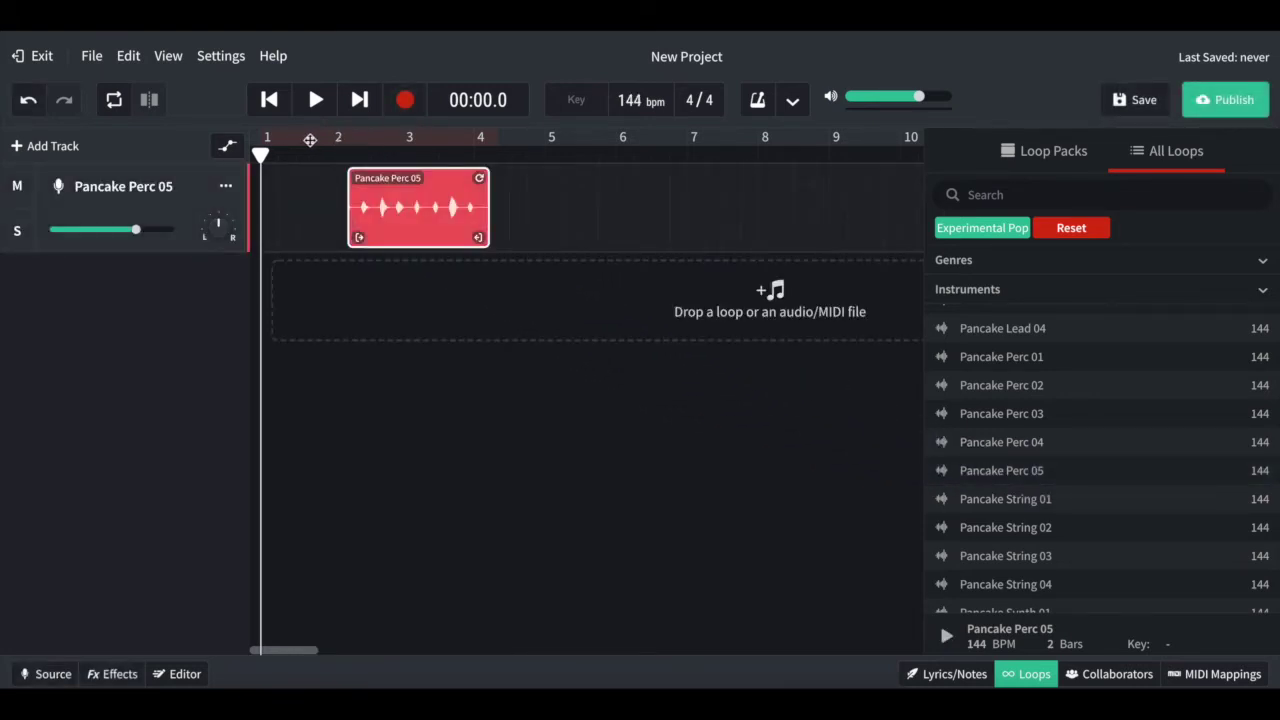
left_click_drag(373, 193, 271, 192)
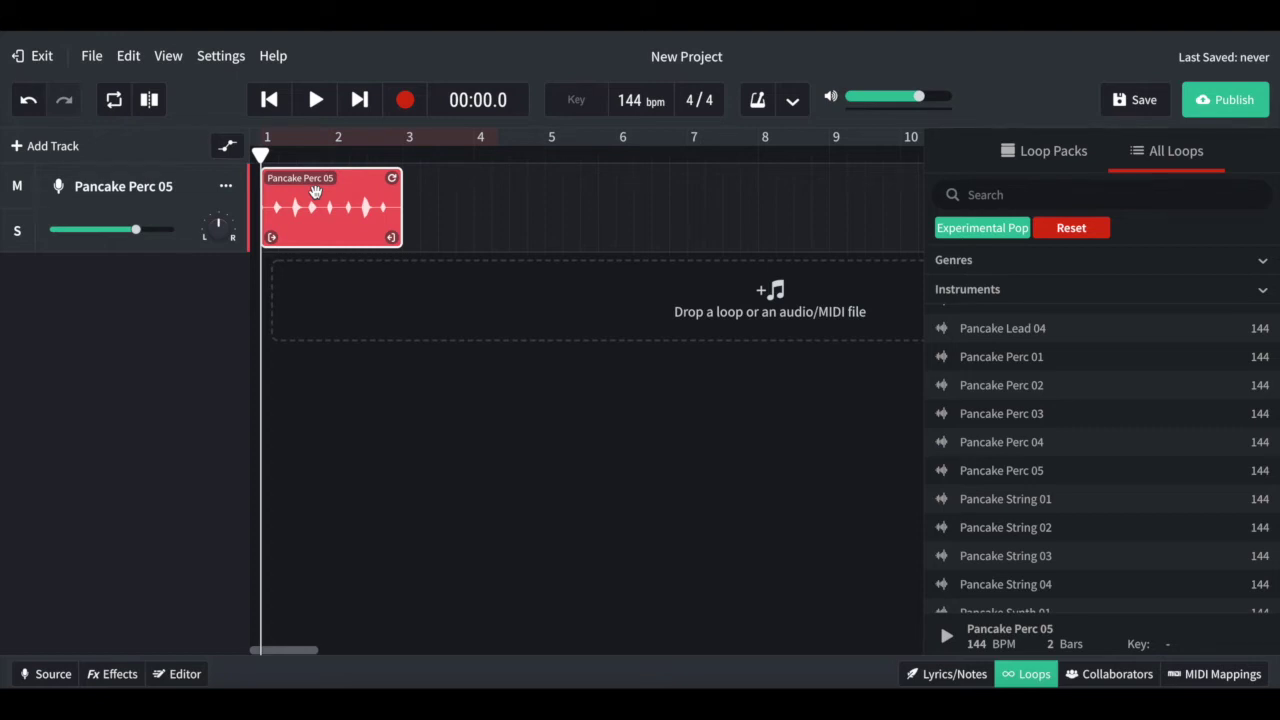
Step: Repeat the Pancake Perc 05 clip along the timeline past bar 10 and play back the percussion from bar 3
left_click(417, 249)
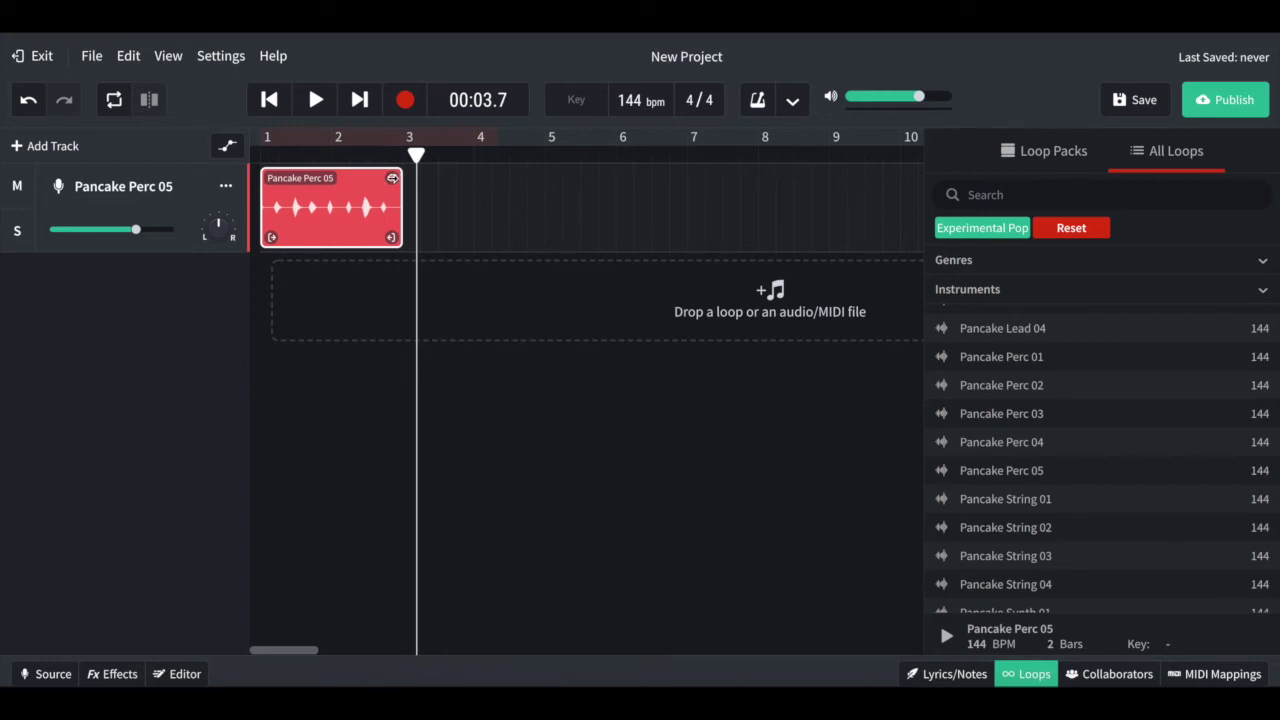
left_click_drag(392, 178, 965, 180)
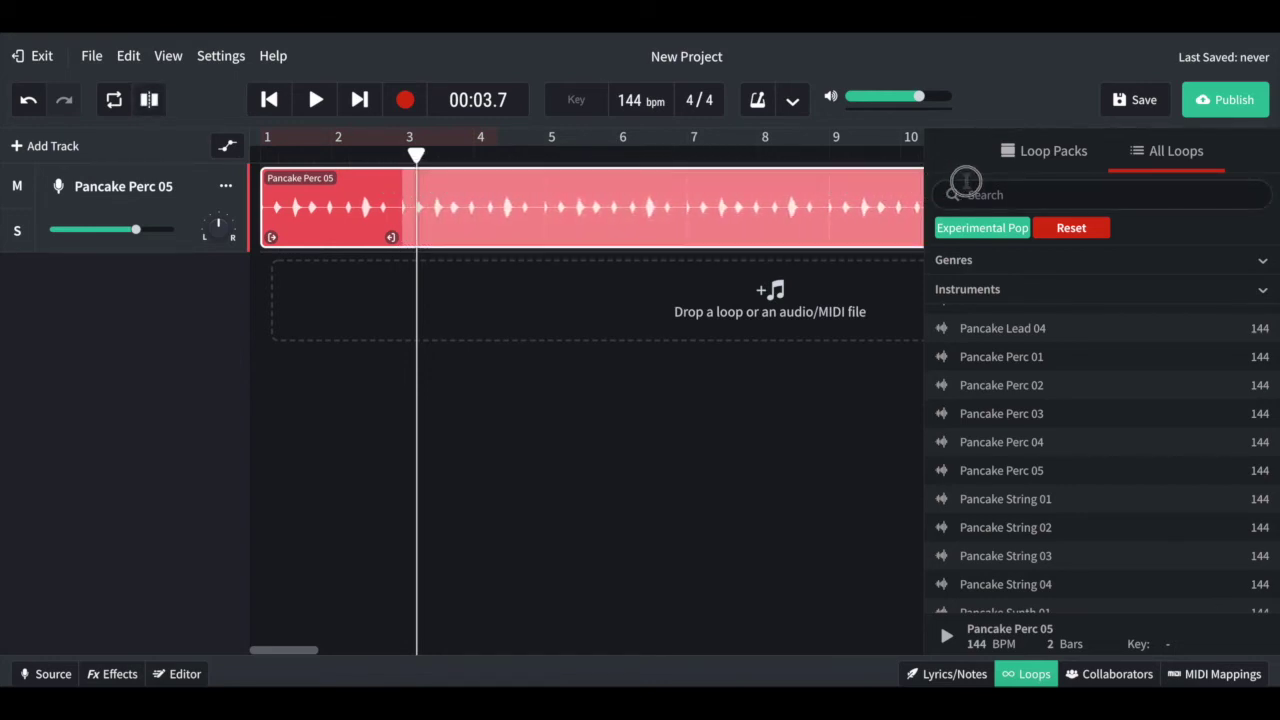
key("space")
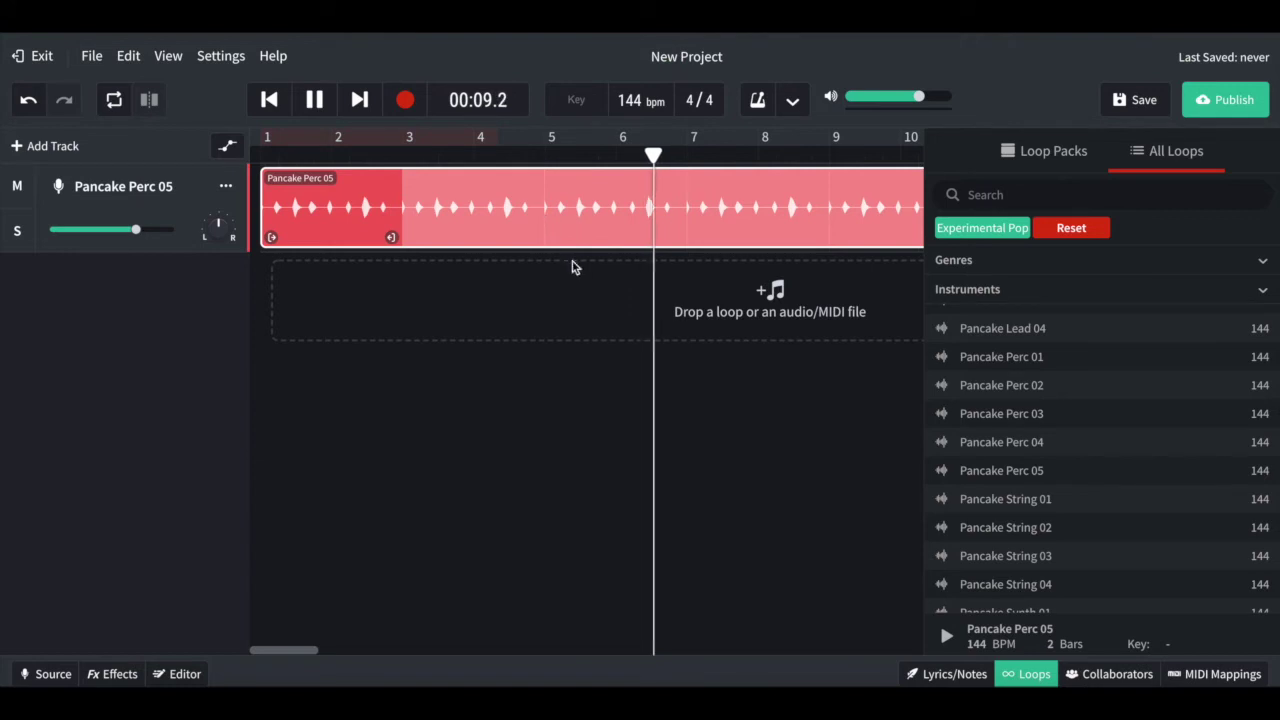
key("space")
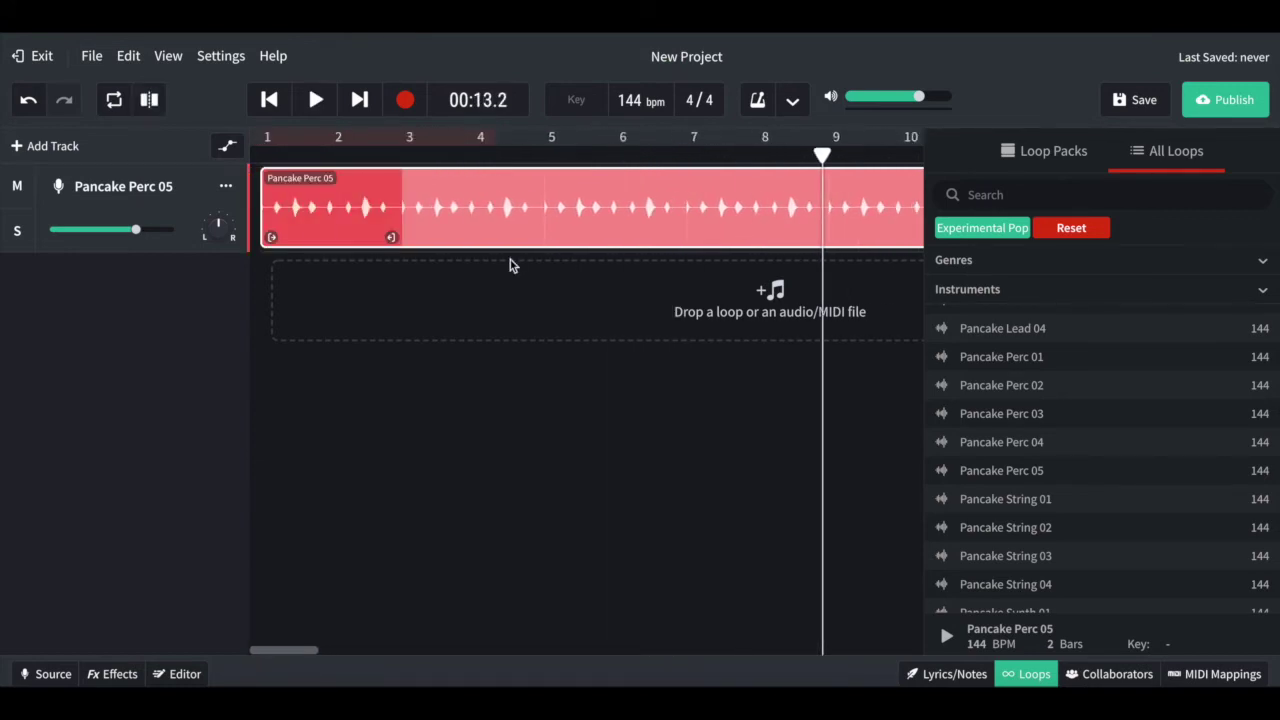
Step: Find the Pancake Beat loops in the Experimental Pop pack and preview Pancake Beat 03
scroll(1043, 420, "down", 2)
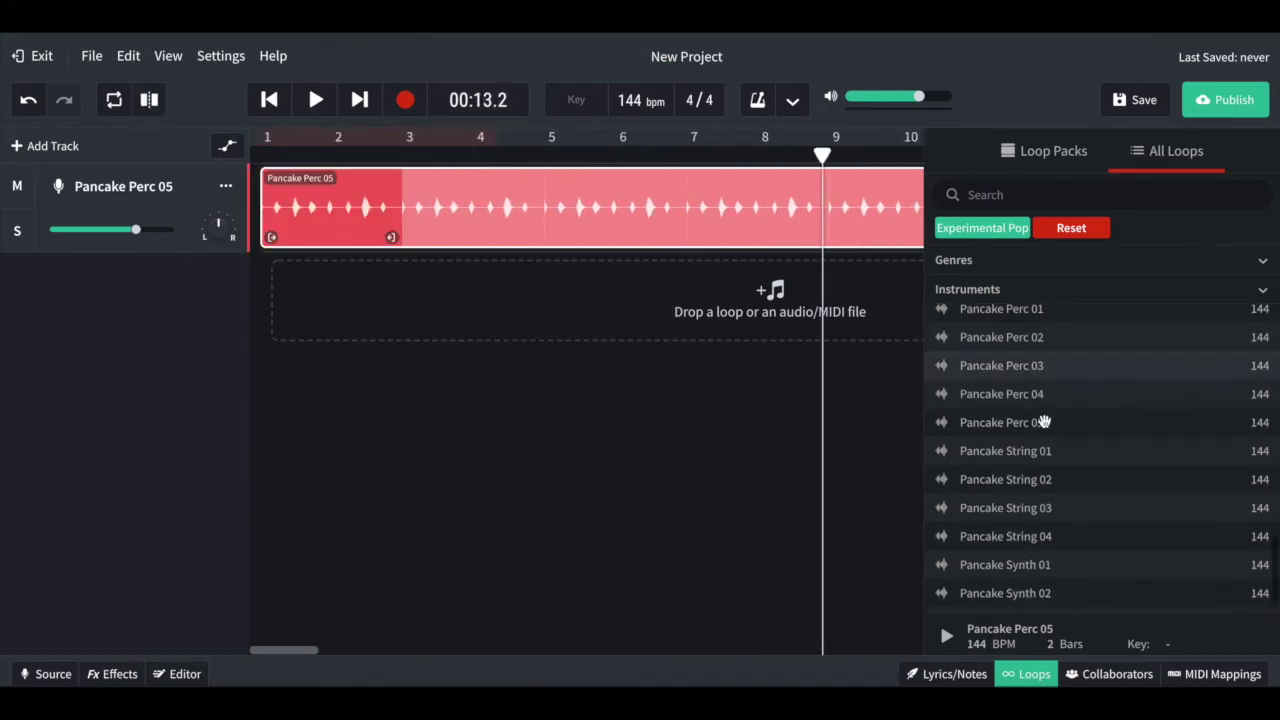
scroll(1043, 421, "up", 5)
scroll(1043, 421, "up", 4)
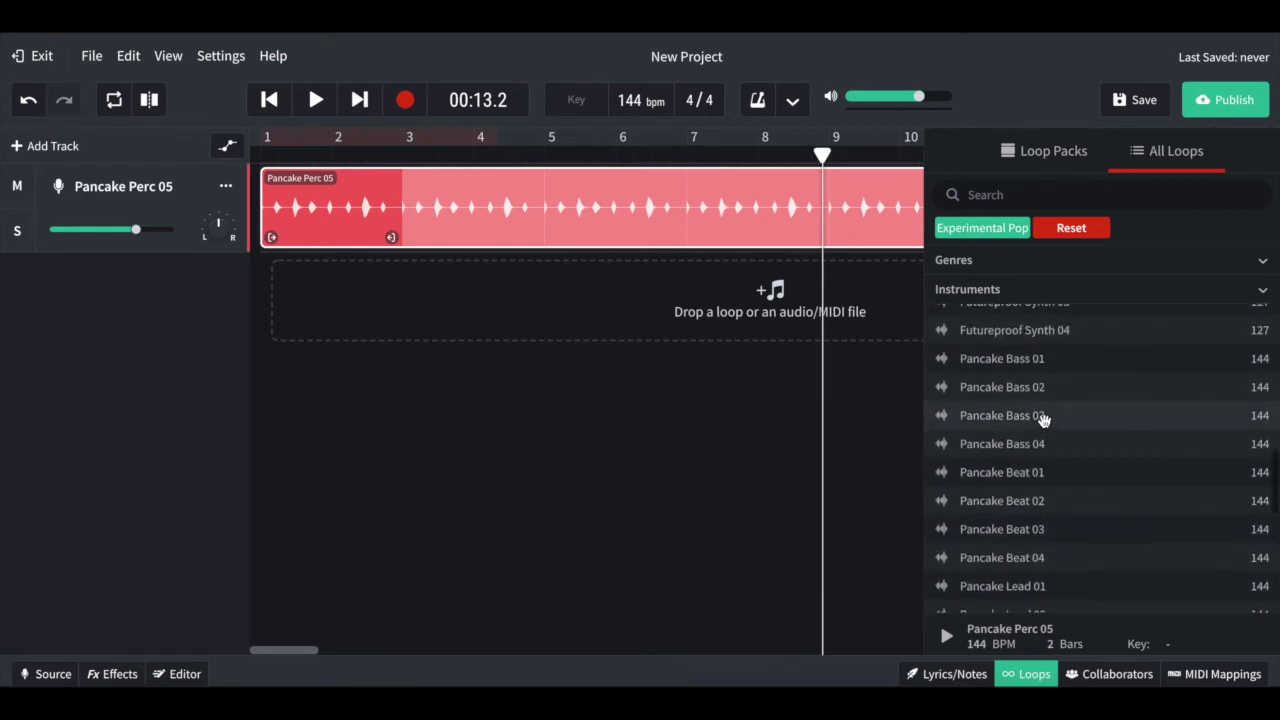
scroll(1043, 421, "down", 1)
scroll(1043, 421, "down", 2)
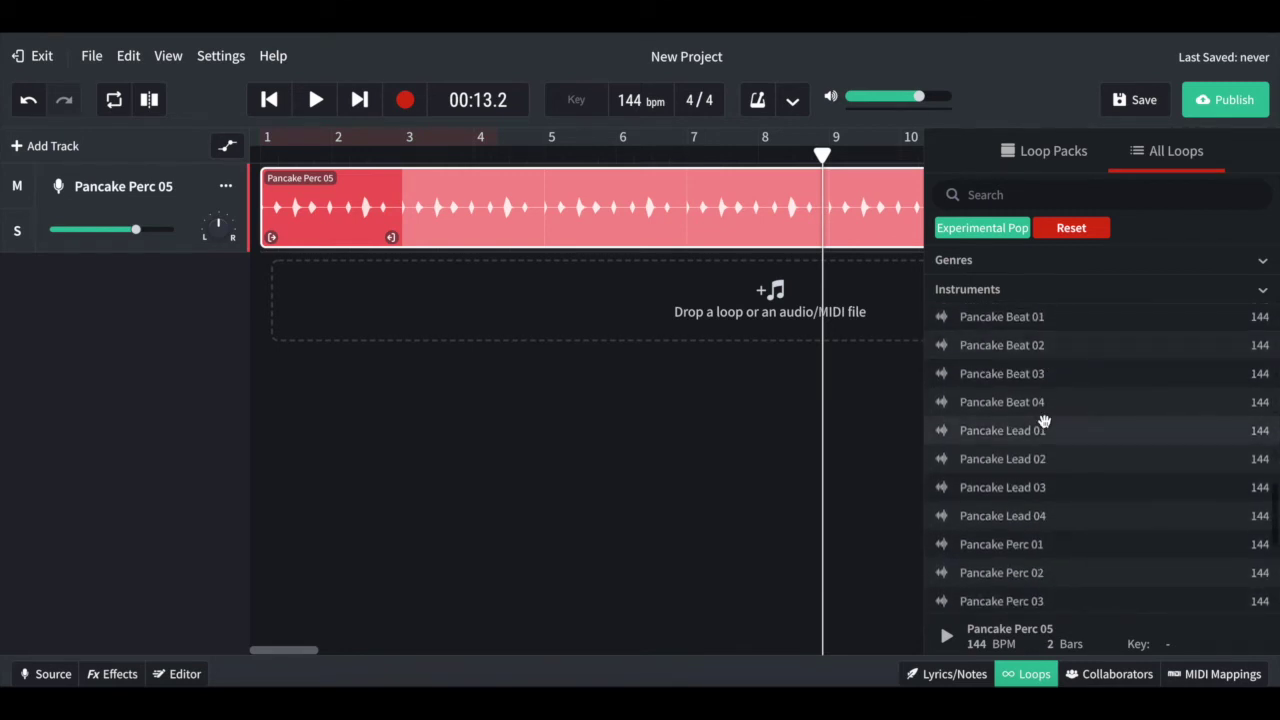
scroll(1043, 421, "up", 1)
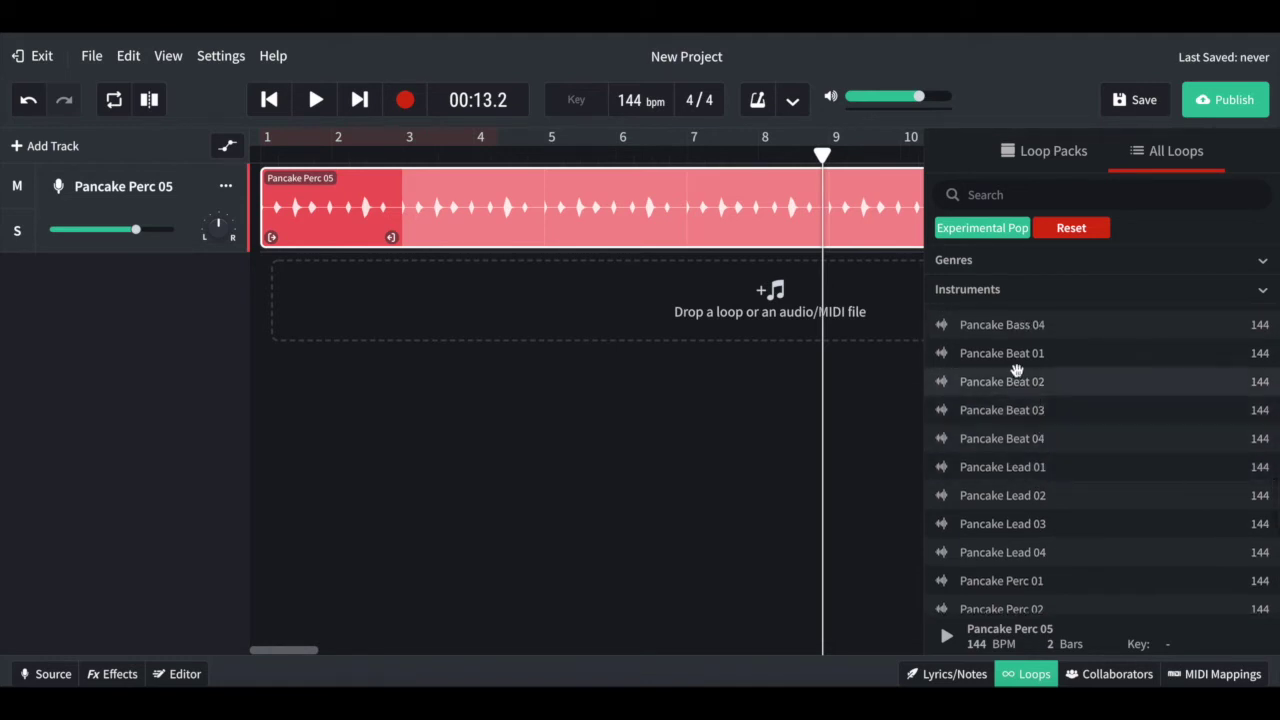
scroll(1071, 357, "up", 1)
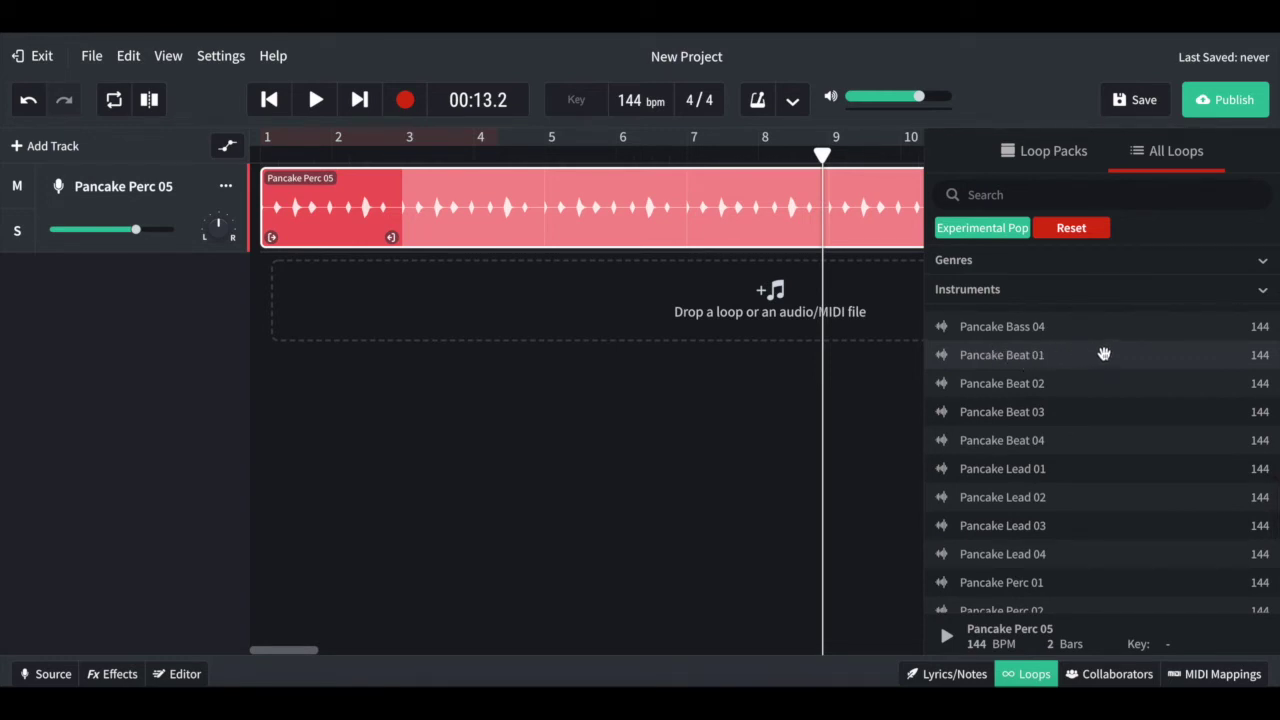
left_click(1015, 411)
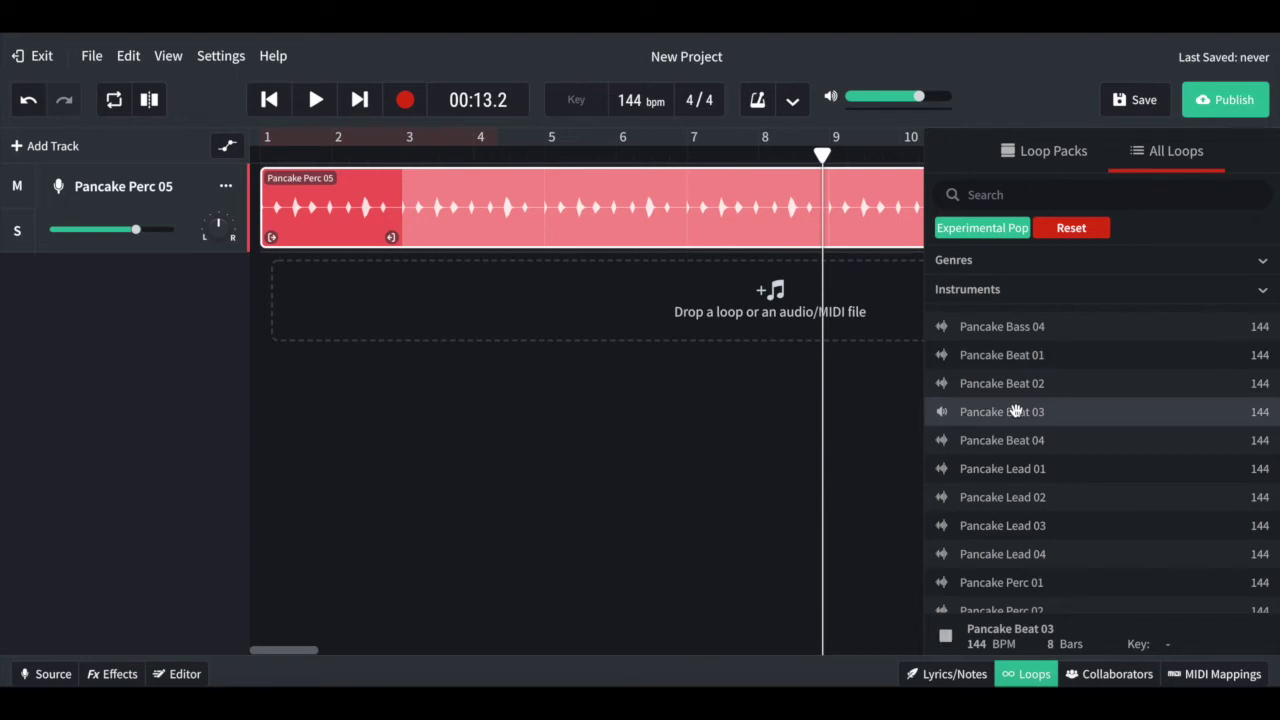
left_click(1028, 412)
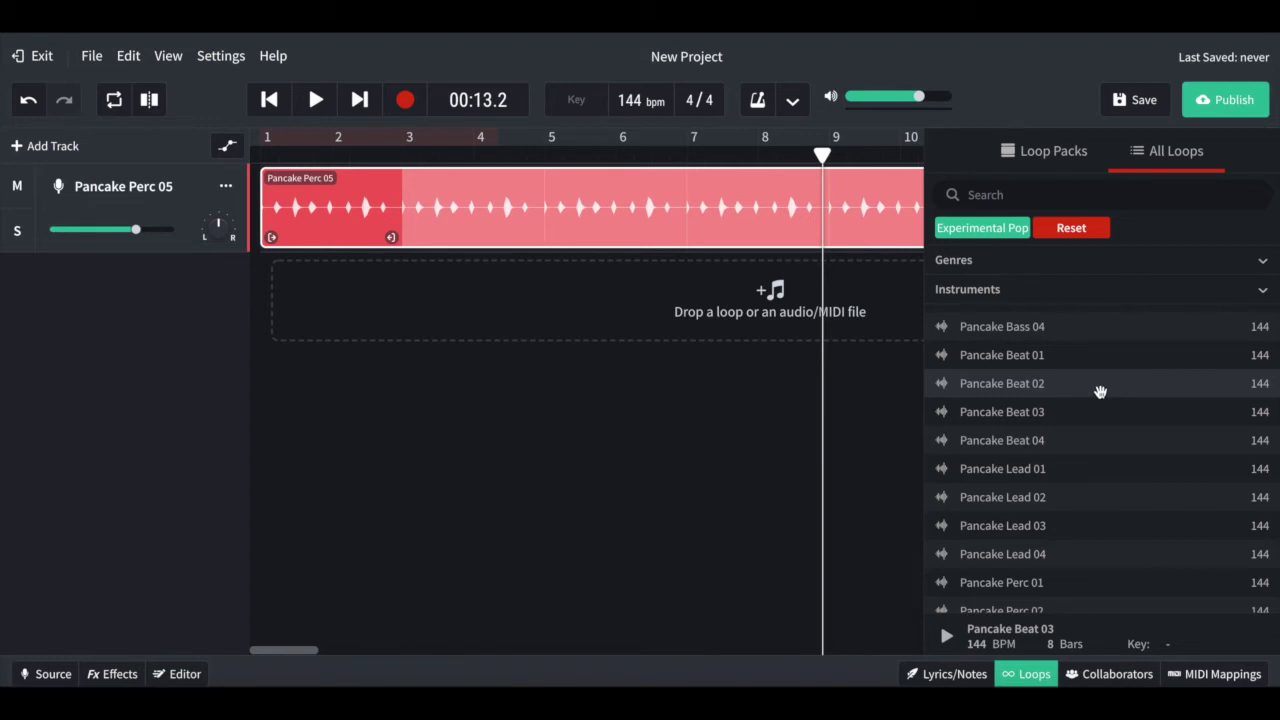
Step: Add the Pancake Beat 02 loop on a new track starting at bar 5 and move the playhead to that bar
left_click_drag(1100, 392, 484, 281)
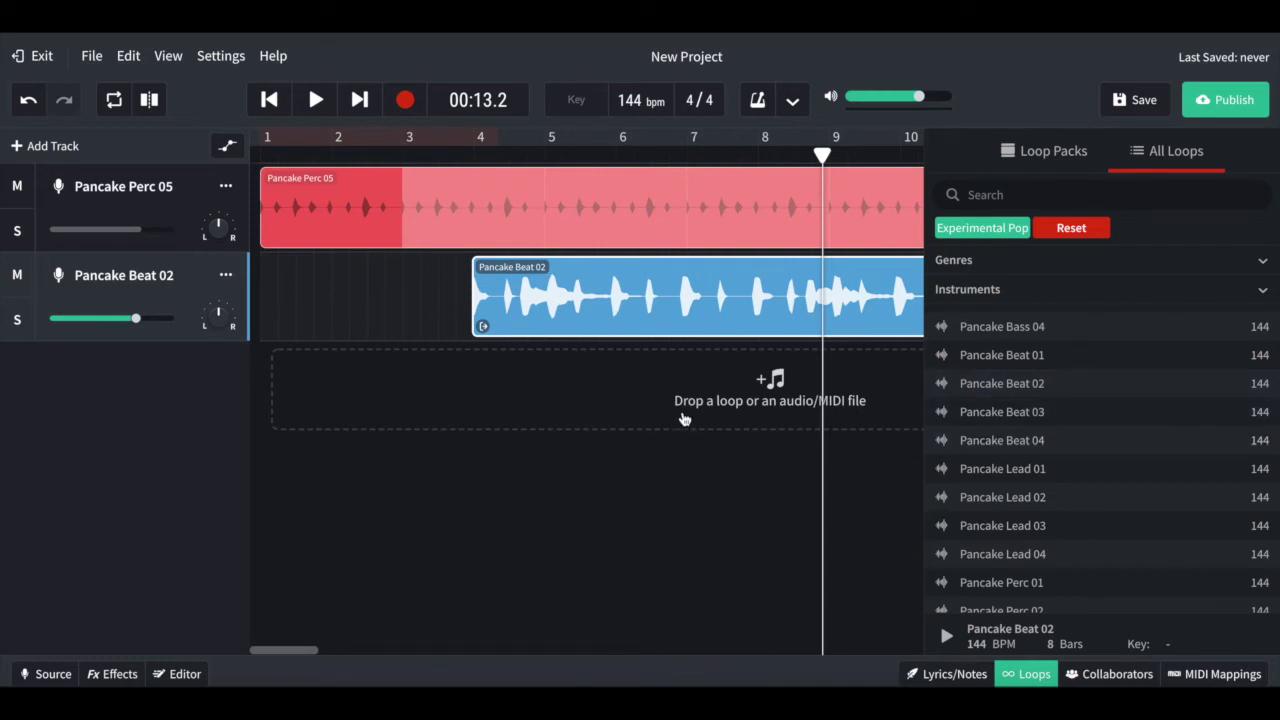
left_click_drag(613, 326, 680, 318)
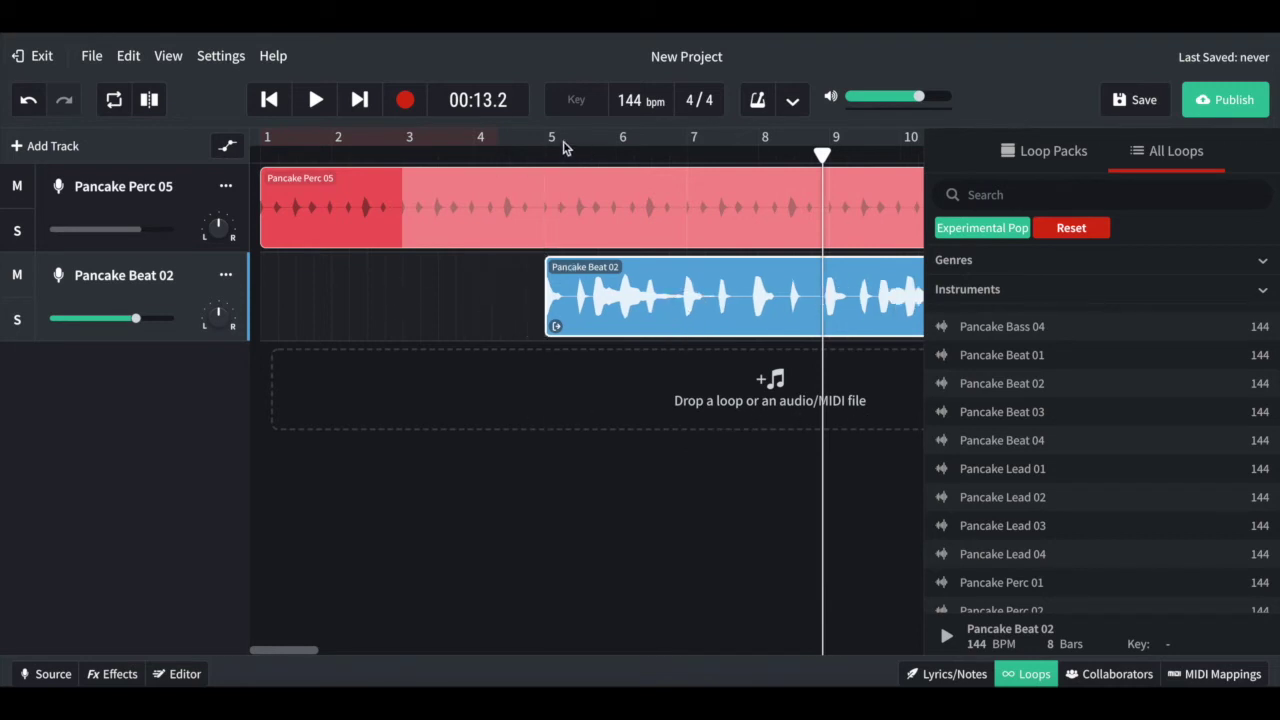
left_click(259, 156)
left_click_drag(259, 156, 543, 156)
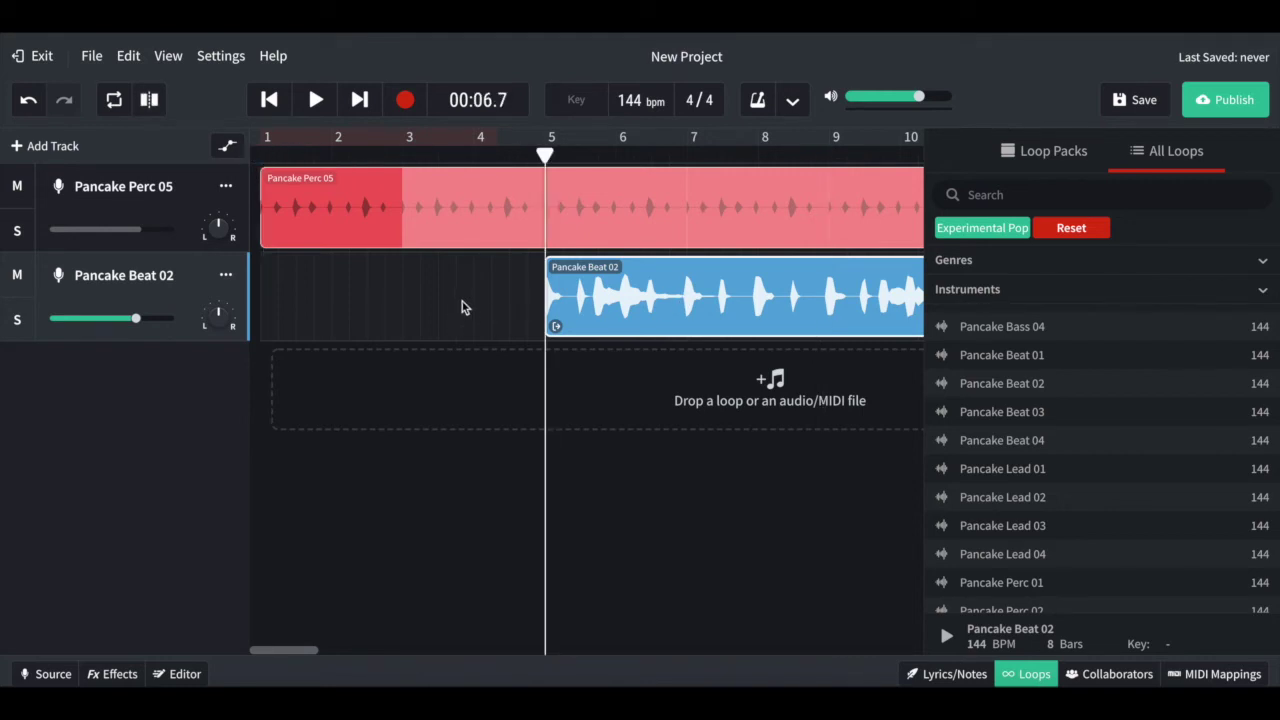
scroll(465, 287, "right", 1)
scroll(470, 313, "right", 5)
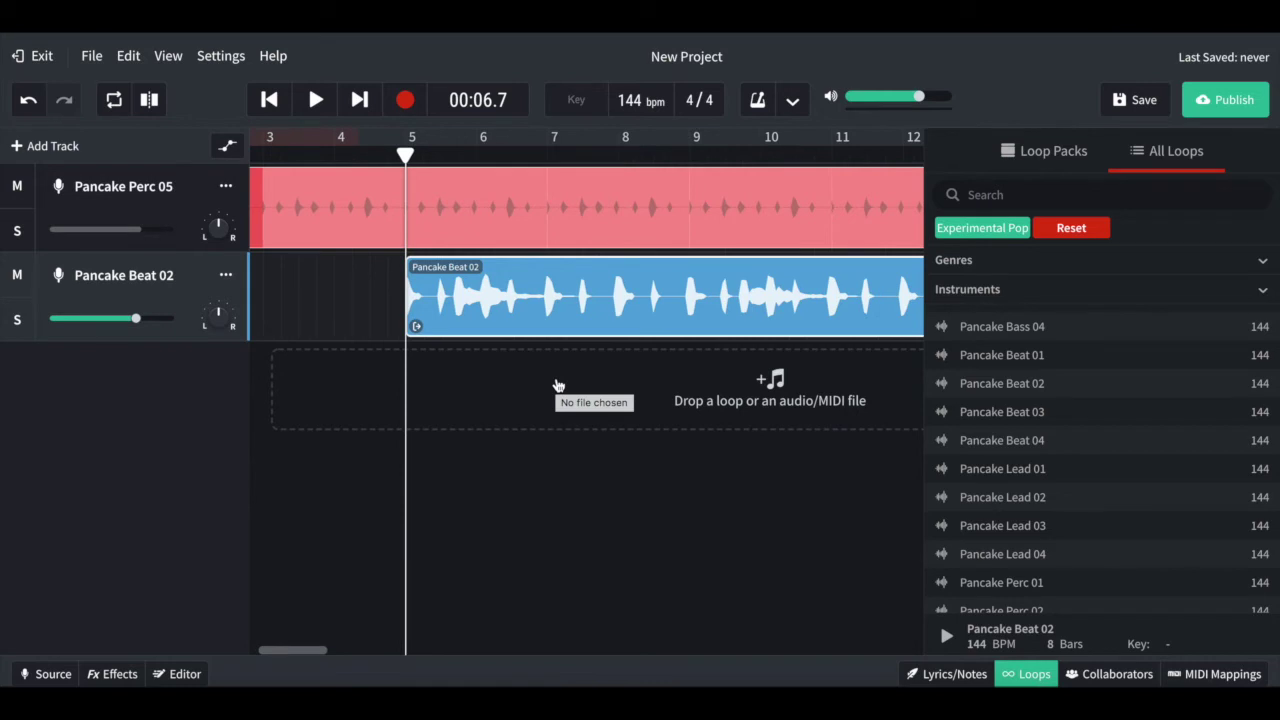
Step: Preview the Futureproof Bass 01 loop and add it on a new track starting at bar 5
scroll(1111, 374, "up", 2)
scroll(1111, 374, "up", 5)
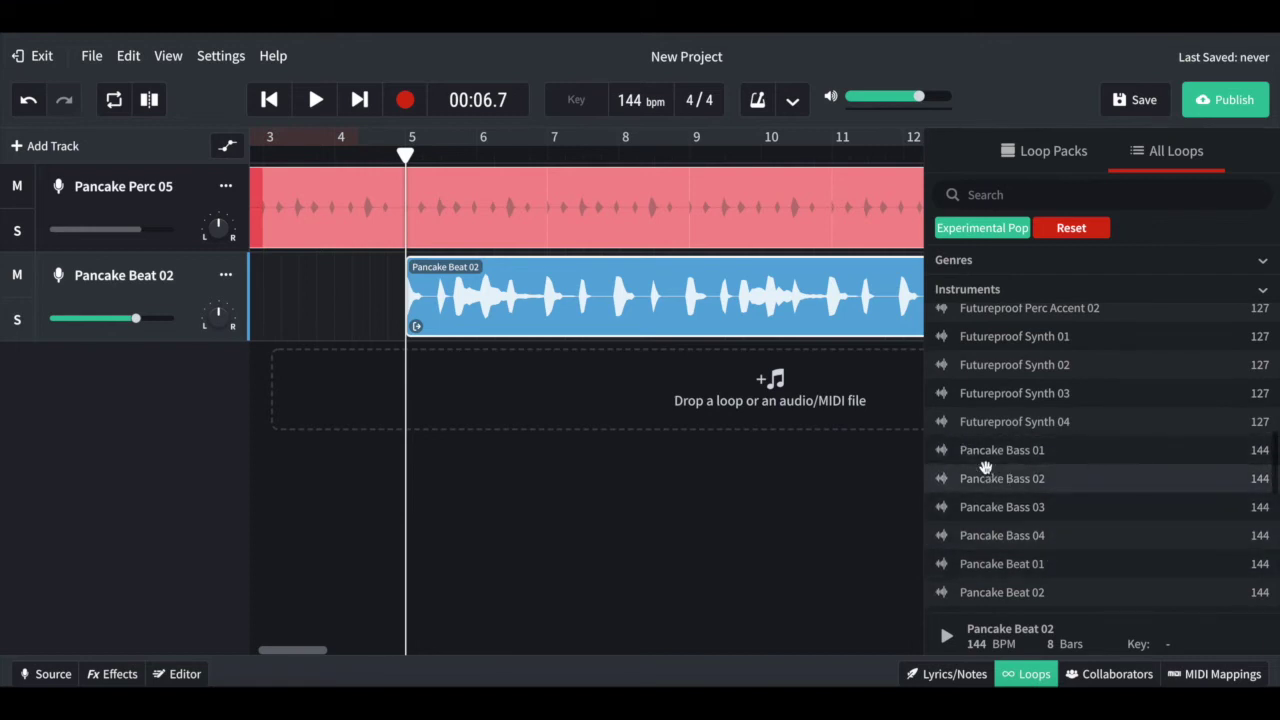
scroll(1060, 511, "up", 3)
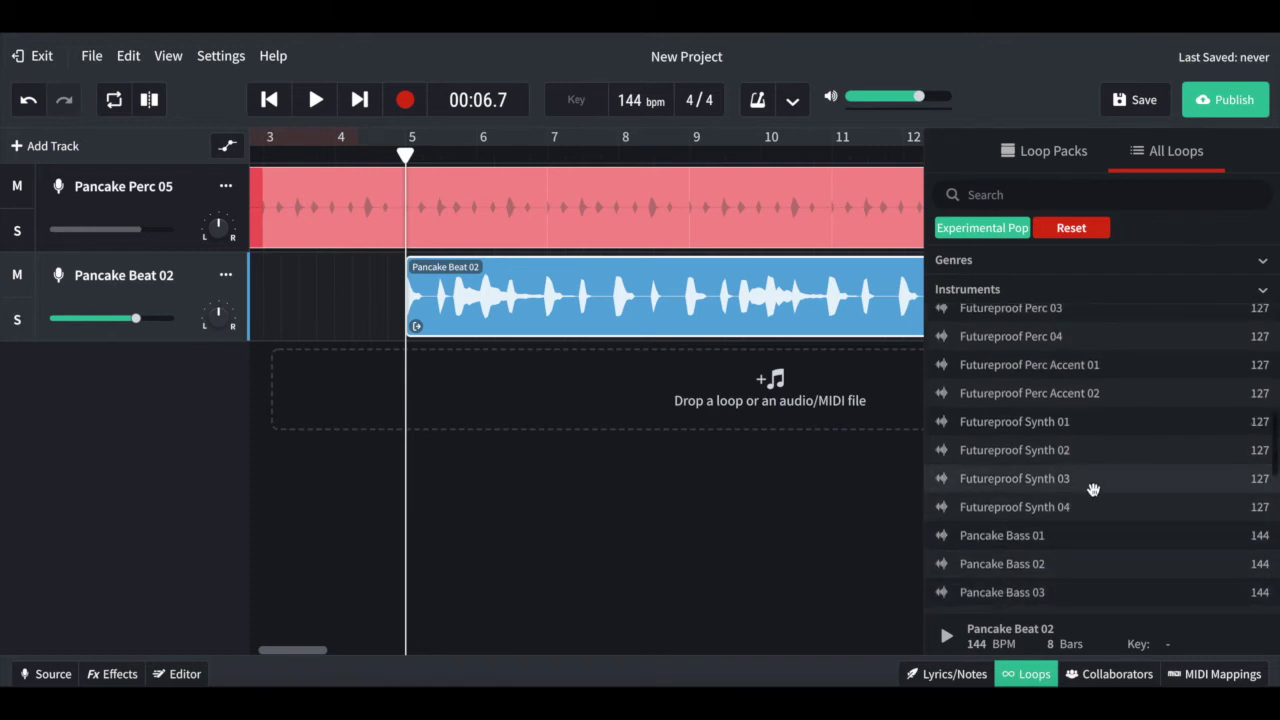
scroll(1100, 500, "up", 3)
scroll(1118, 482, "up", 10)
scroll(1118, 482, "up", 3)
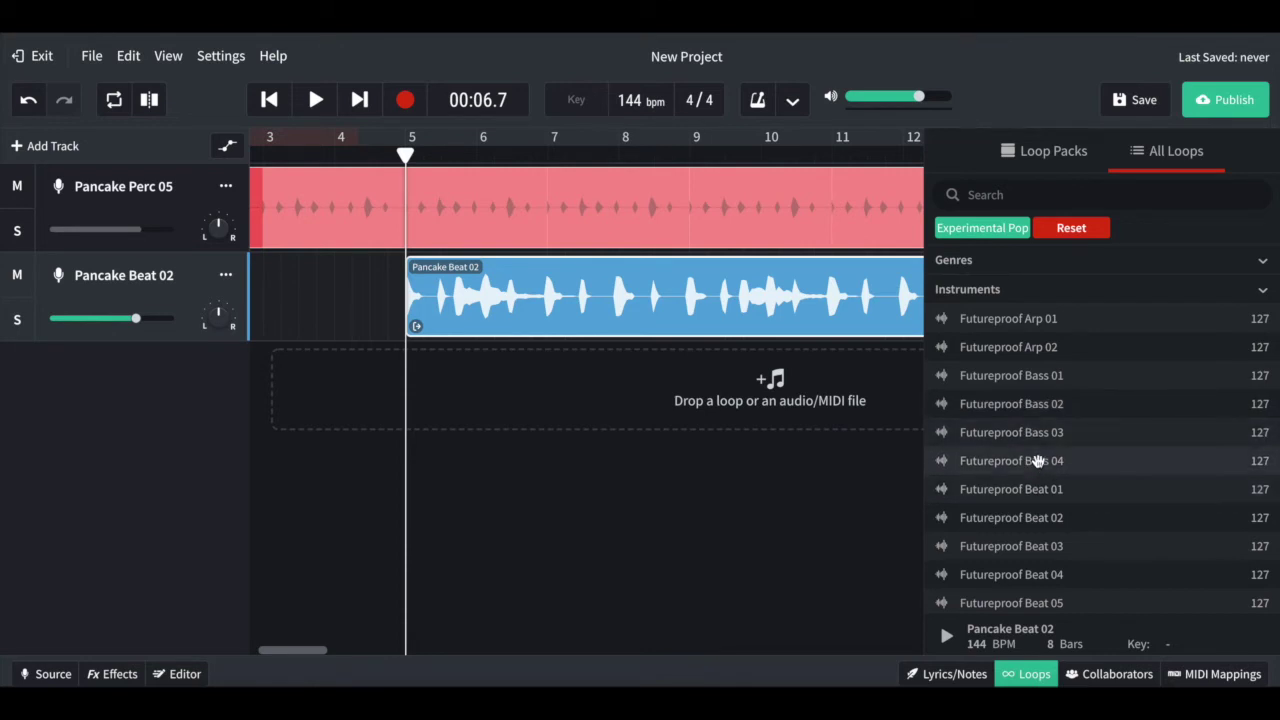
left_click(1057, 376)
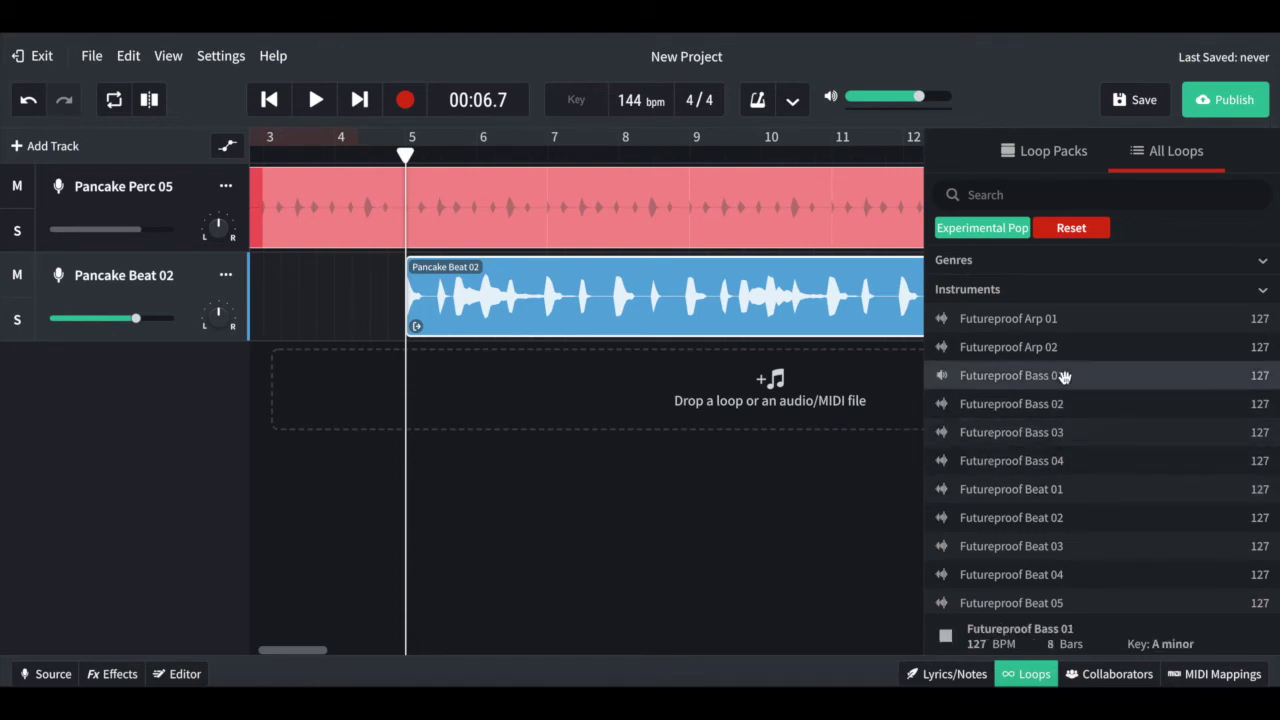
left_click(1097, 378)
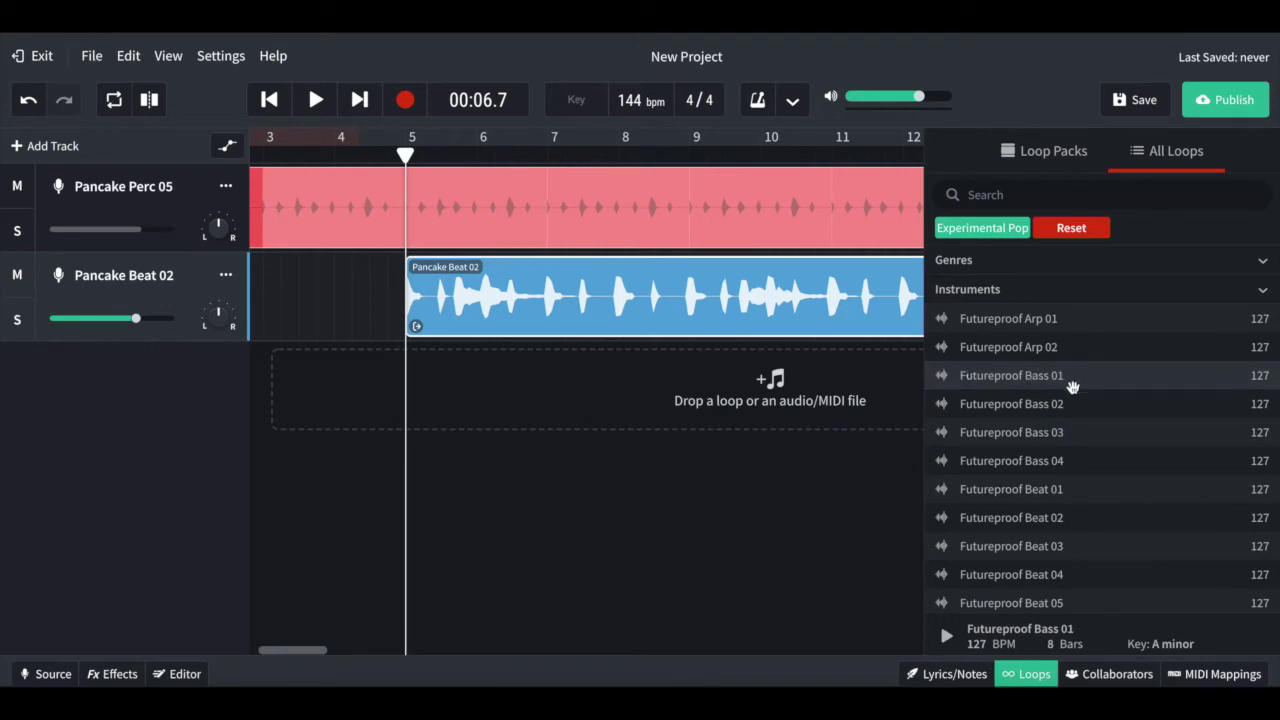
left_click_drag(1103, 385, 430, 398)
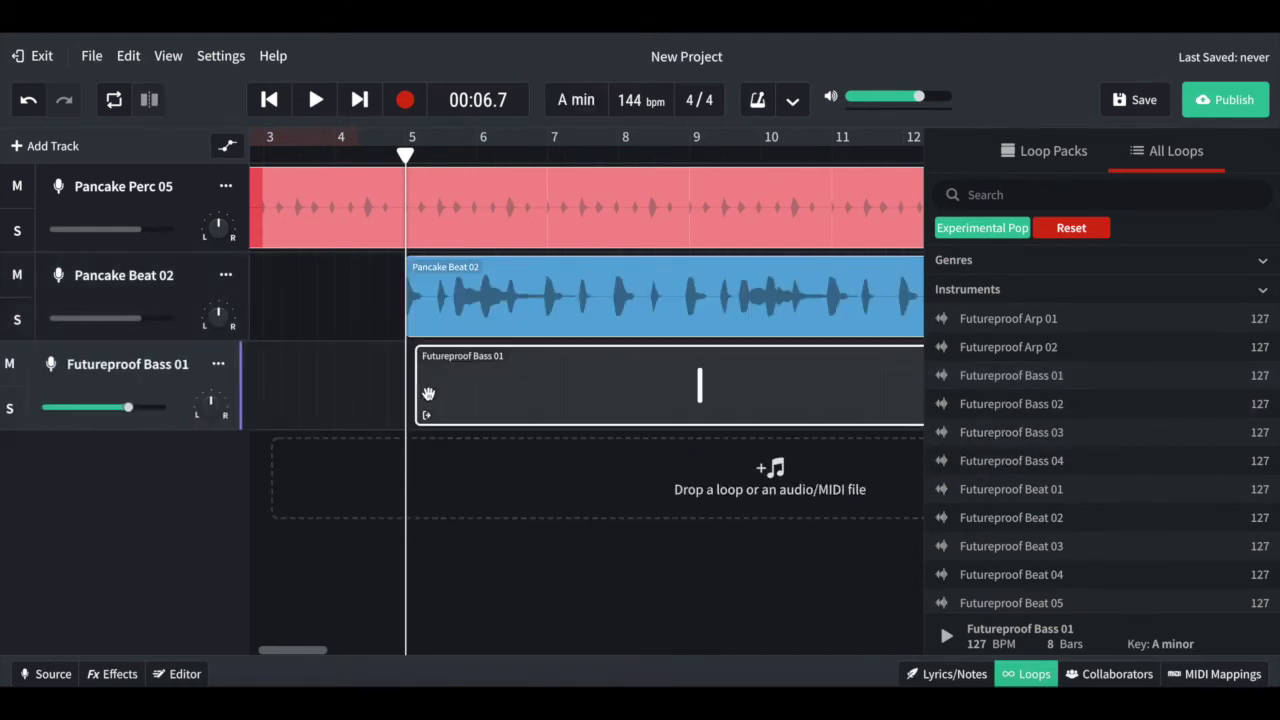
left_click_drag(558, 368, 548, 369)
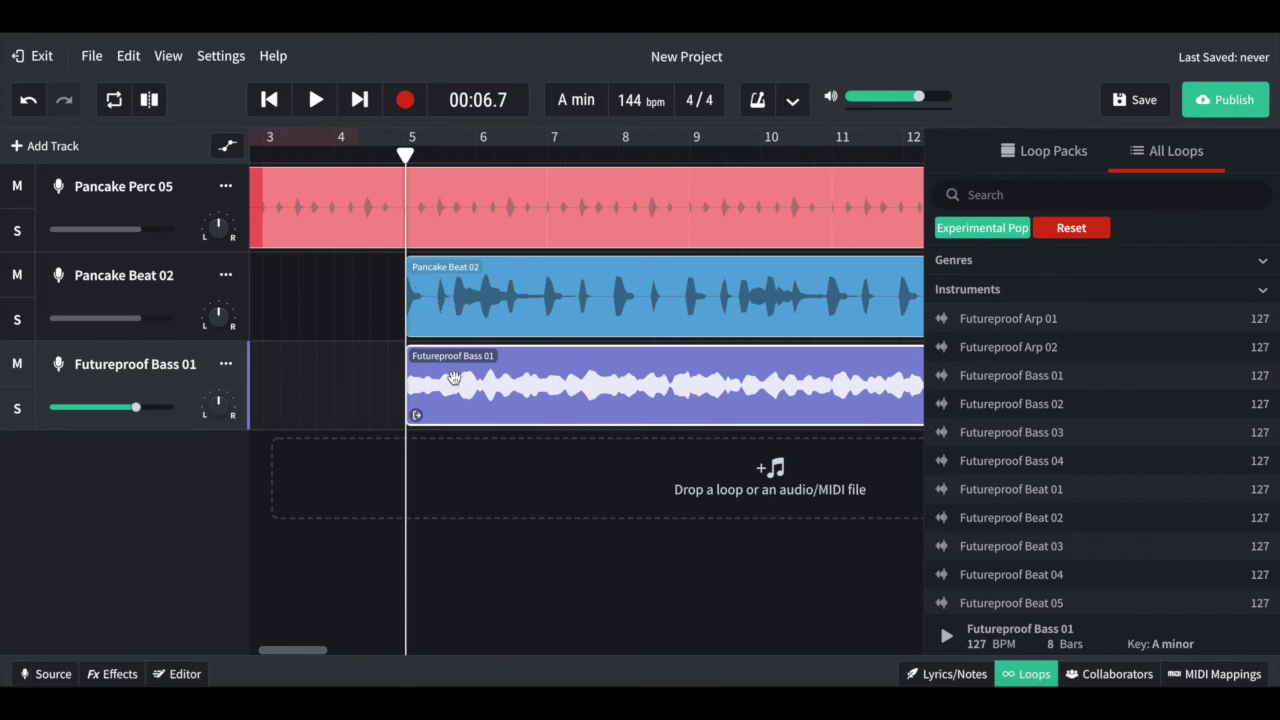
Step: Repeat the Pancake Beat 02 clip past bar 20 and the Futureproof Bass 01 clip past bar 13
scroll(686, 386, "right", 10)
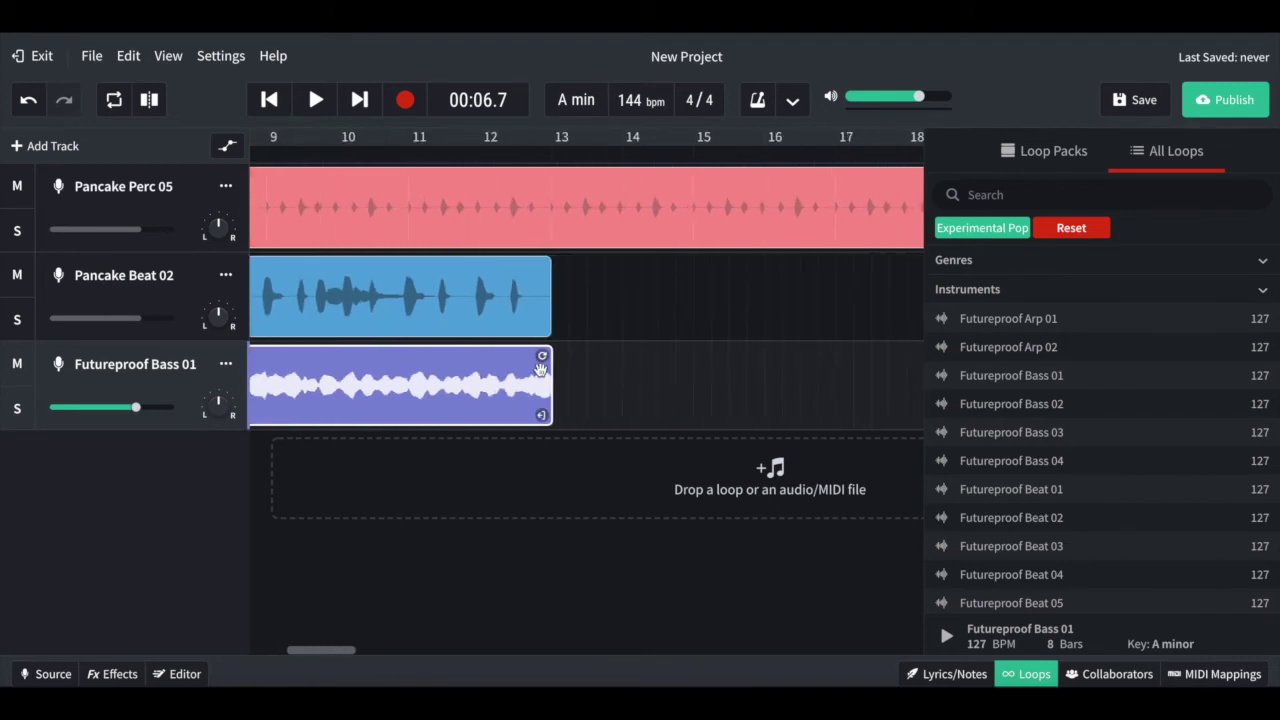
left_click(362, 270)
left_click_drag(362, 267, 977, 286)
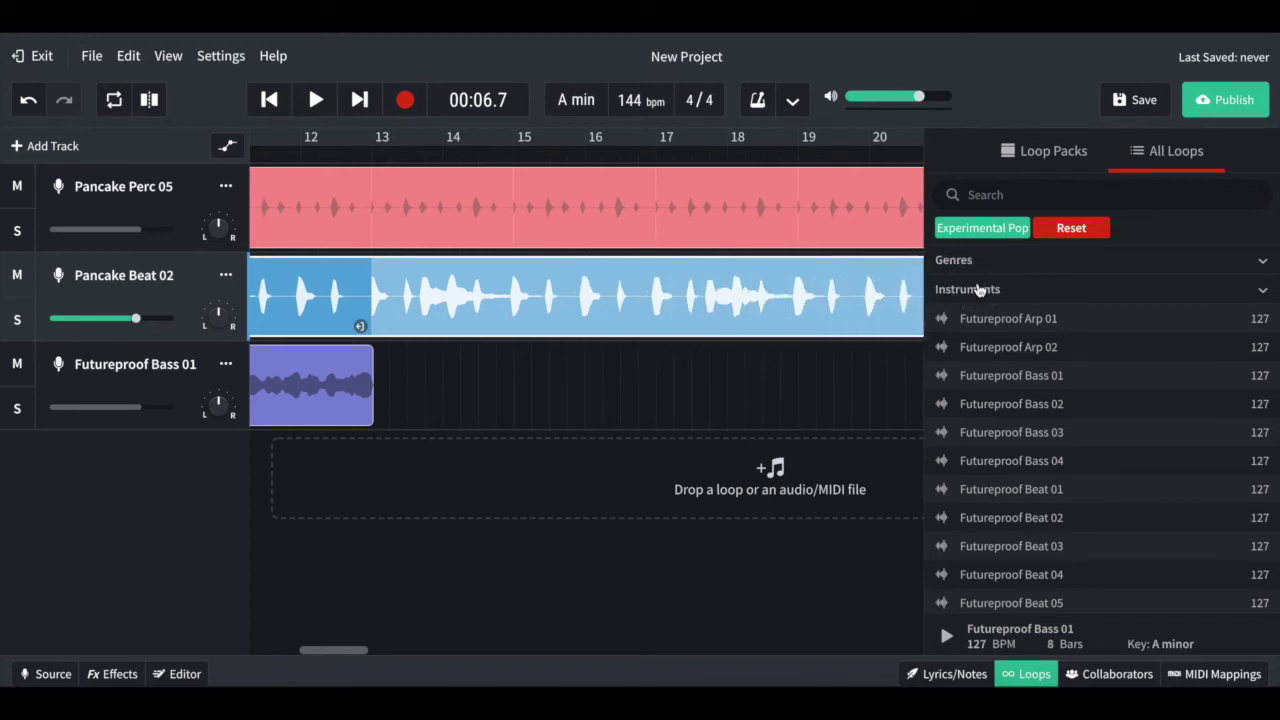
scroll(751, 322, "right", 6)
left_click_drag(584, 266, 457, 266)
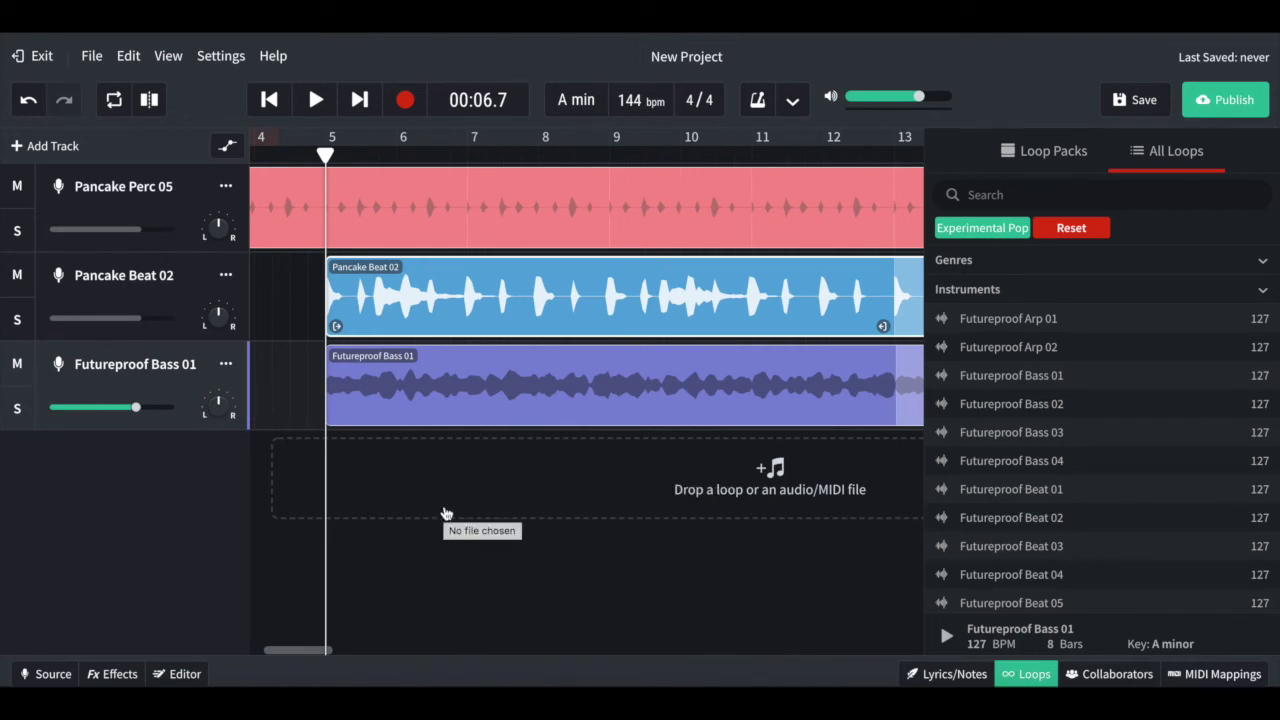
scroll(446, 513, "left", 3)
Step: Find the Futureproof Synth loops in the pack and preview Futureproof Synth 04
scroll(1154, 477, "down", 5)
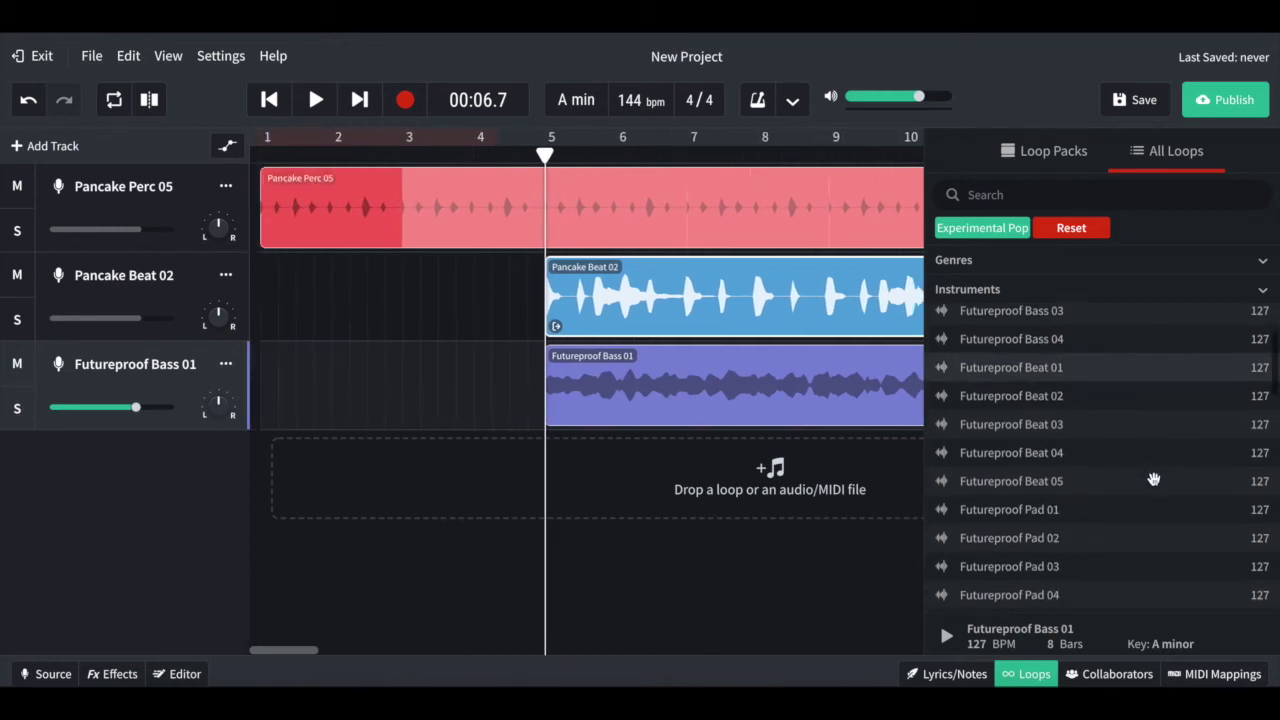
scroll(1154, 479, "down", 5)
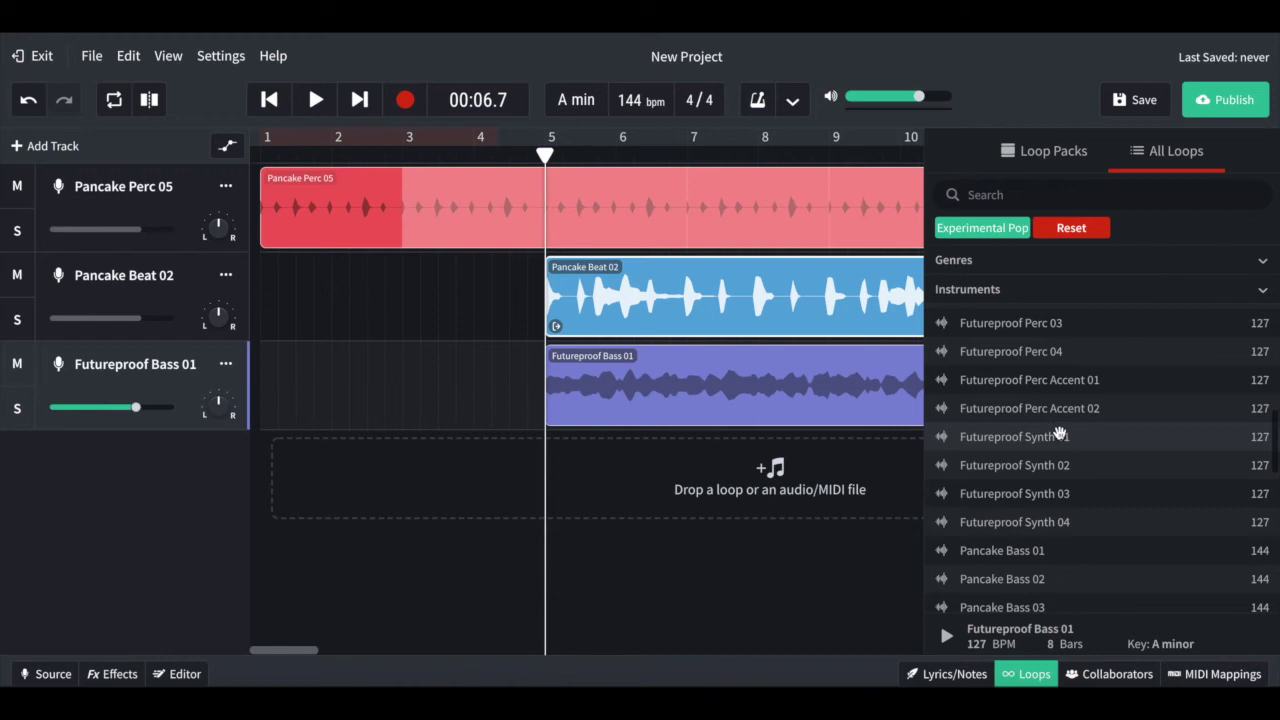
scroll(1049, 442, "down", 1)
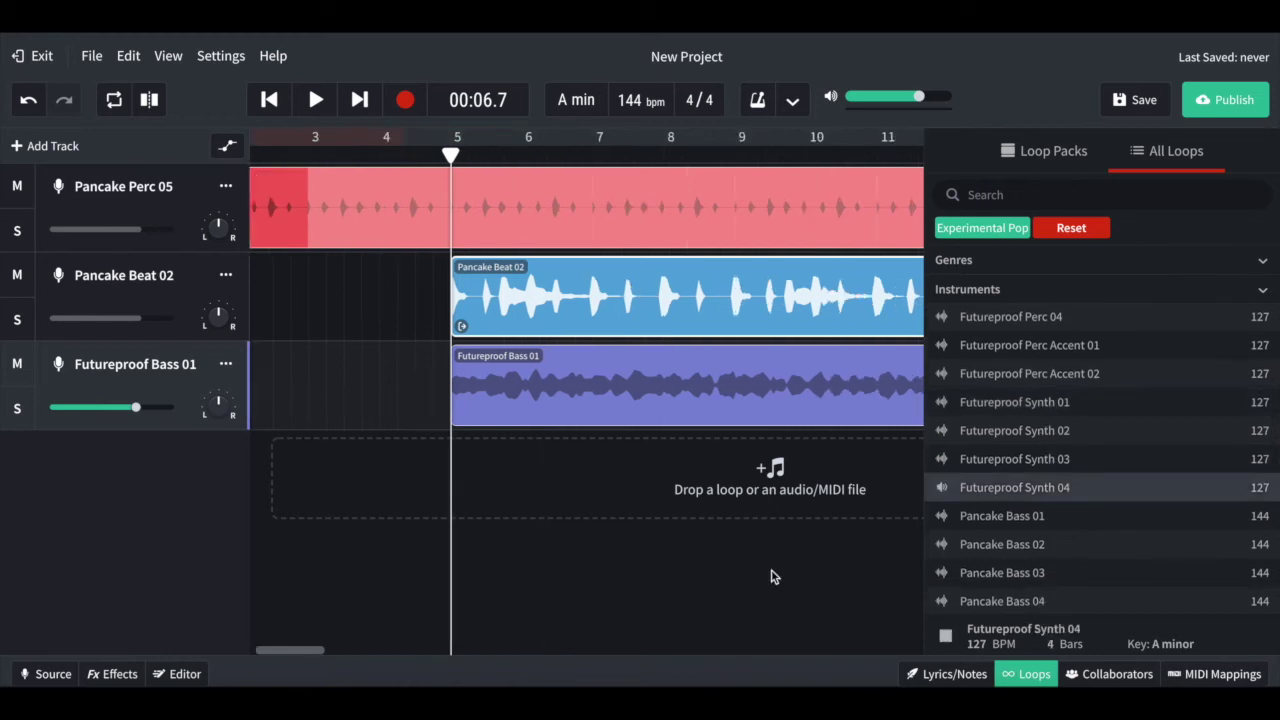
left_click(1008, 488)
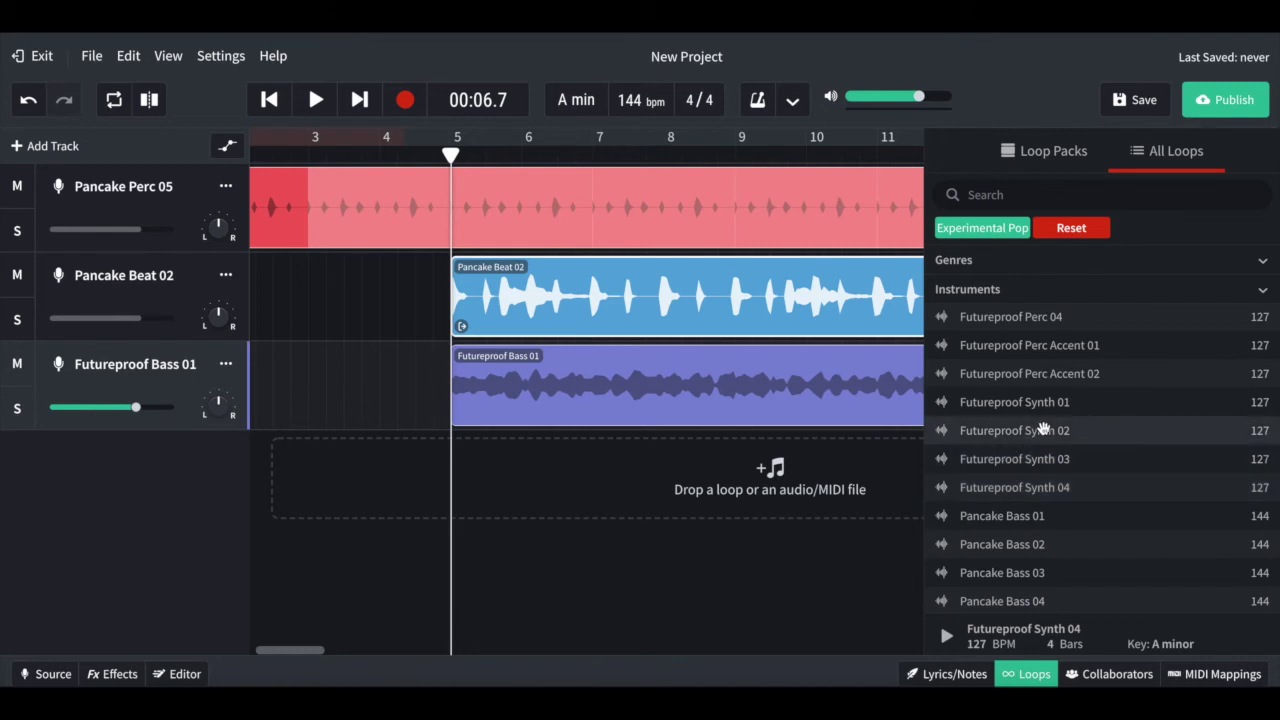
Step: Add the Futureproof Synth 02 loop on a new track starting at bar 9
left_click_drag(1080, 438, 626, 489)
scroll(698, 476, "right", 2)
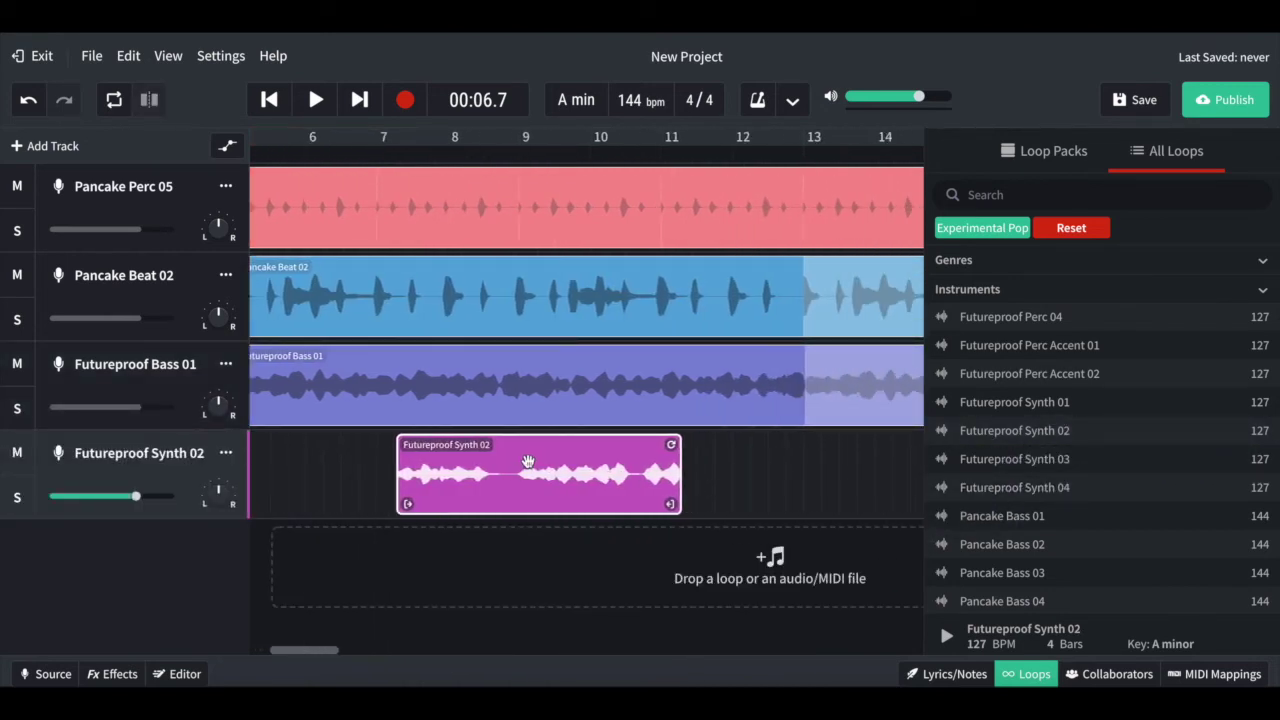
left_click_drag(460, 472, 583, 477)
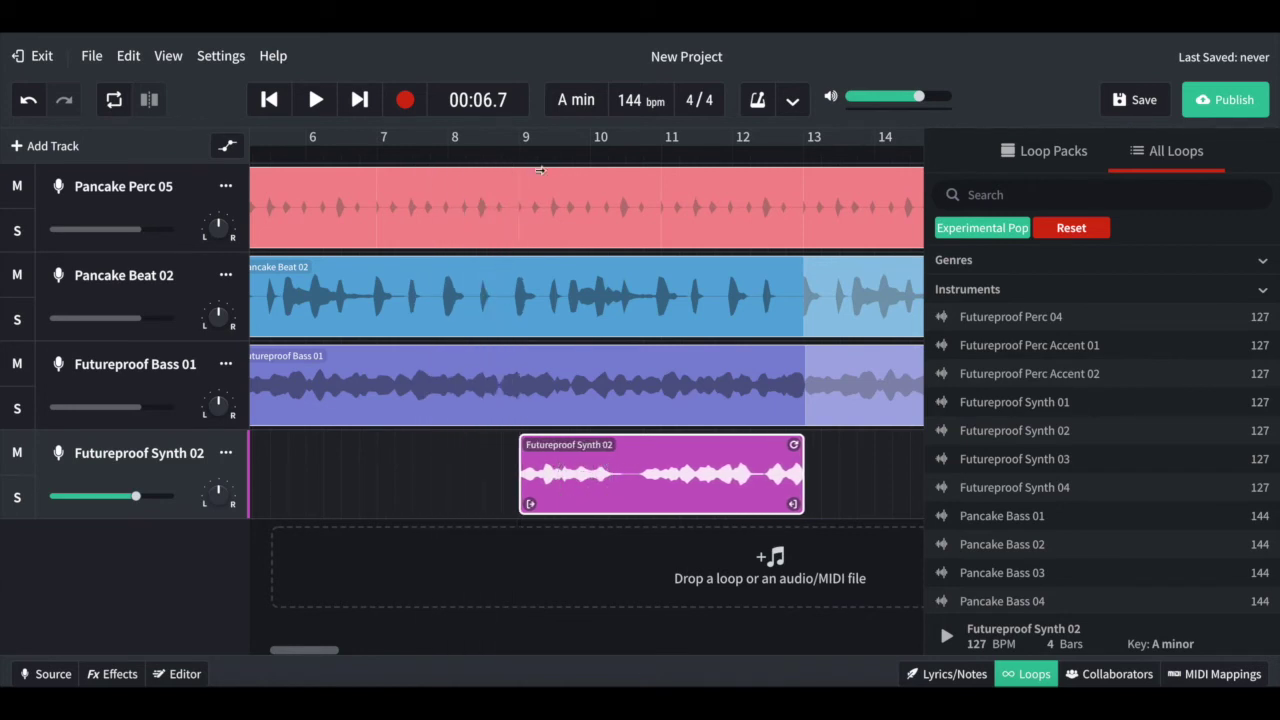
Step: Repeat the Futureproof Synth 02 clip from bar 13 to past bar 18
left_click(520, 148)
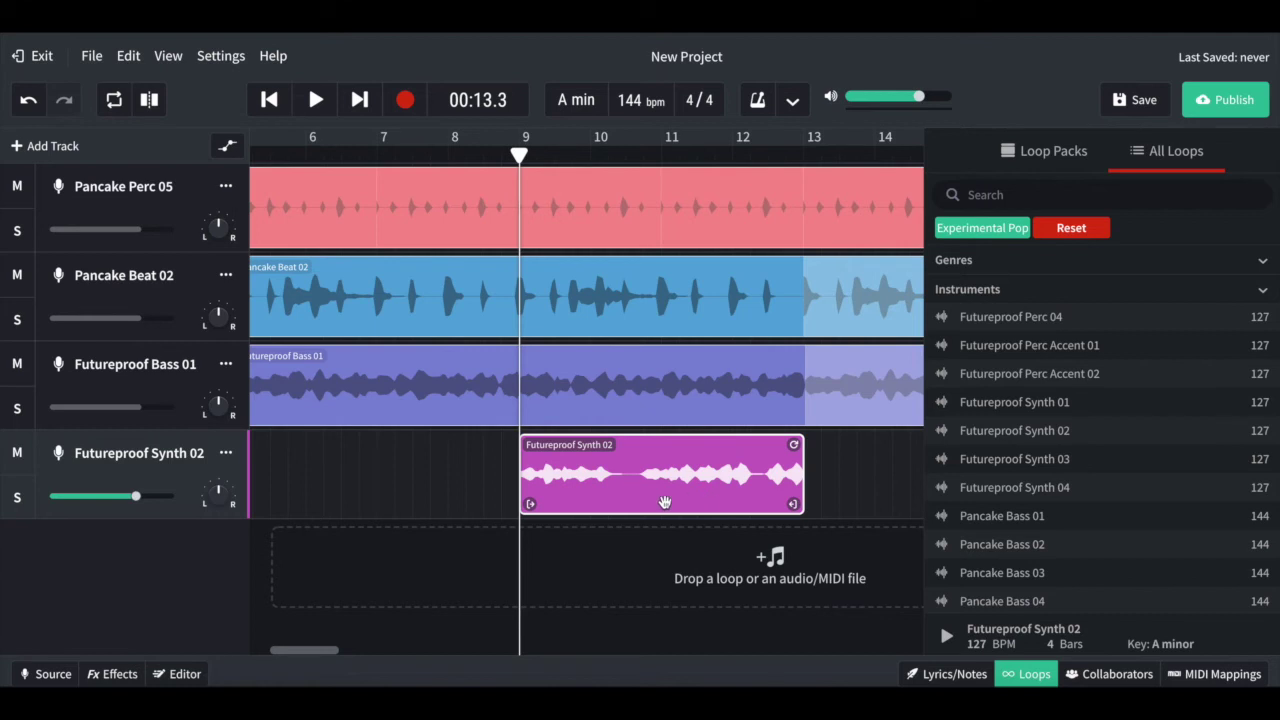
scroll(665, 502, "right", 5)
left_click_drag(403, 445, 808, 458)
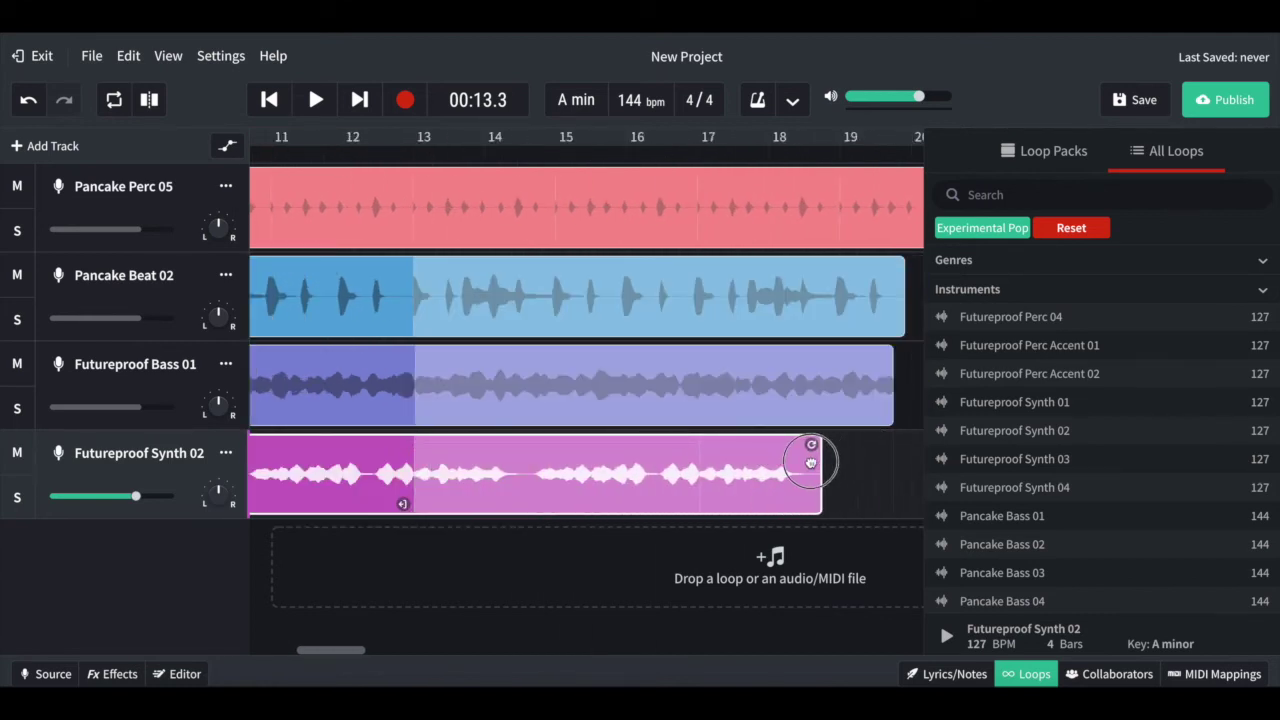
Step: Play the arrangement from bar 1 and stop just before bar 5
scroll(781, 487, "left", 2)
scroll(781, 487, "left", 4)
scroll(476, 561, "right", 2)
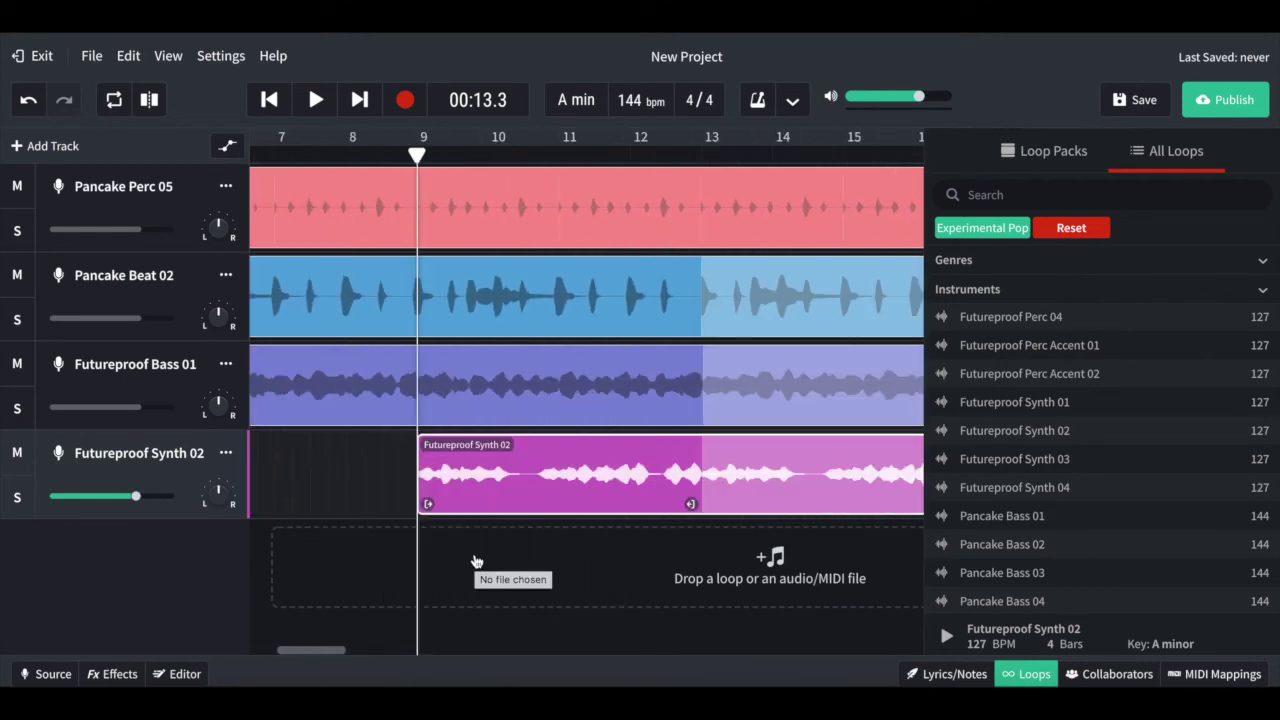
scroll(476, 561, "left", 5)
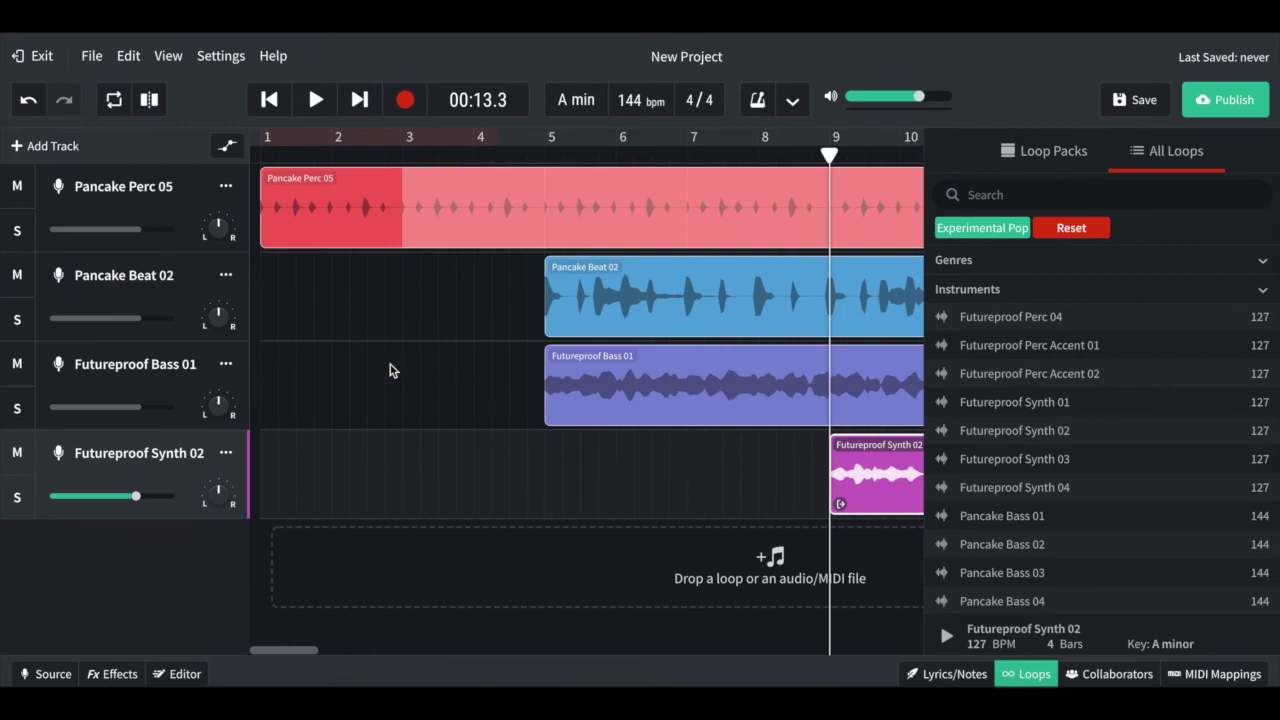
left_click(258, 160)
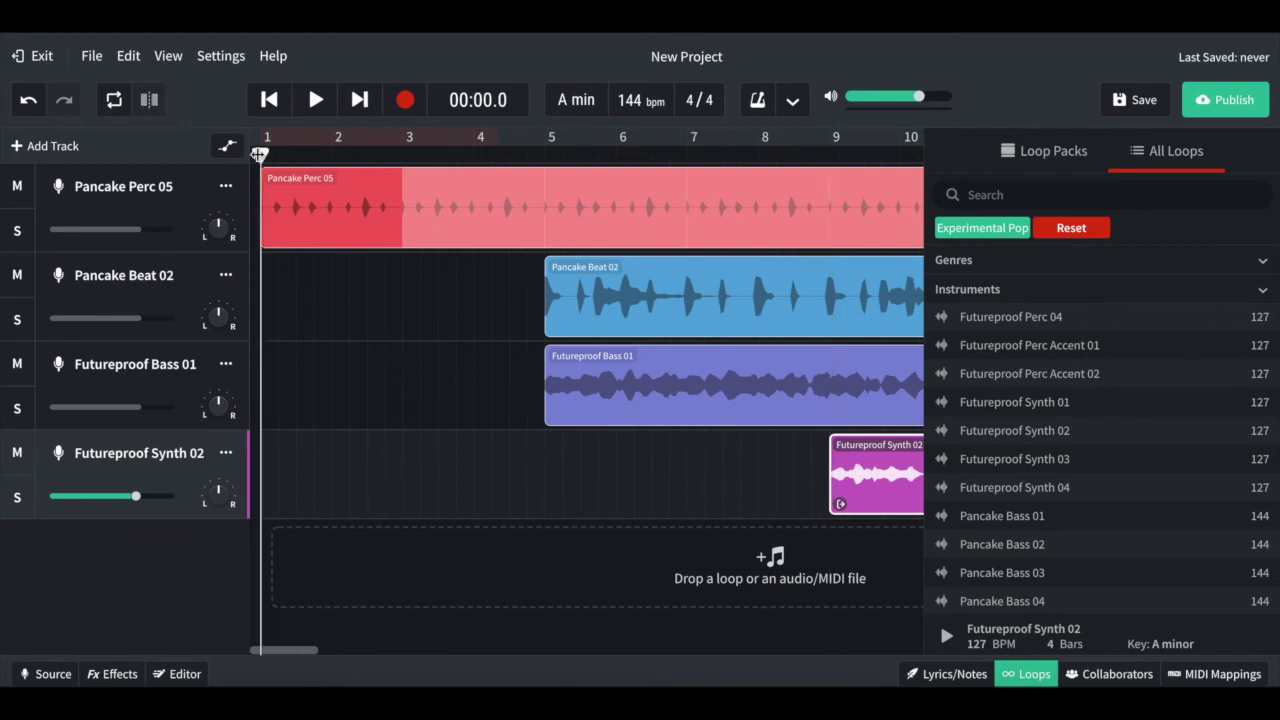
key("space")
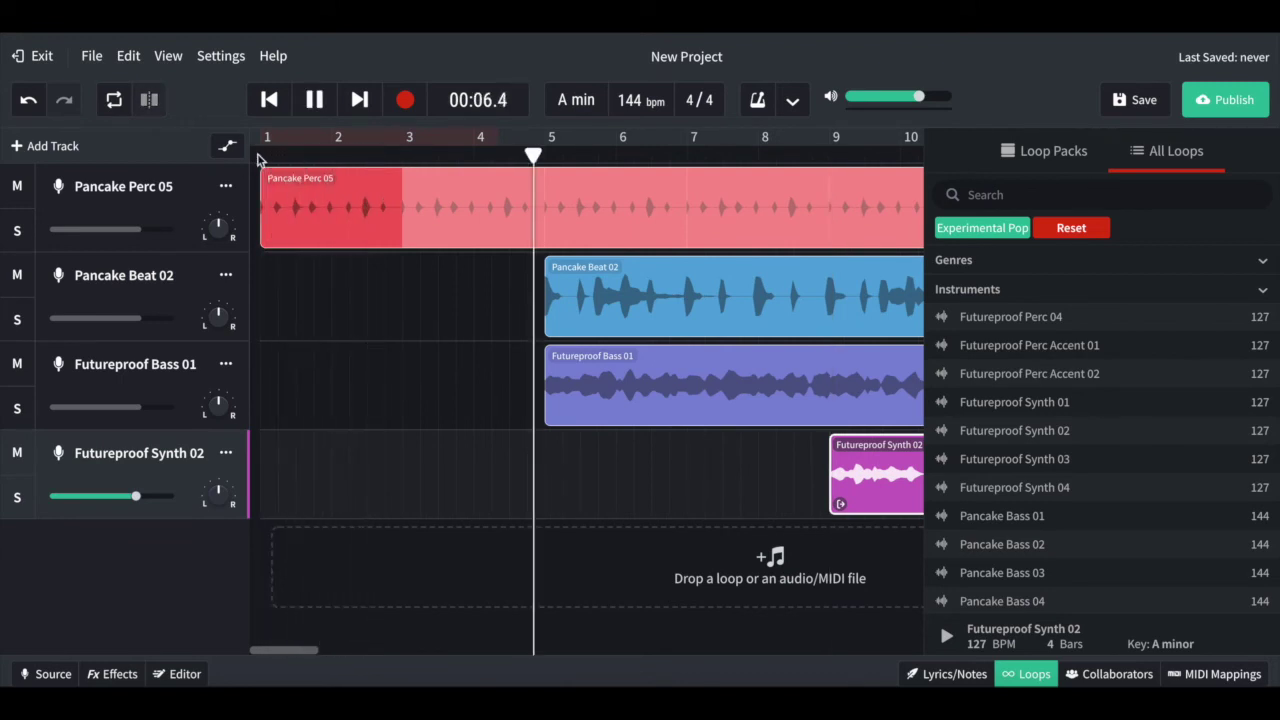
key("space")
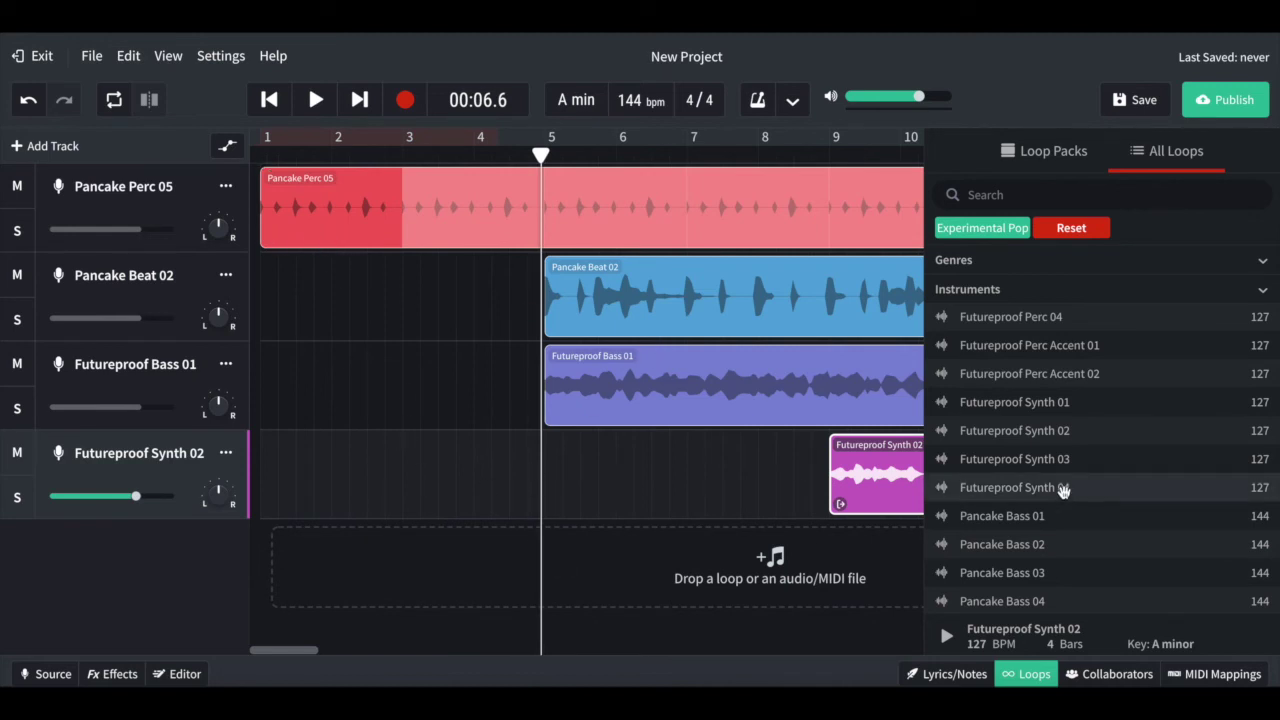
Step: Preview the Pancake String 04 loop and add it on a new track starting at bar 1
scroll(1063, 489, "down", 8)
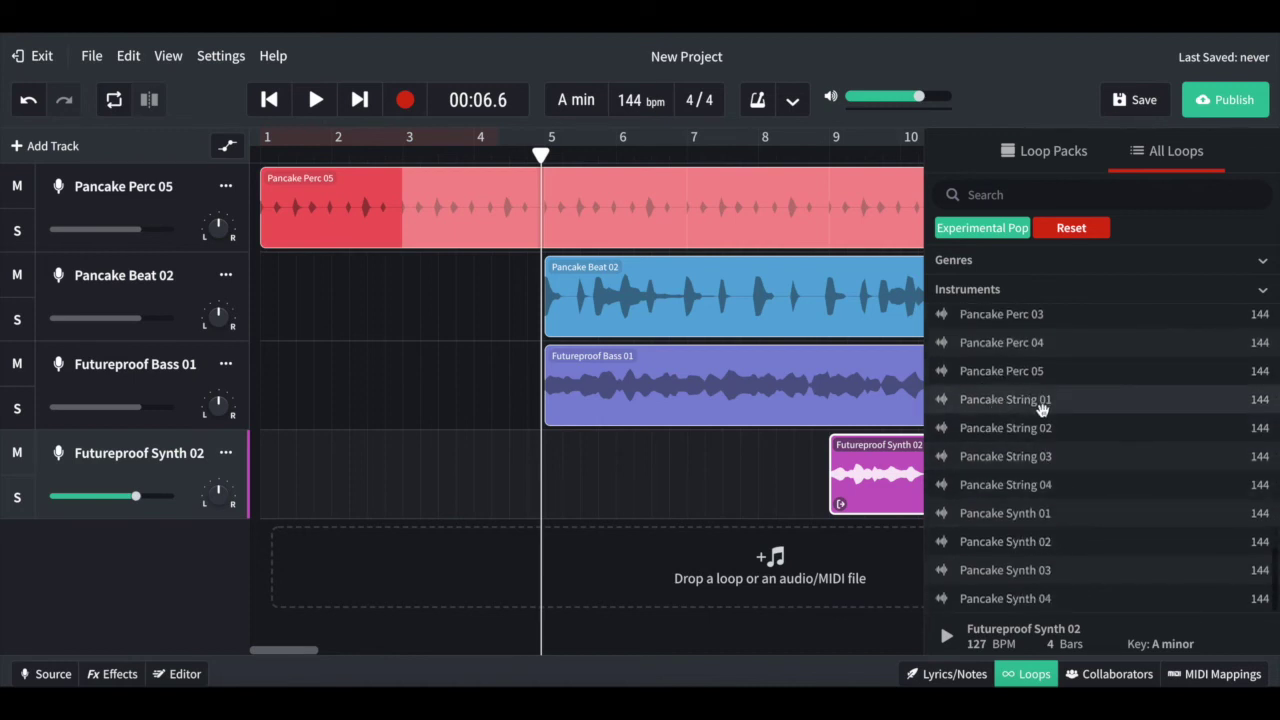
left_click(1083, 488)
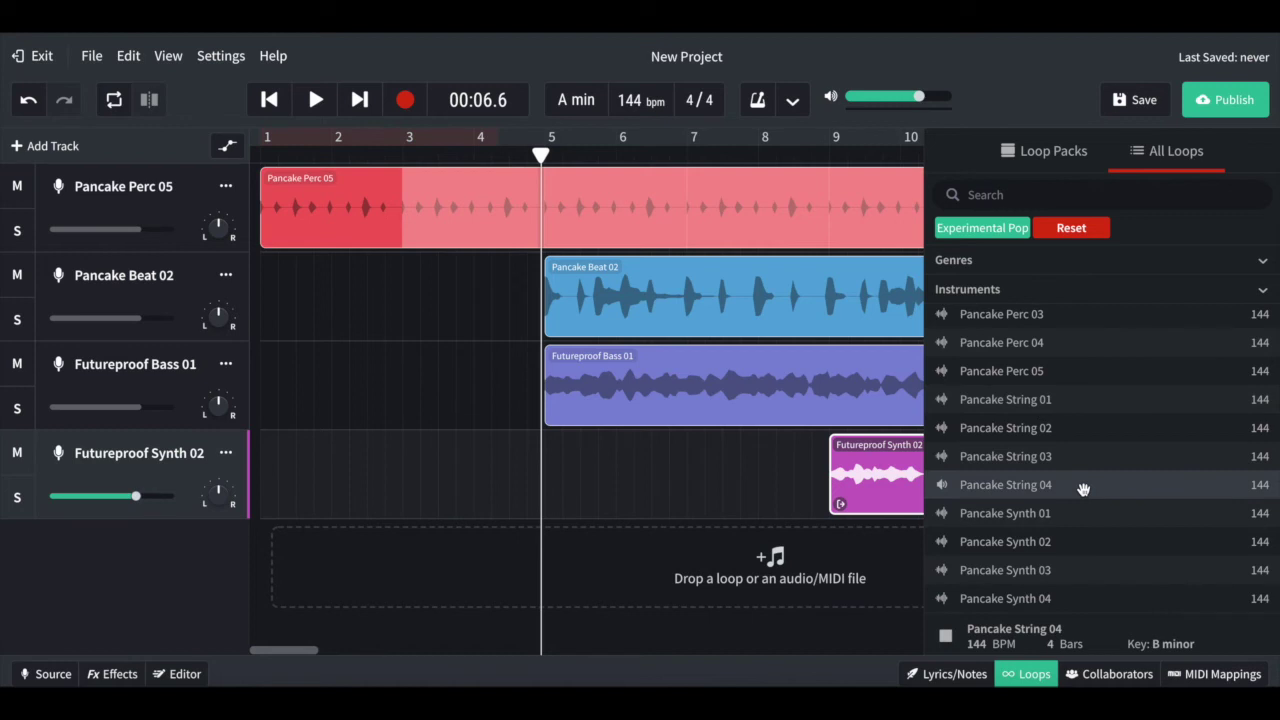
left_click_drag(1093, 488, 306, 580)
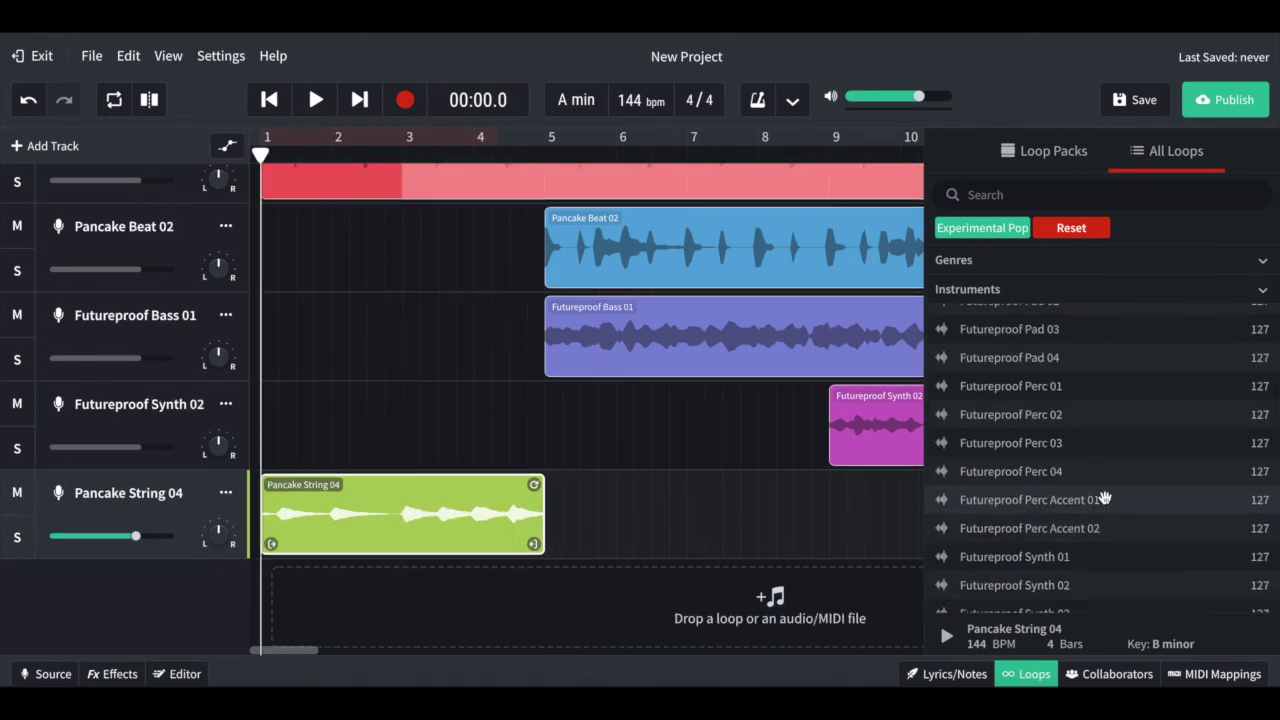
Step: Preview the Futureproof Perc Accent loops, then add Futureproof Perc Accent 02 on a new track at bar 1, repeated up to bar 5
left_click(1102, 500)
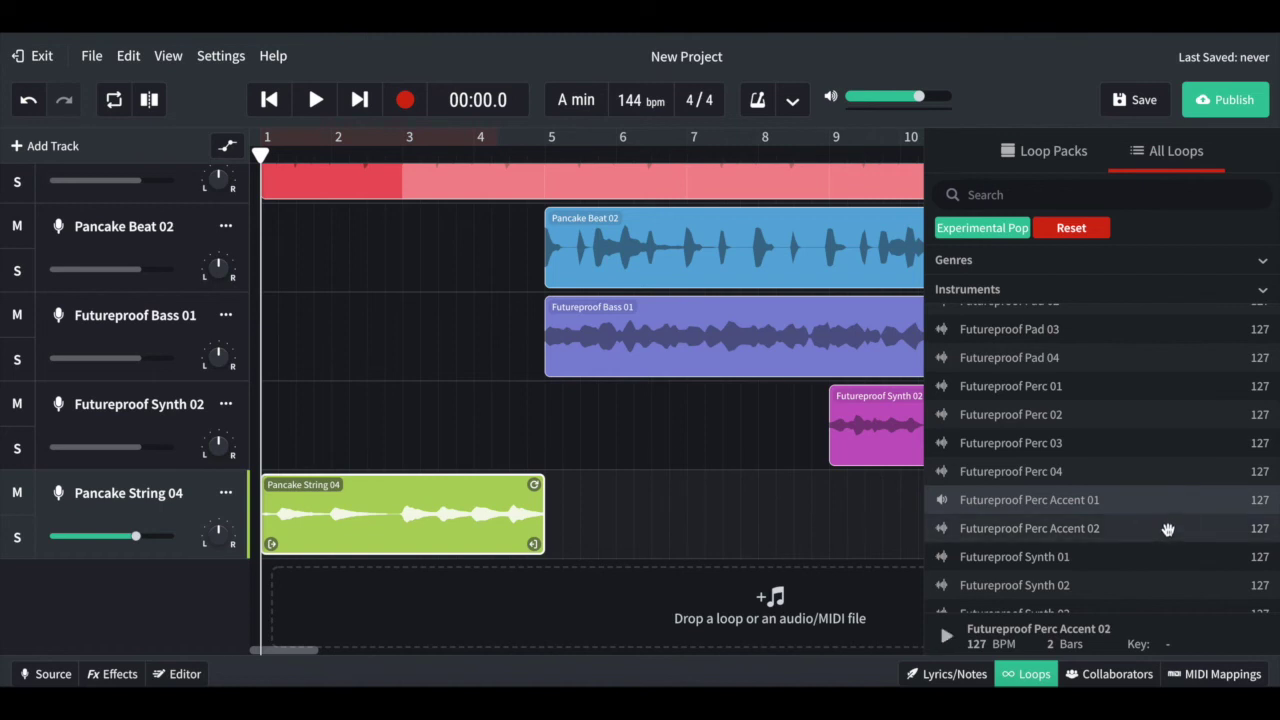
left_click(1108, 528)
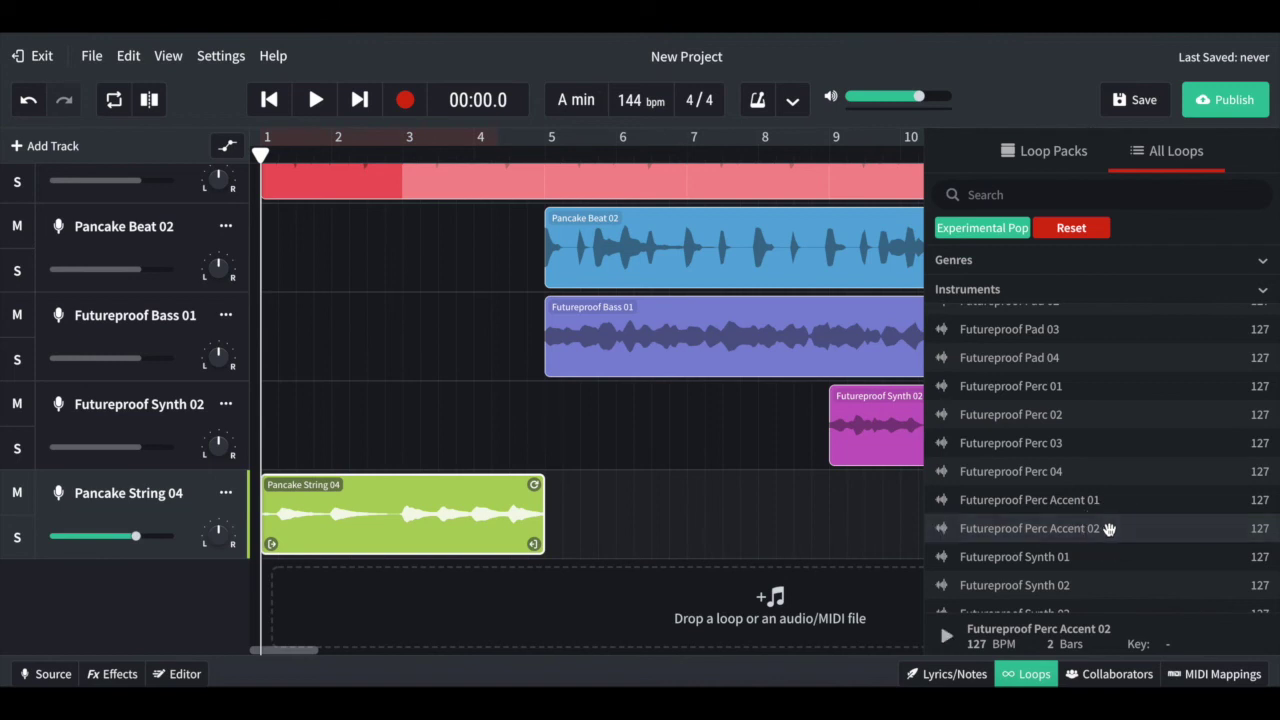
left_click_drag(1110, 528, 298, 598)
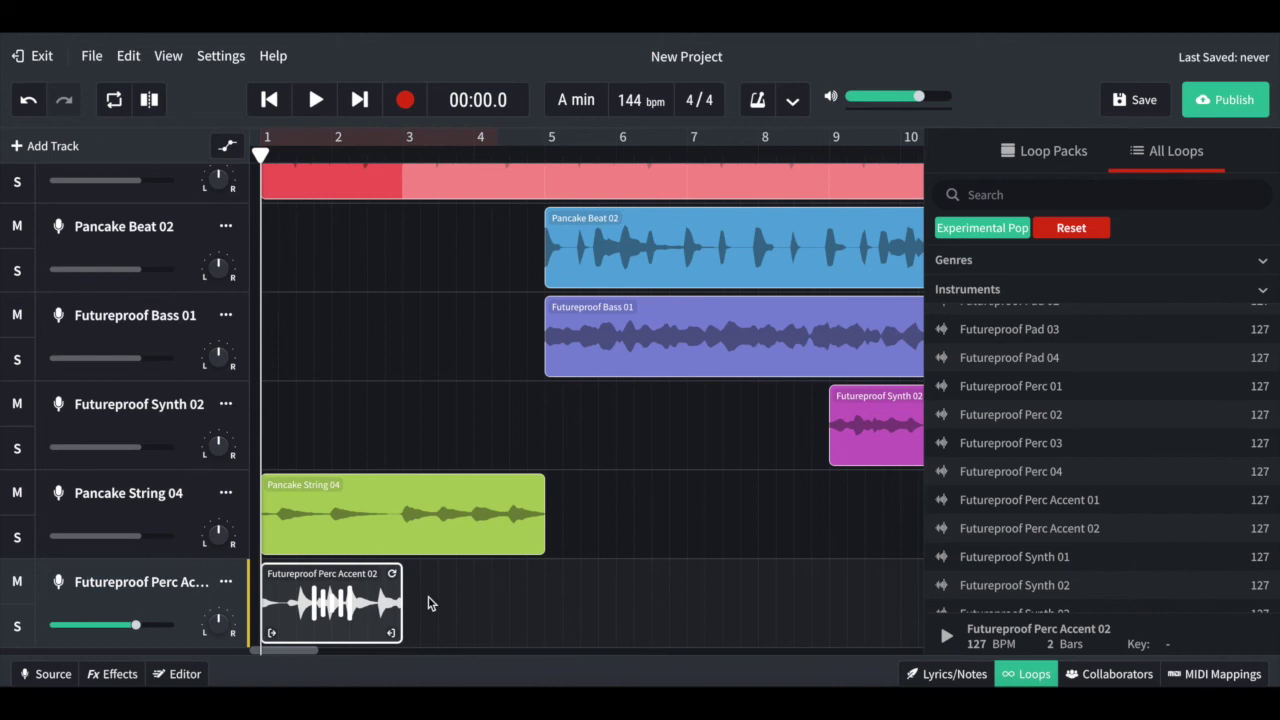
scroll(443, 380, "up", 1)
scroll(442, 380, "right", 3)
scroll(443, 380, "right", 3)
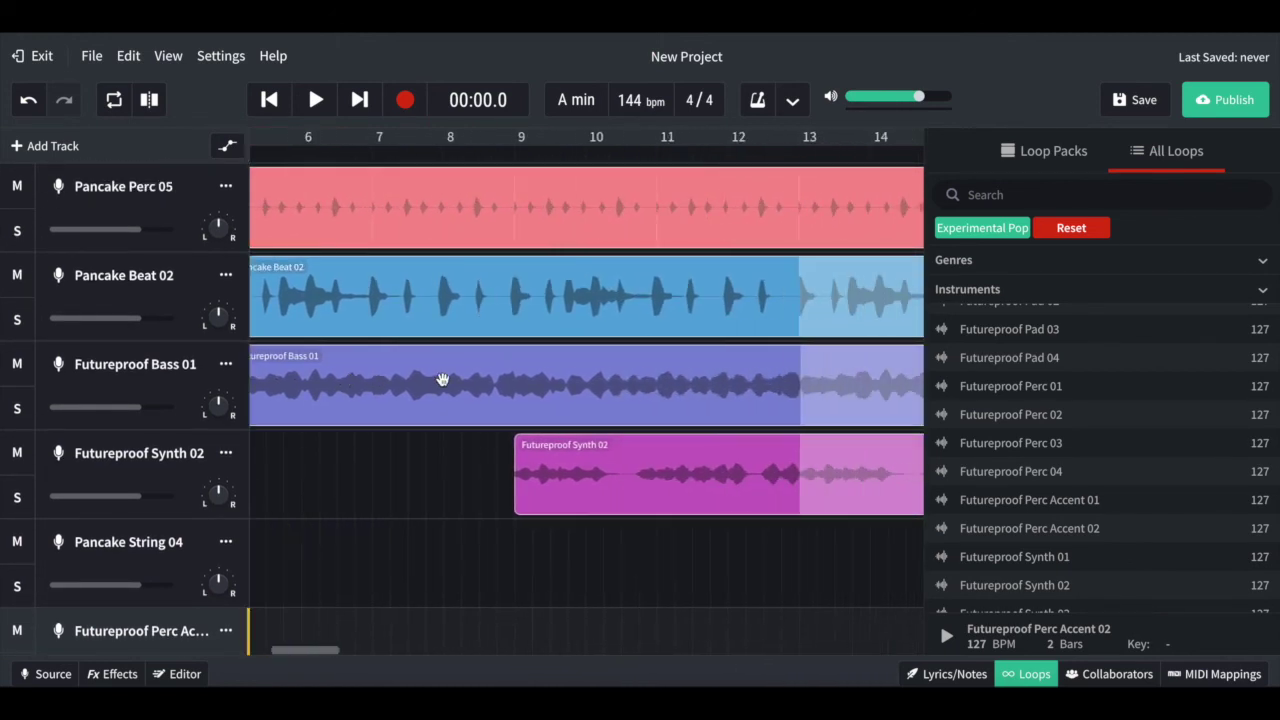
Step: Play the whole arrangement from bar 1, following the playhead until it passes the last clip at bar 21
scroll(348, 362, "left", 10)
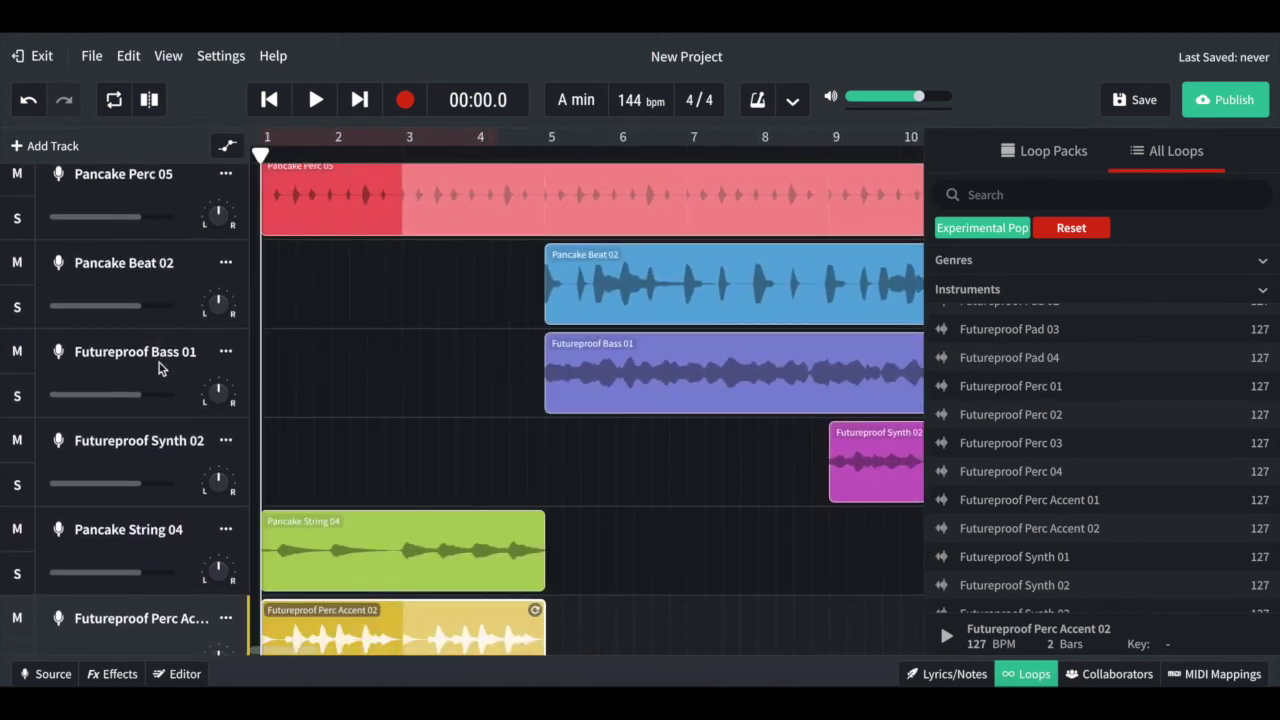
scroll(471, 362, "down", 2)
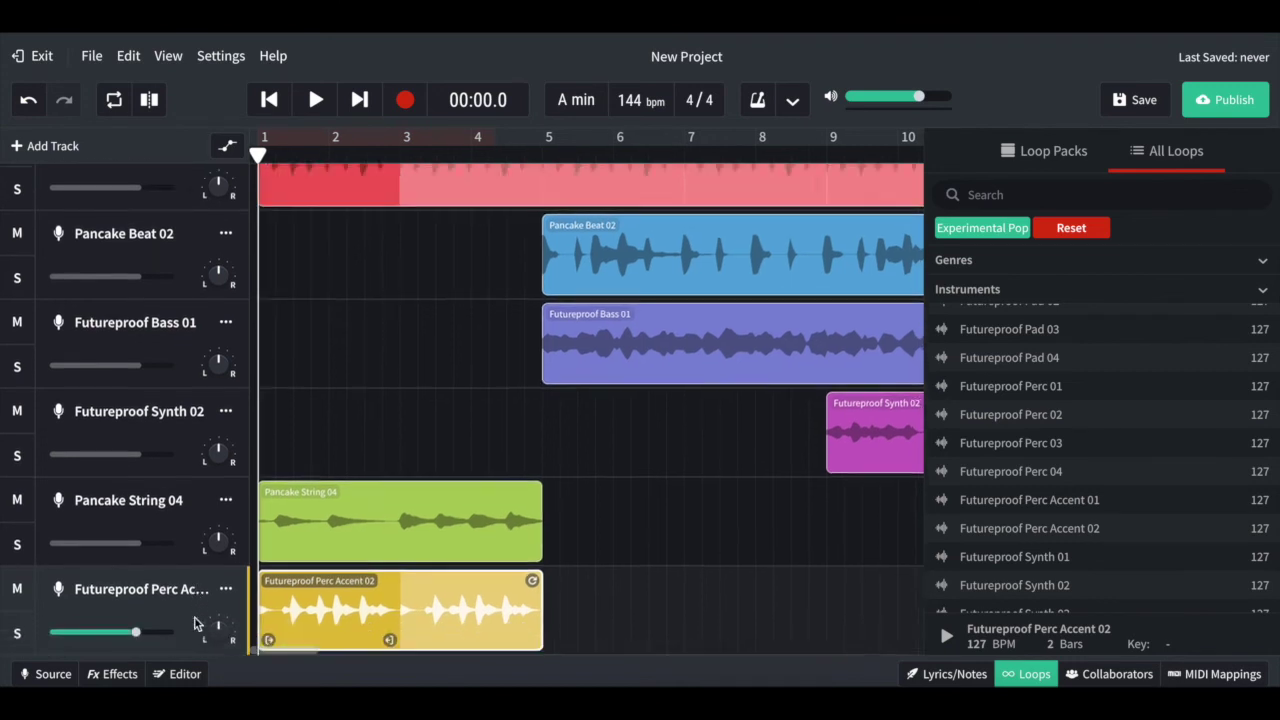
scroll(471, 362, "up", 2)
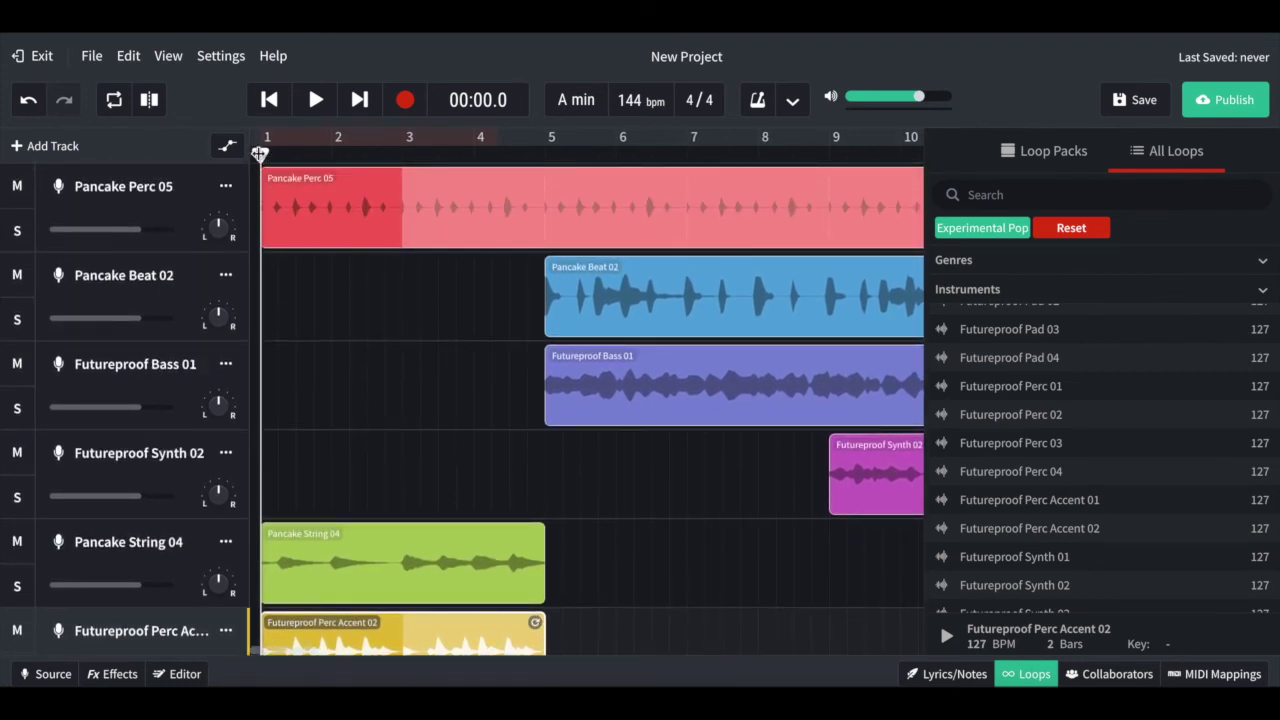
key("space")
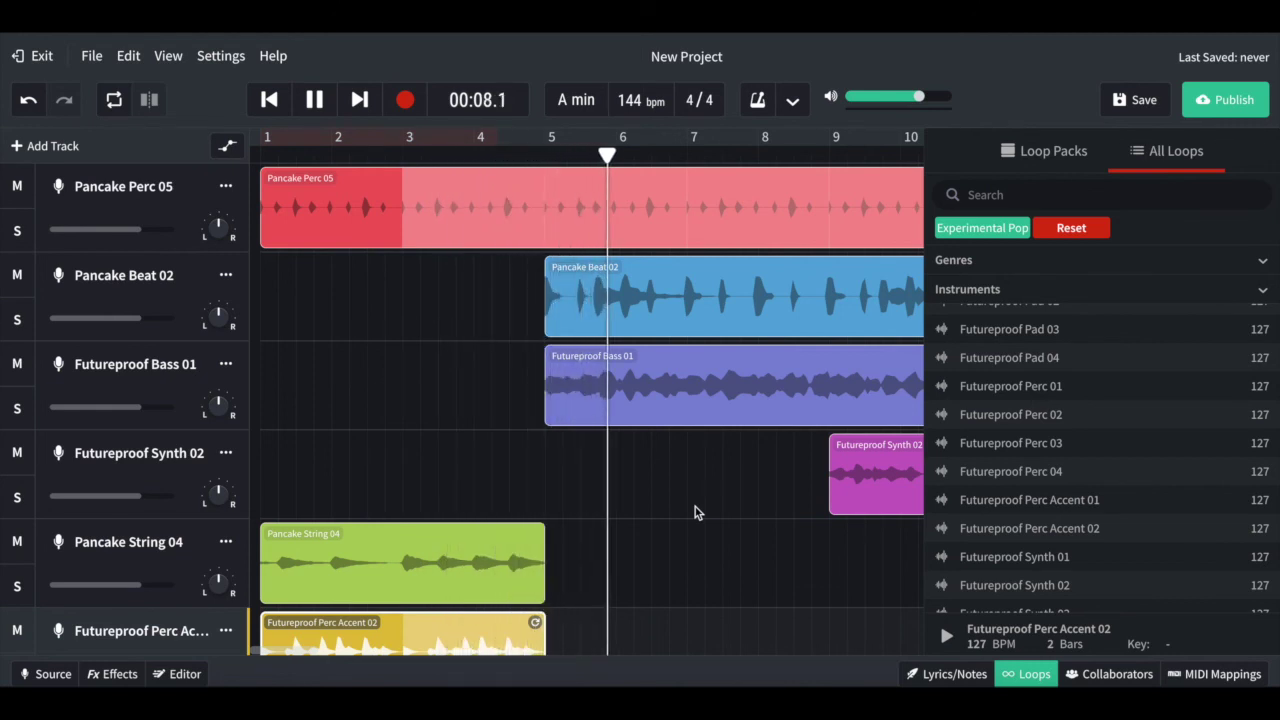
scroll(695, 507, "right", 1)
scroll(695, 509, "right", 2)
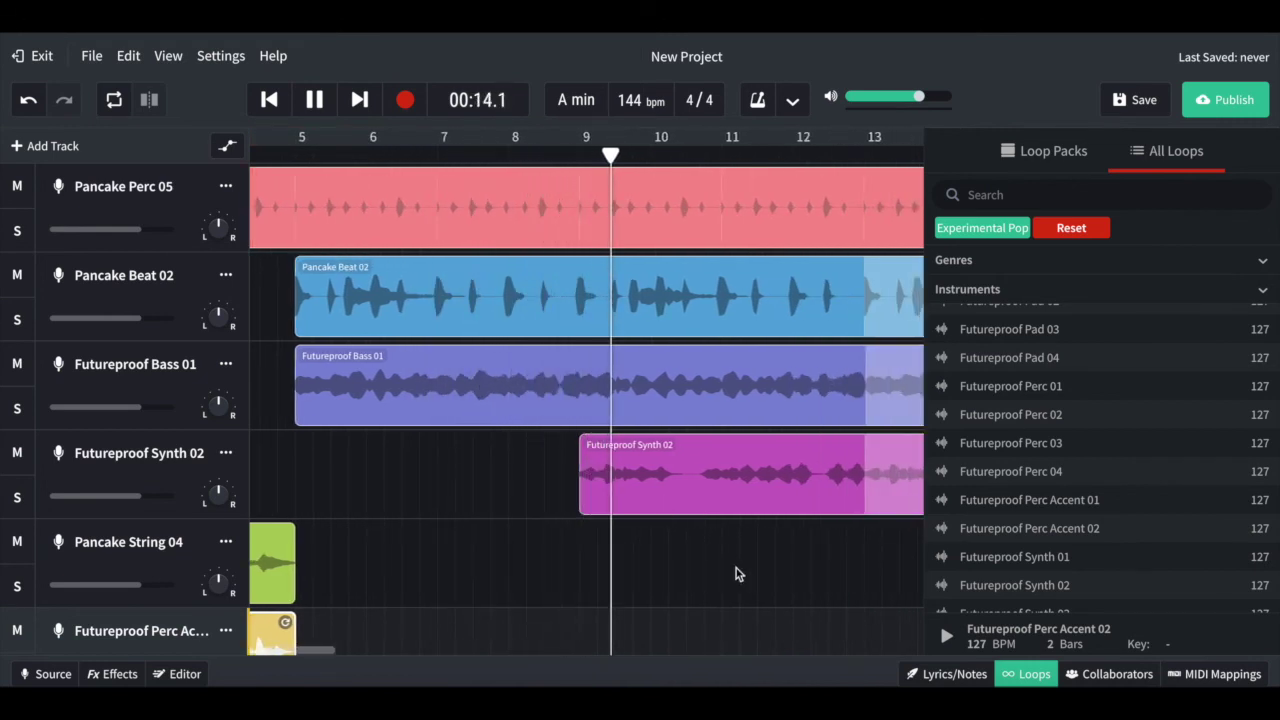
scroll(736, 568, "right", 4)
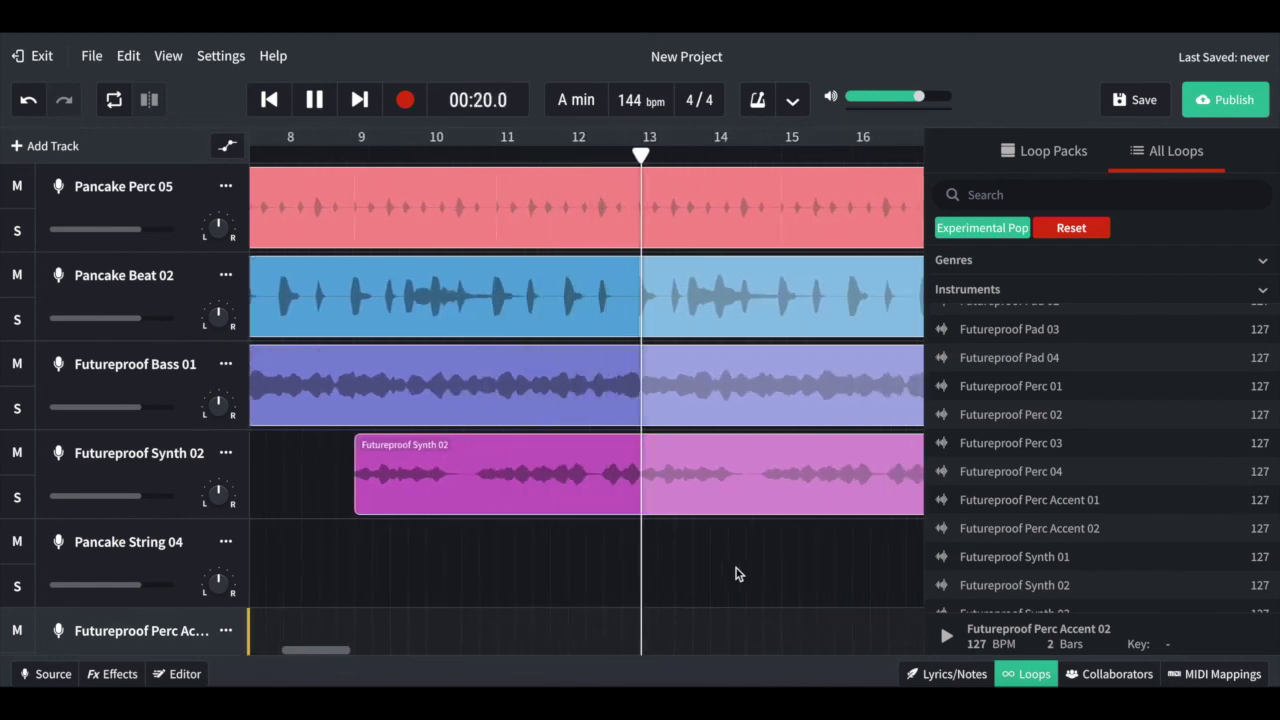
scroll(736, 573, "right", 2)
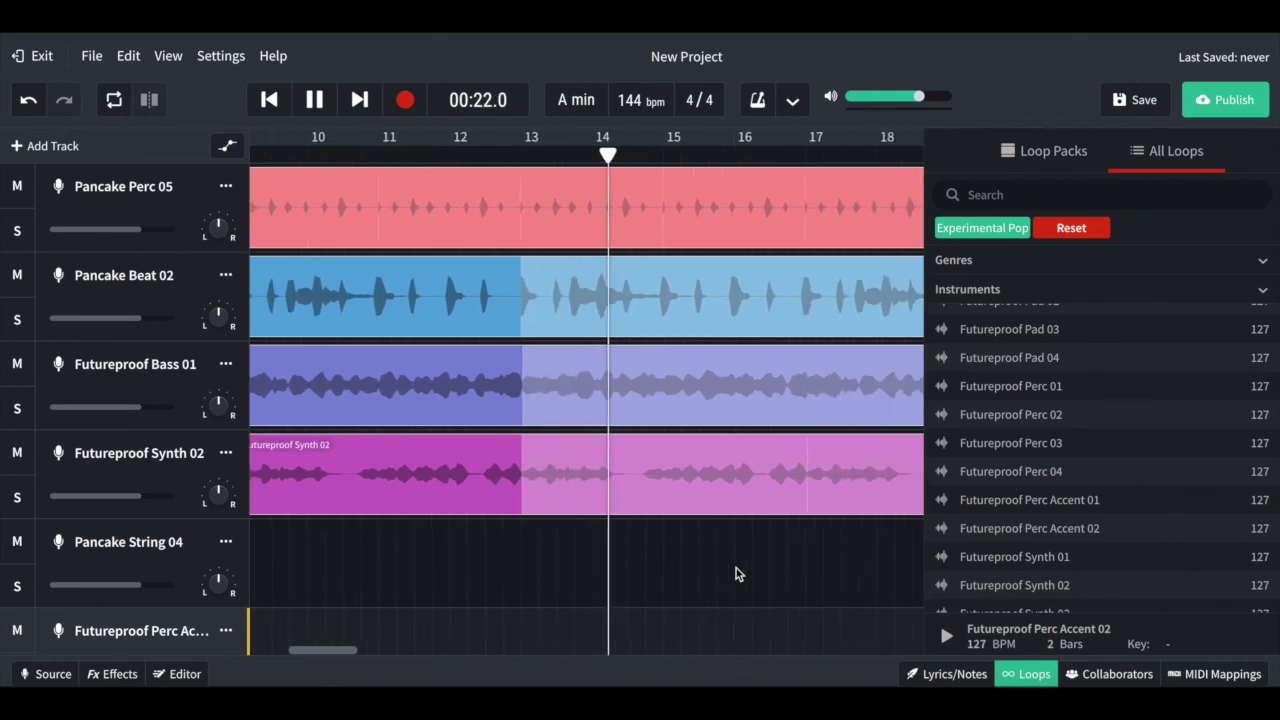
scroll(736, 573, "right", 2)
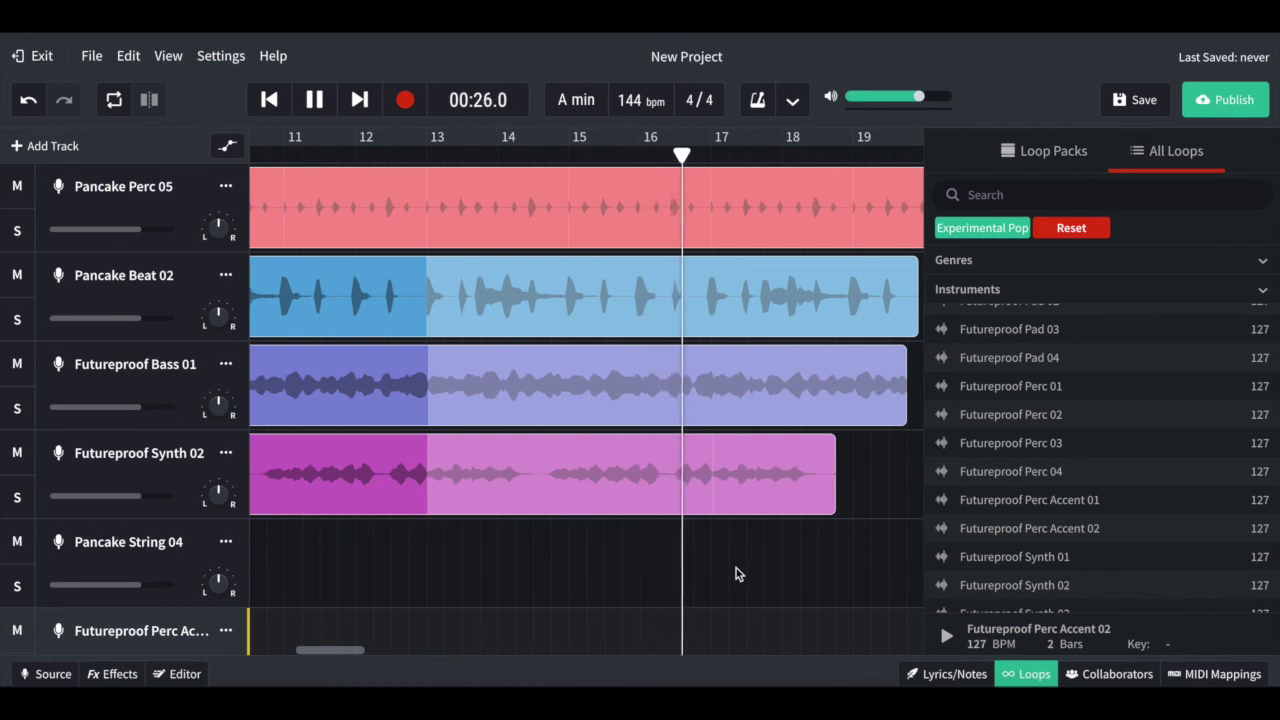
scroll(736, 568, "right", 1)
scroll(736, 568, "right", 3)
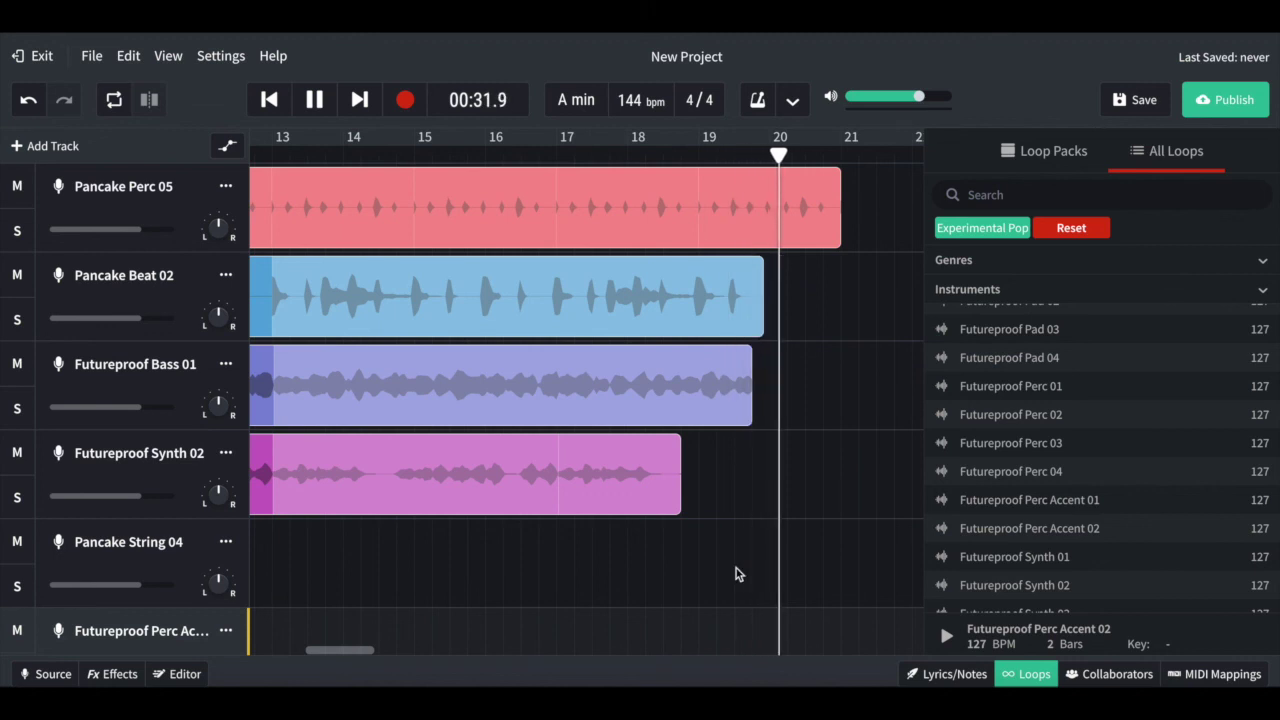
key("space")
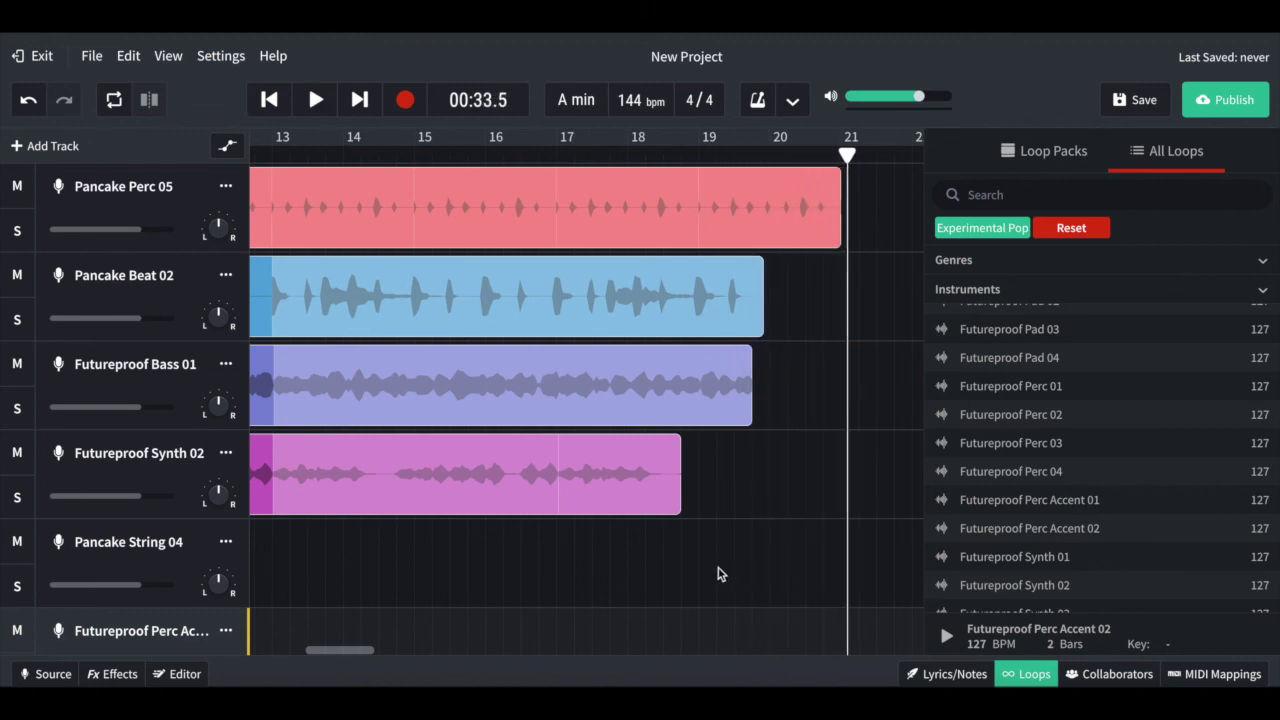
Step: Examine the clip layout across all six tracks from the song's start to its end
scroll(698, 568, "left", 3)
scroll(762, 437, "right", 6)
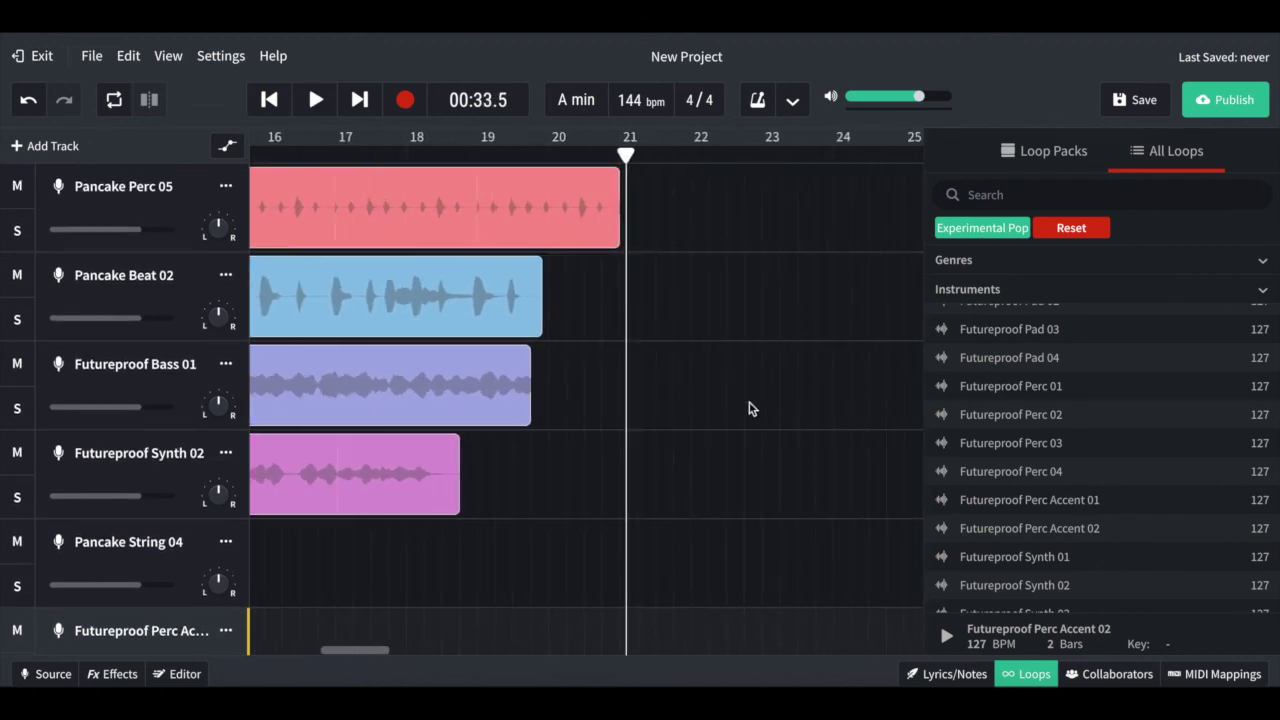
scroll(446, 410, "left", 15)
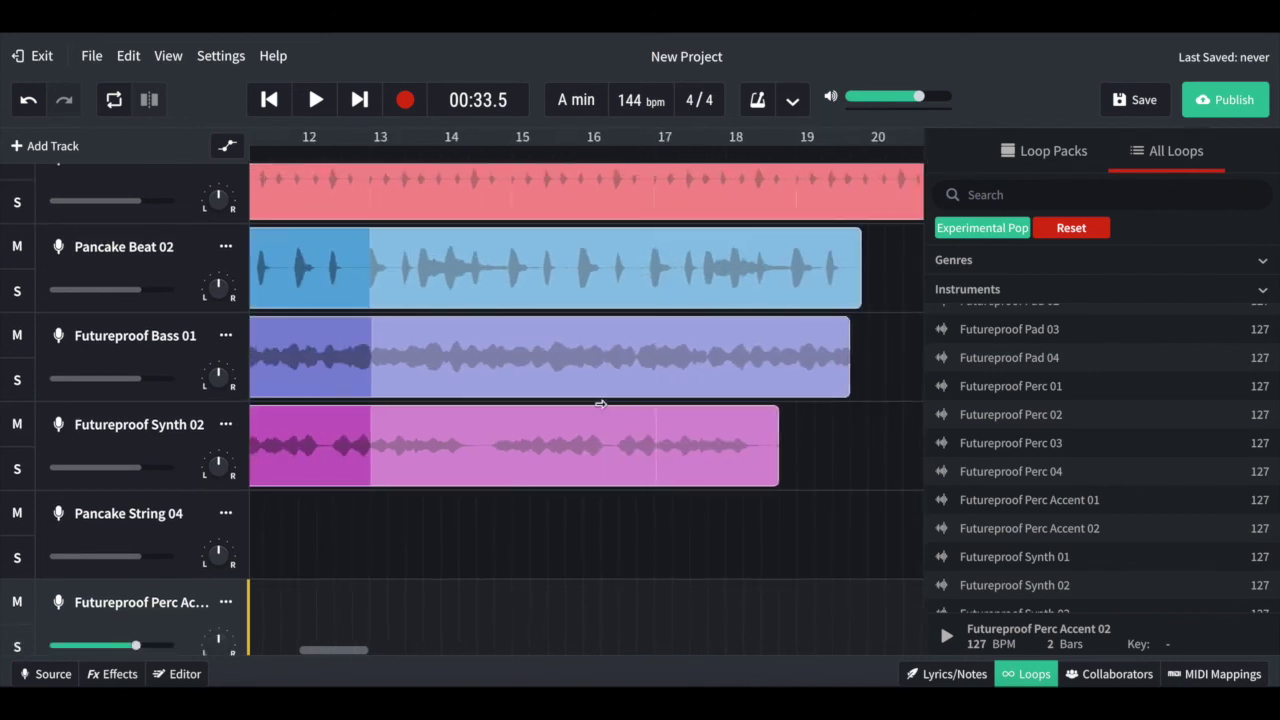
scroll(598, 403, "up", 1)
scroll(598, 403, "right", 6)
scroll(598, 403, "left", 6)
scroll(597, 409, "down", 3)
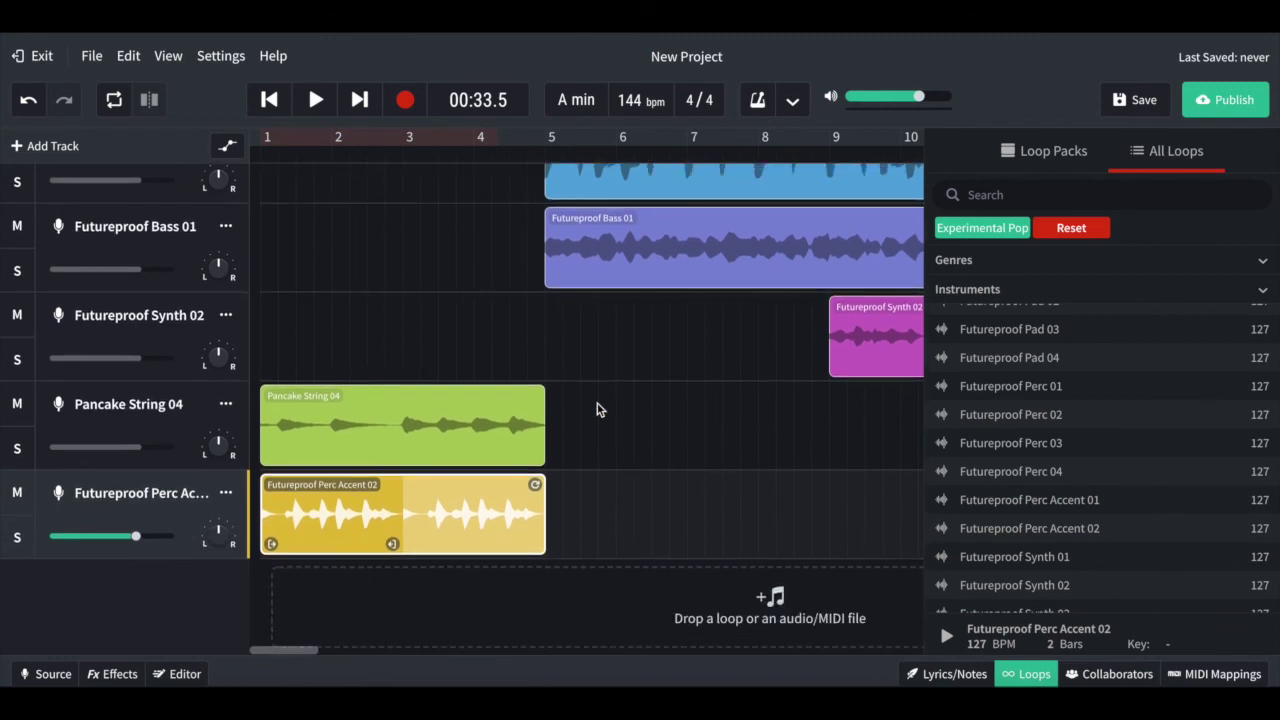
scroll(570, 411, "up", 3)
scroll(545, 414, "right", 6)
scroll(542, 416, "right", 12)
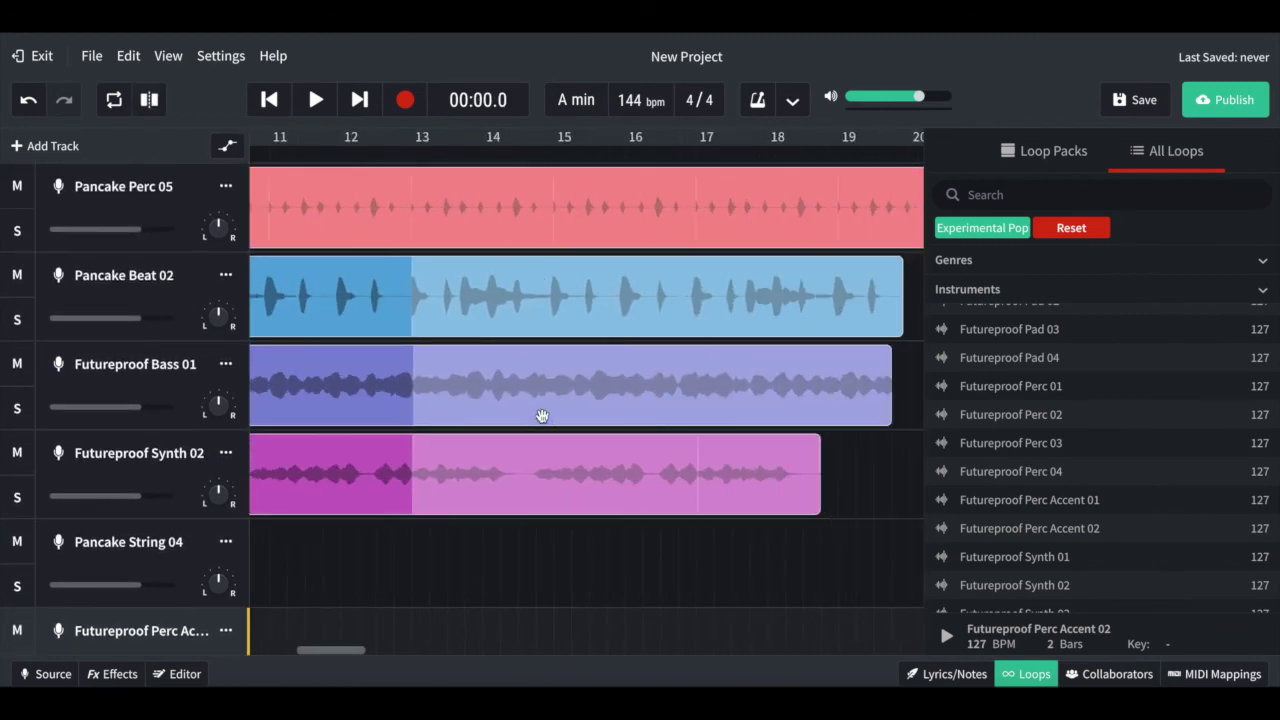
scroll(542, 416, "left", 12)
scroll(542, 416, "down", 1)
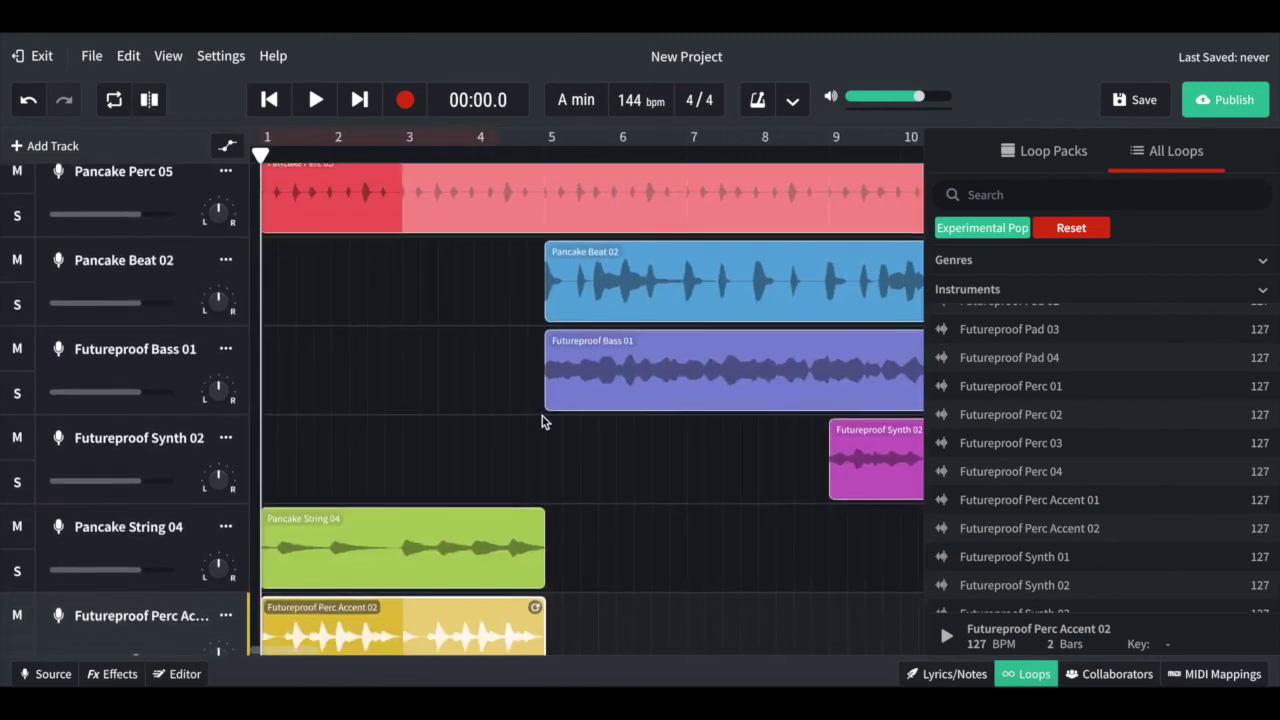
scroll(542, 416, "up", 1)
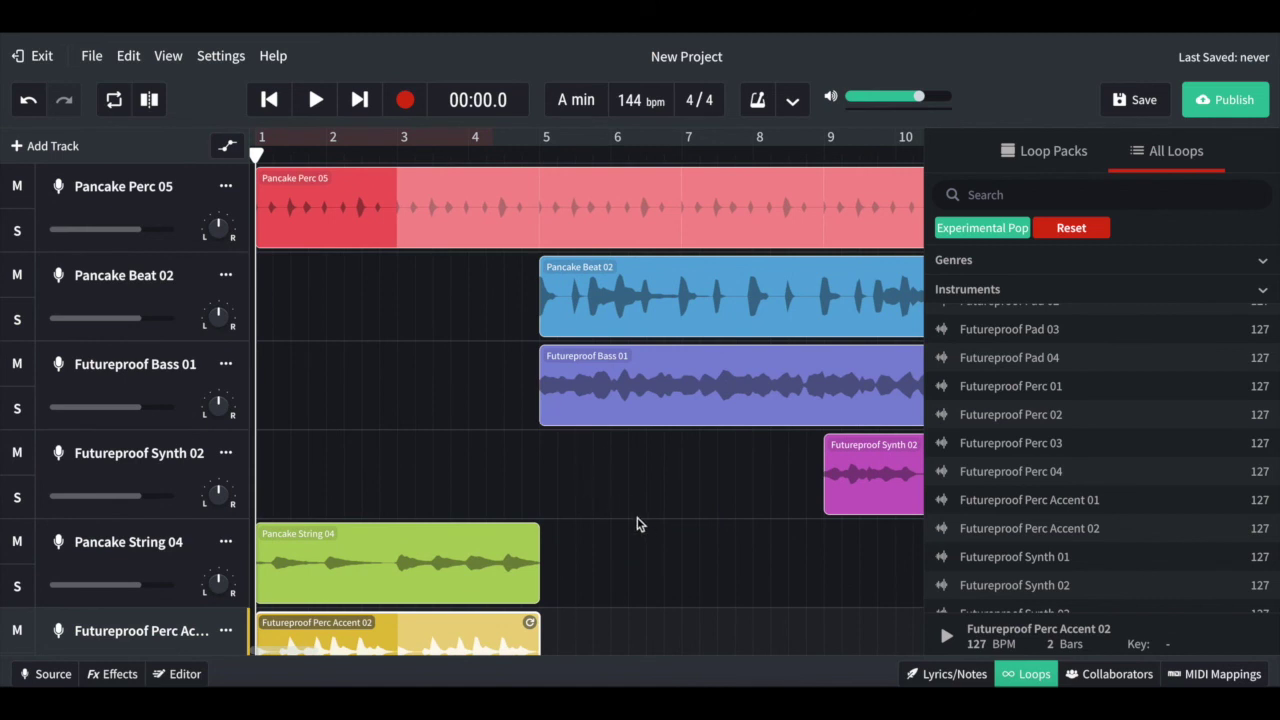
scroll(714, 534, "down", 1)
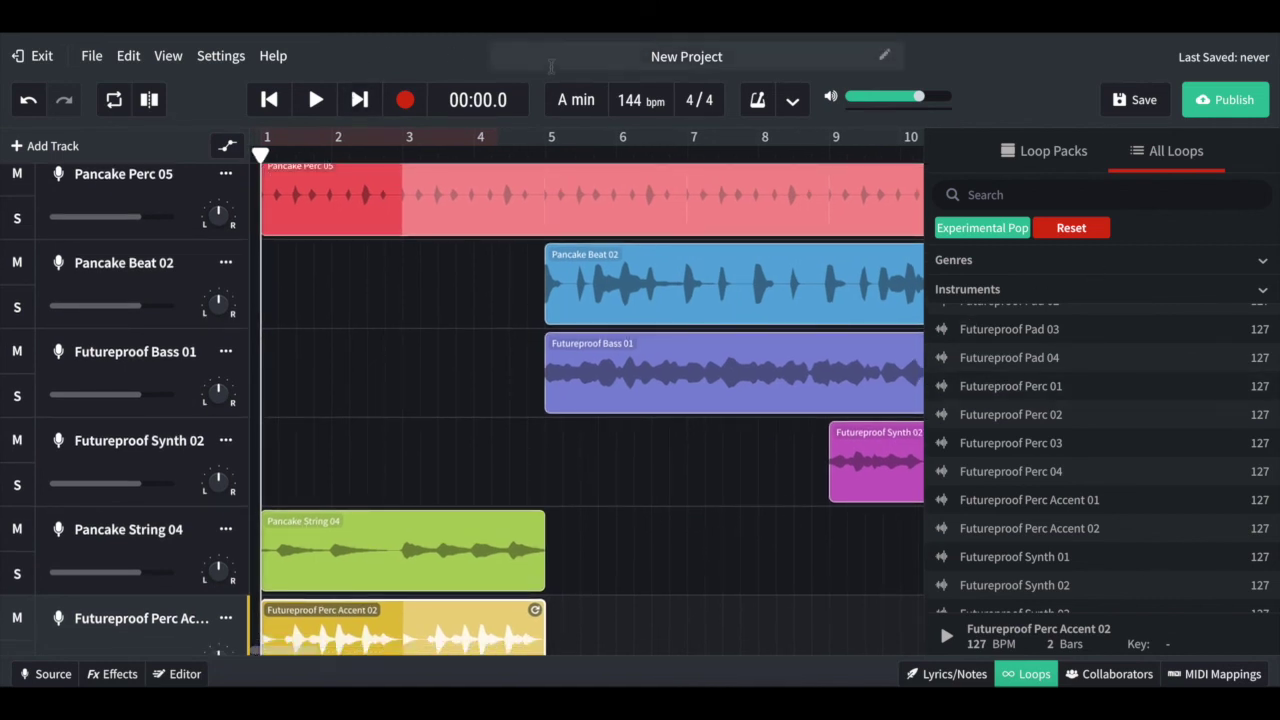
Step: Rename the project as Experiment
left_click(749, 50)
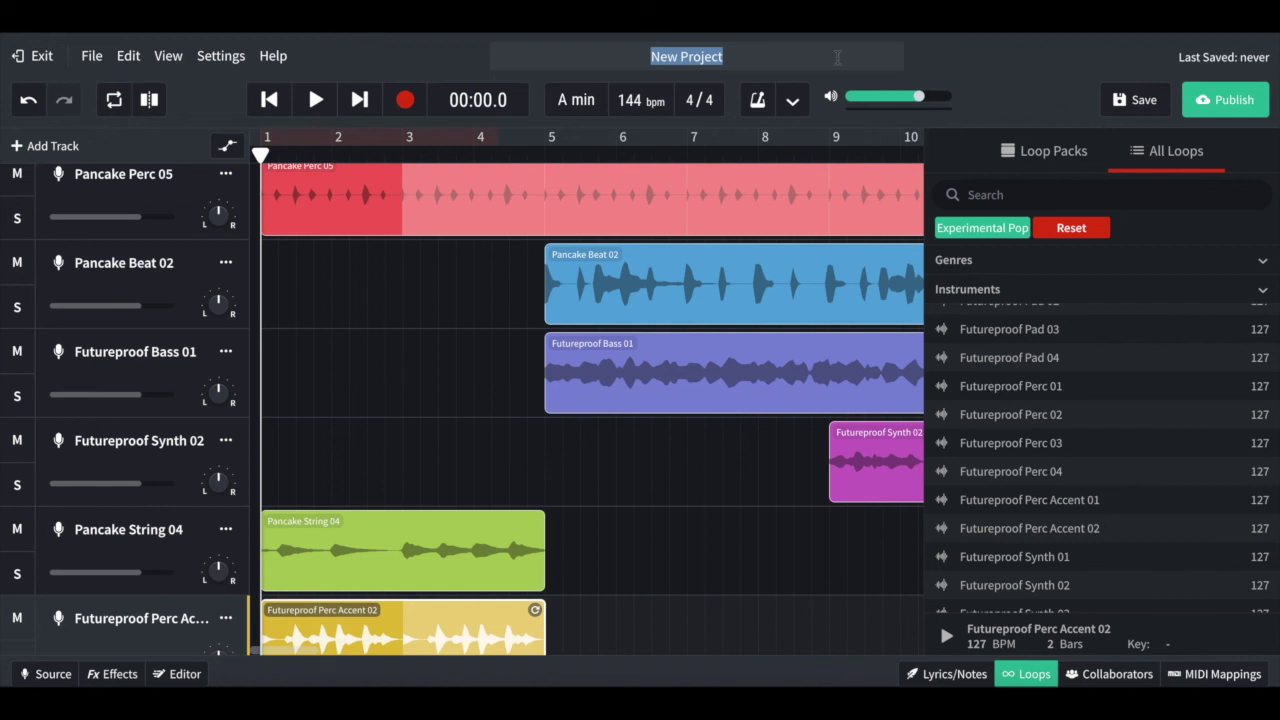
type("Experiment")
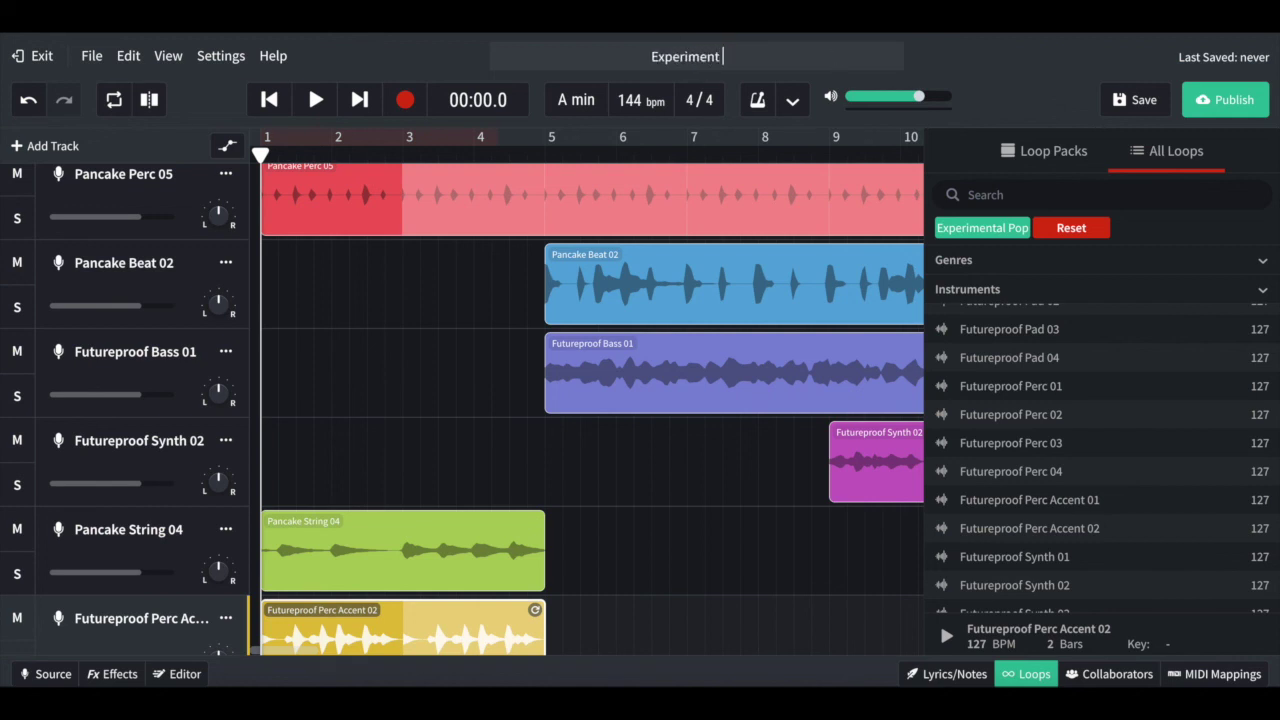
key("Return")
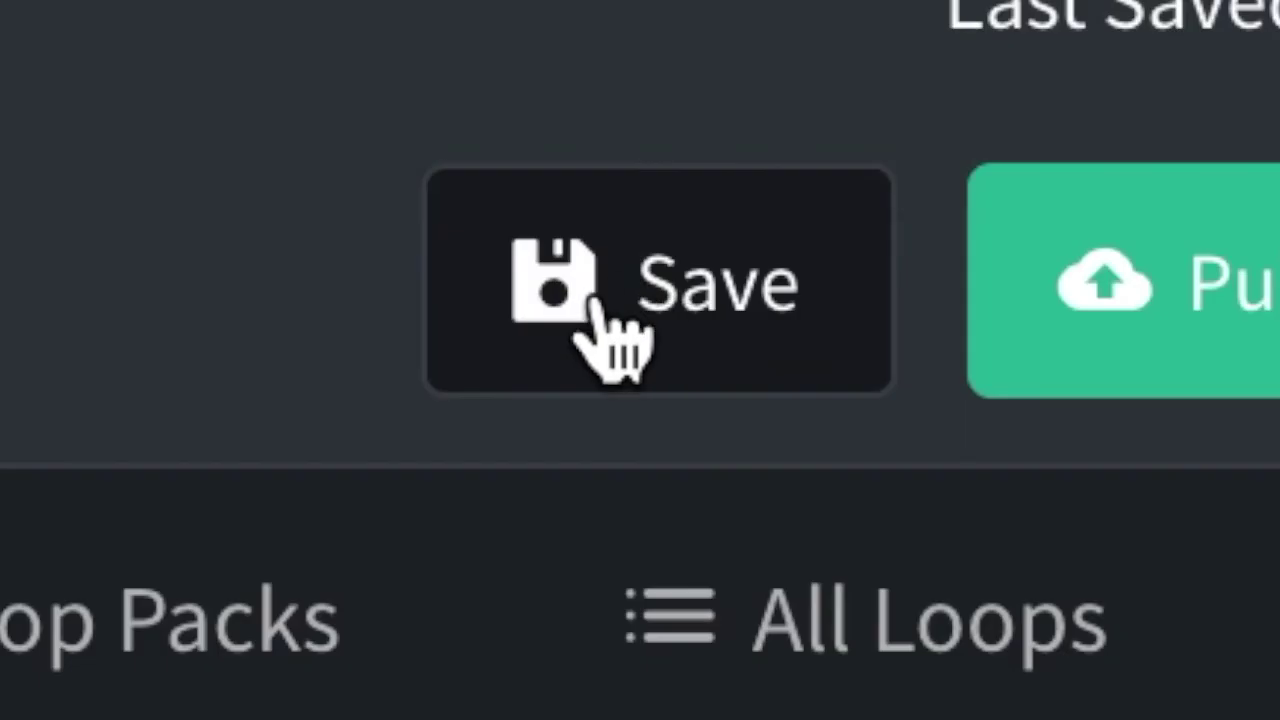
left_click(645, 302)
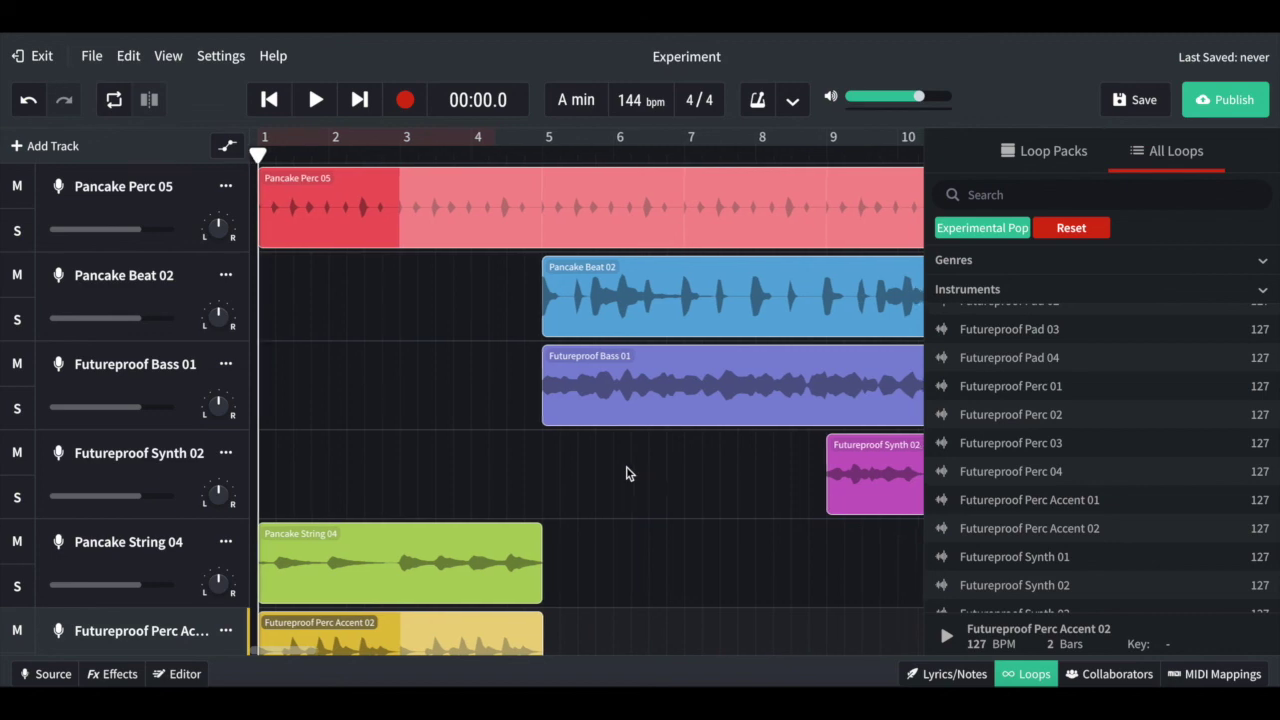
scroll(626, 473, "right", 10)
scroll(626, 470, "right", 4)
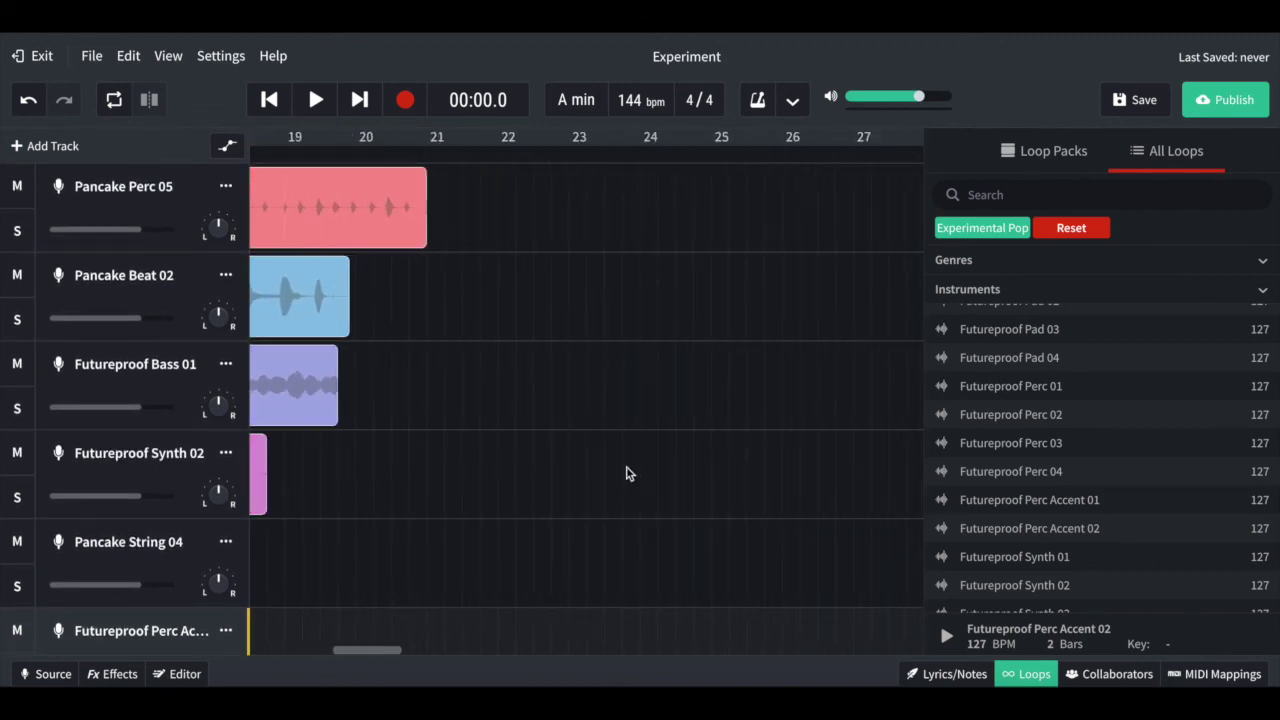
scroll(626, 470, "left", 15)
scroll(627, 472, "down", 3)
scroll(626, 473, "up", 3)
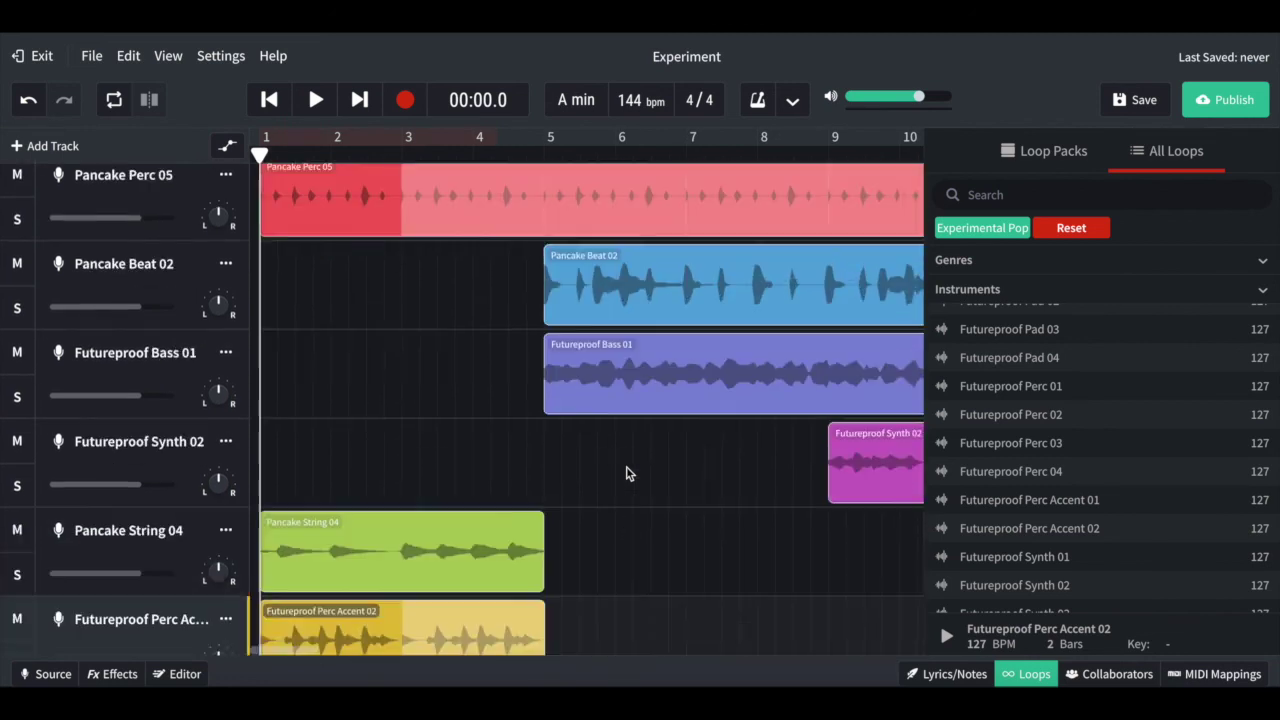